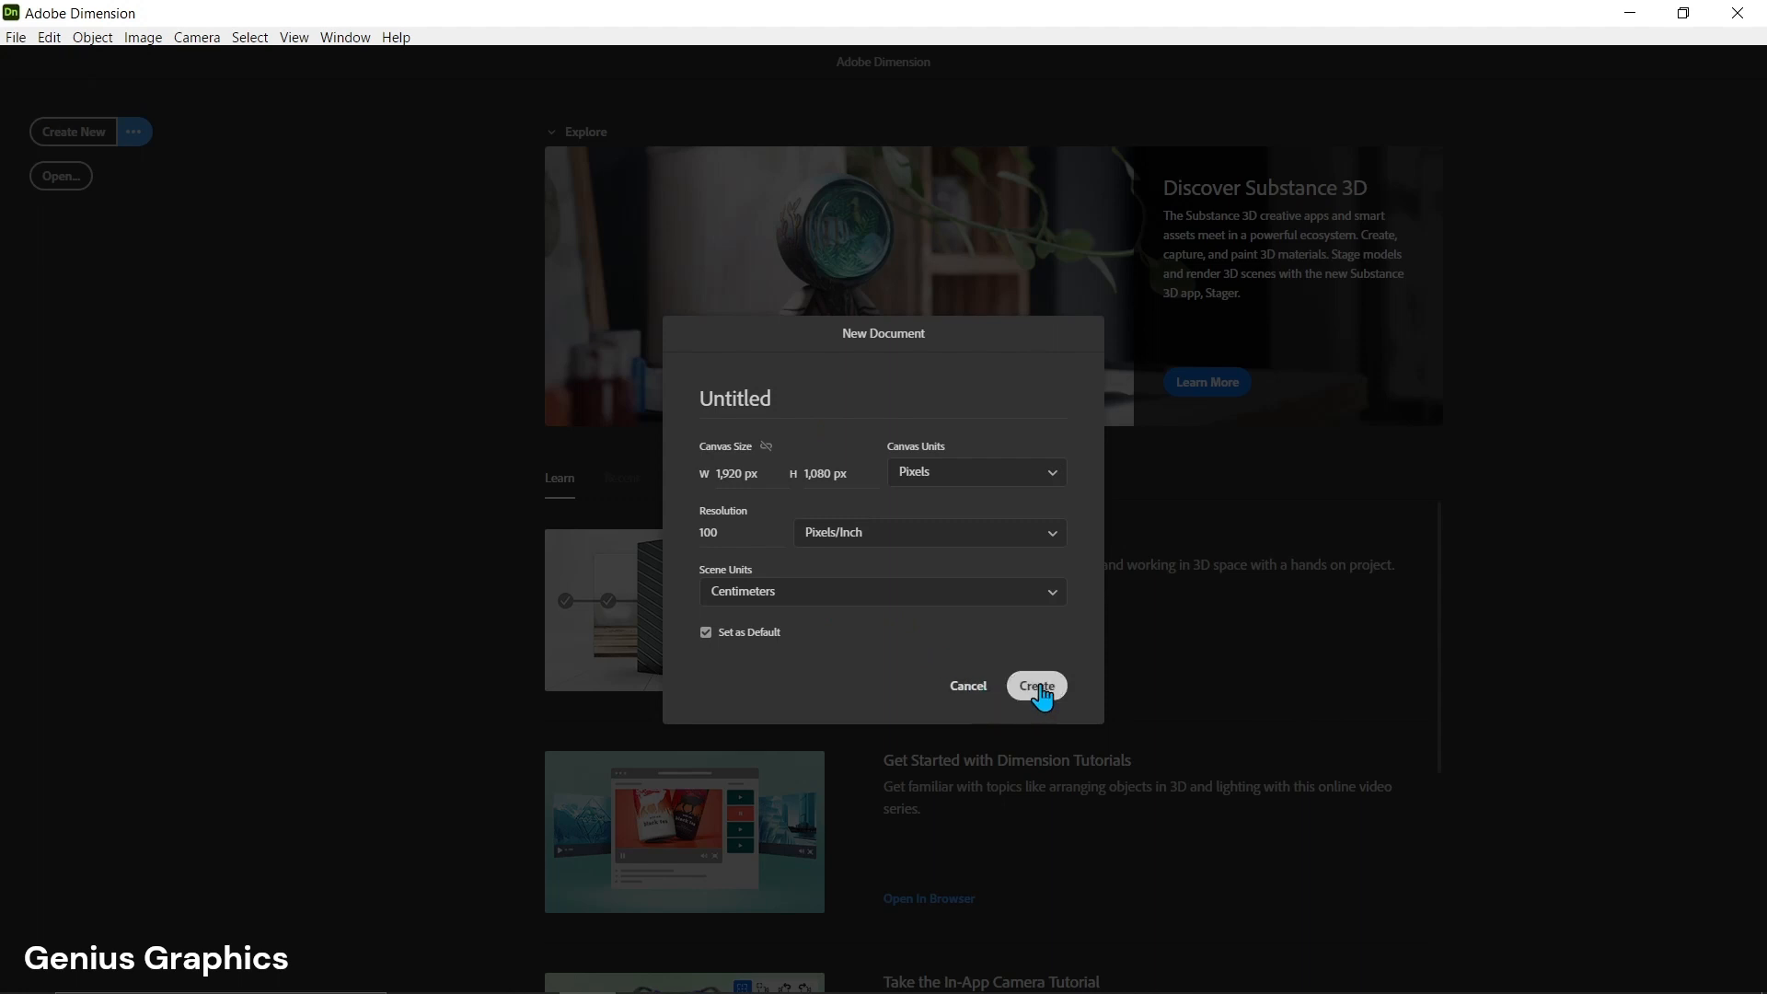
- Create a 1,920 × 1,080 px document with centimeter scene units and add a beverage can model to the scene
{"action": "left_click", "coordinate": [1034, 687]}
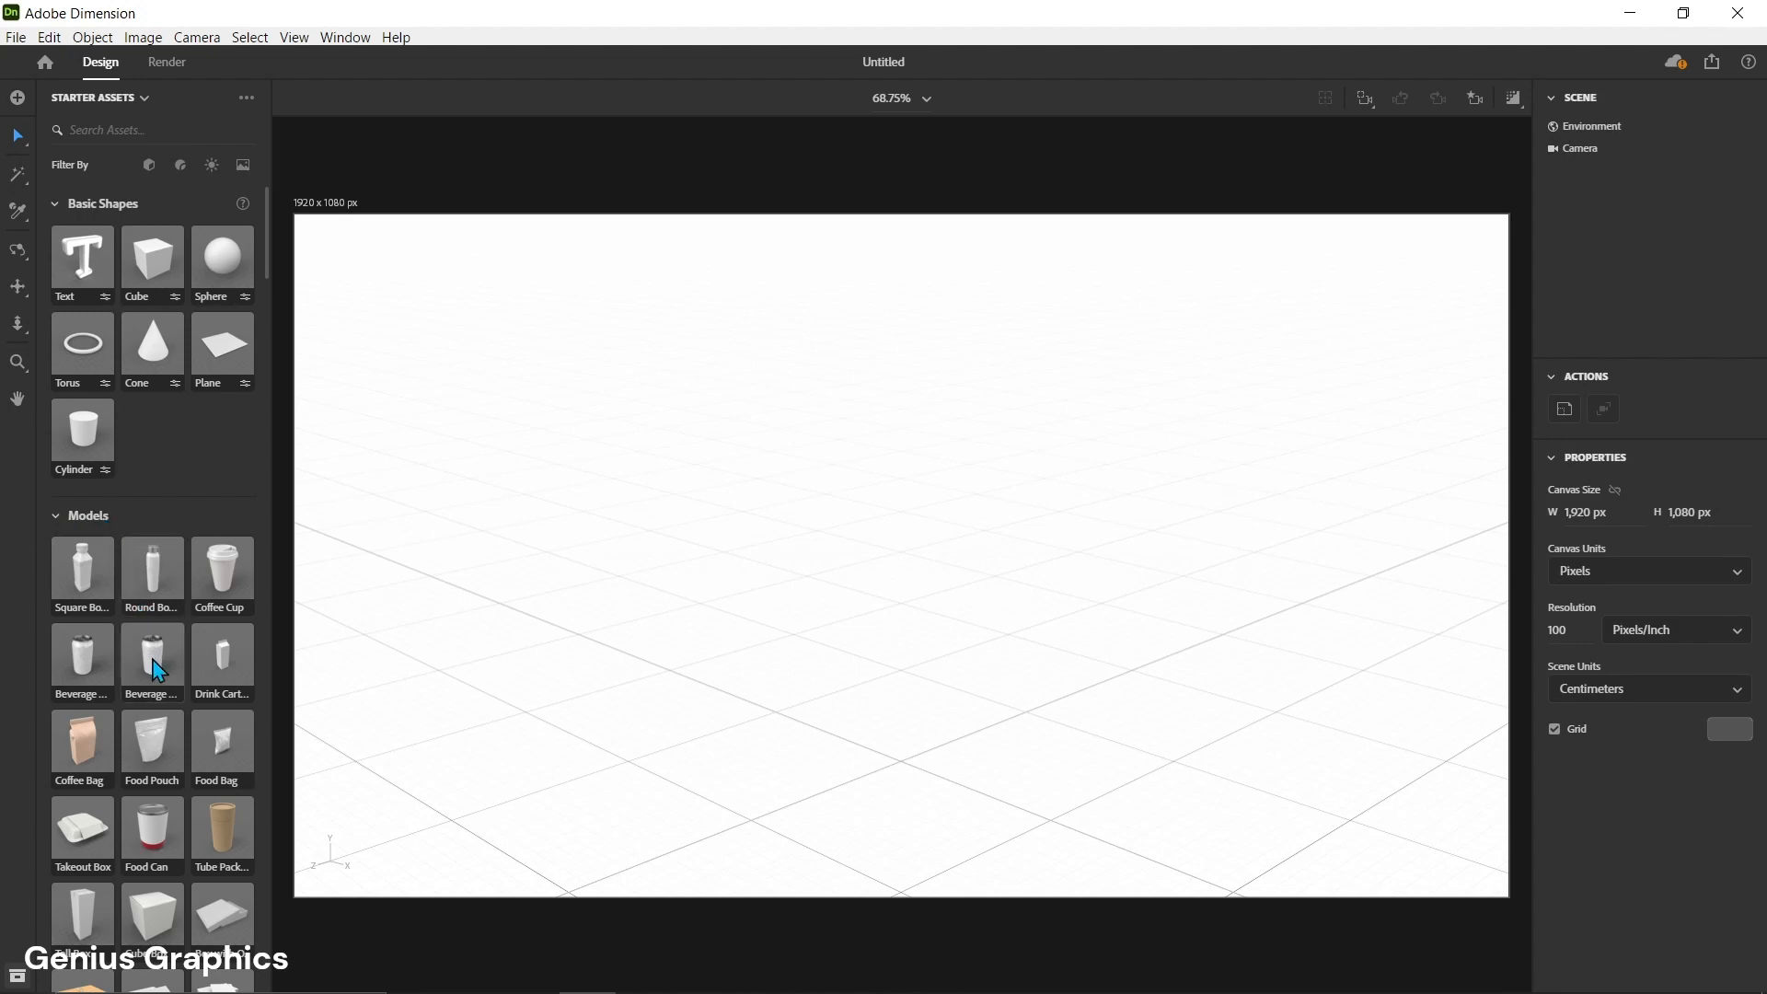
{"action": "left_click", "coordinate": [124, 665]}
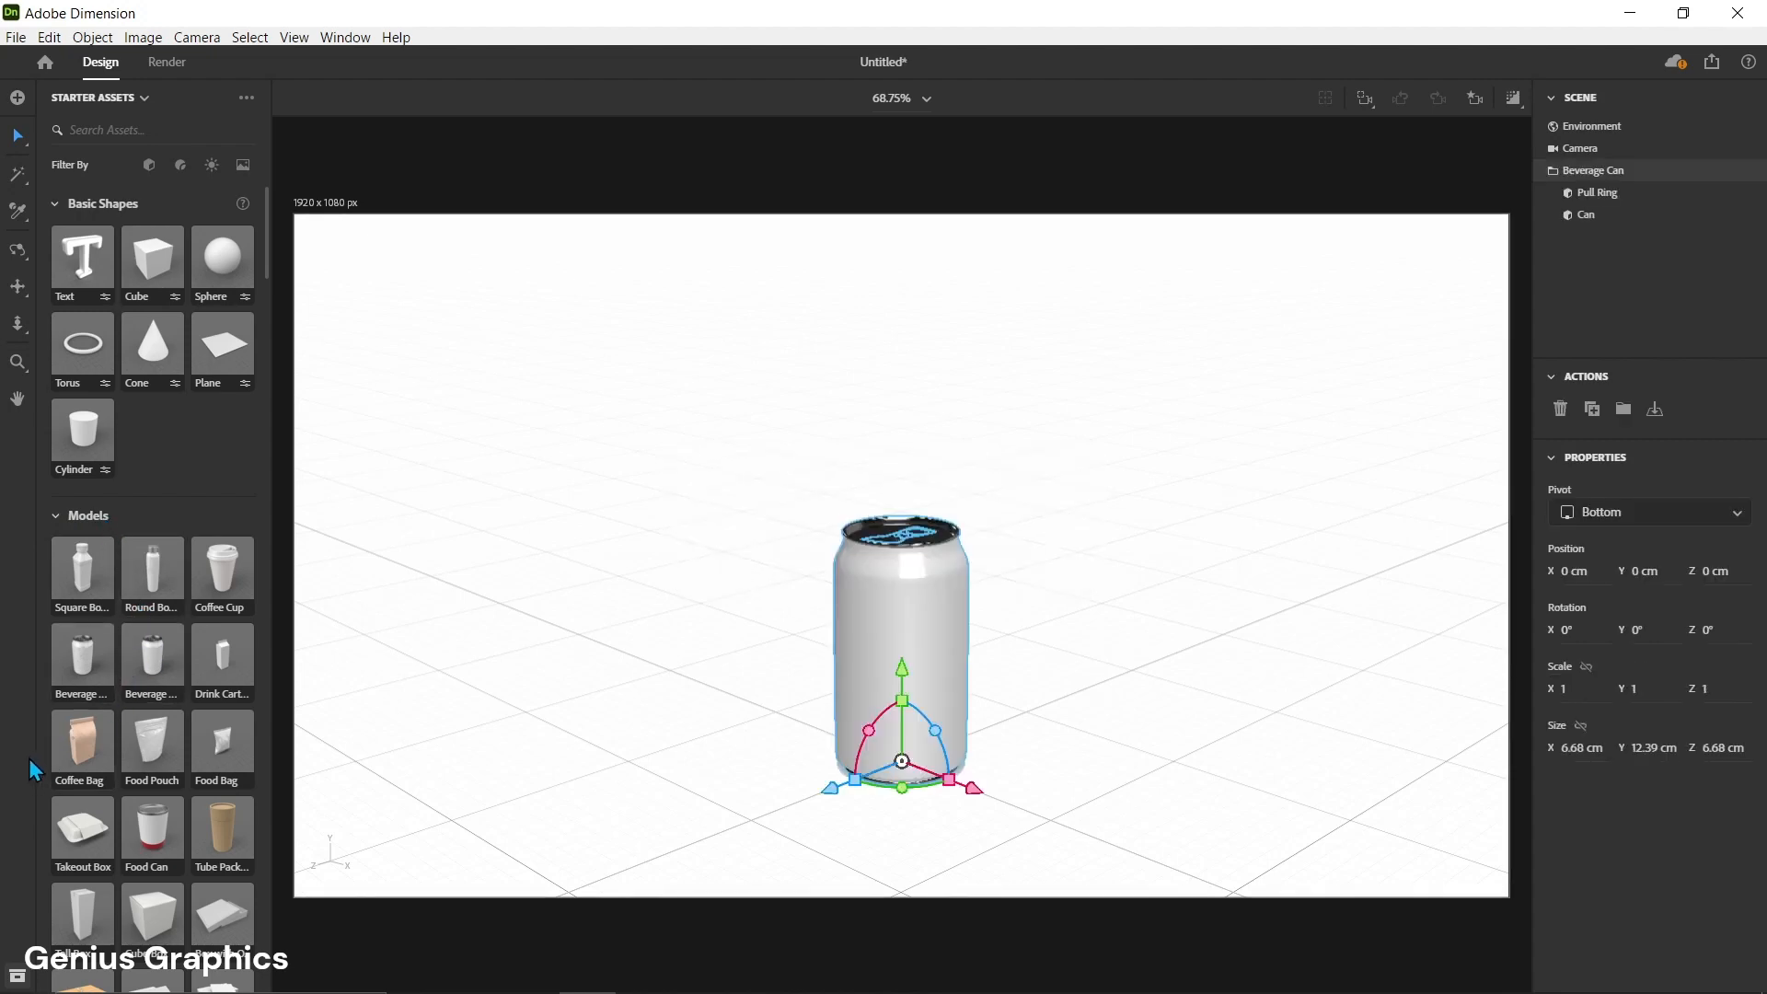
- Lay the can on its side with an X rotation of 90° and raise it to a Y position of about 3.3 cm
{"action": "middle_click_drag", "start_coordinate": [804, 738], "coordinate": [881, 705]}
{"action": "left_click_drag", "start_coordinate": [785, 652], "coordinate": [838, 633]}
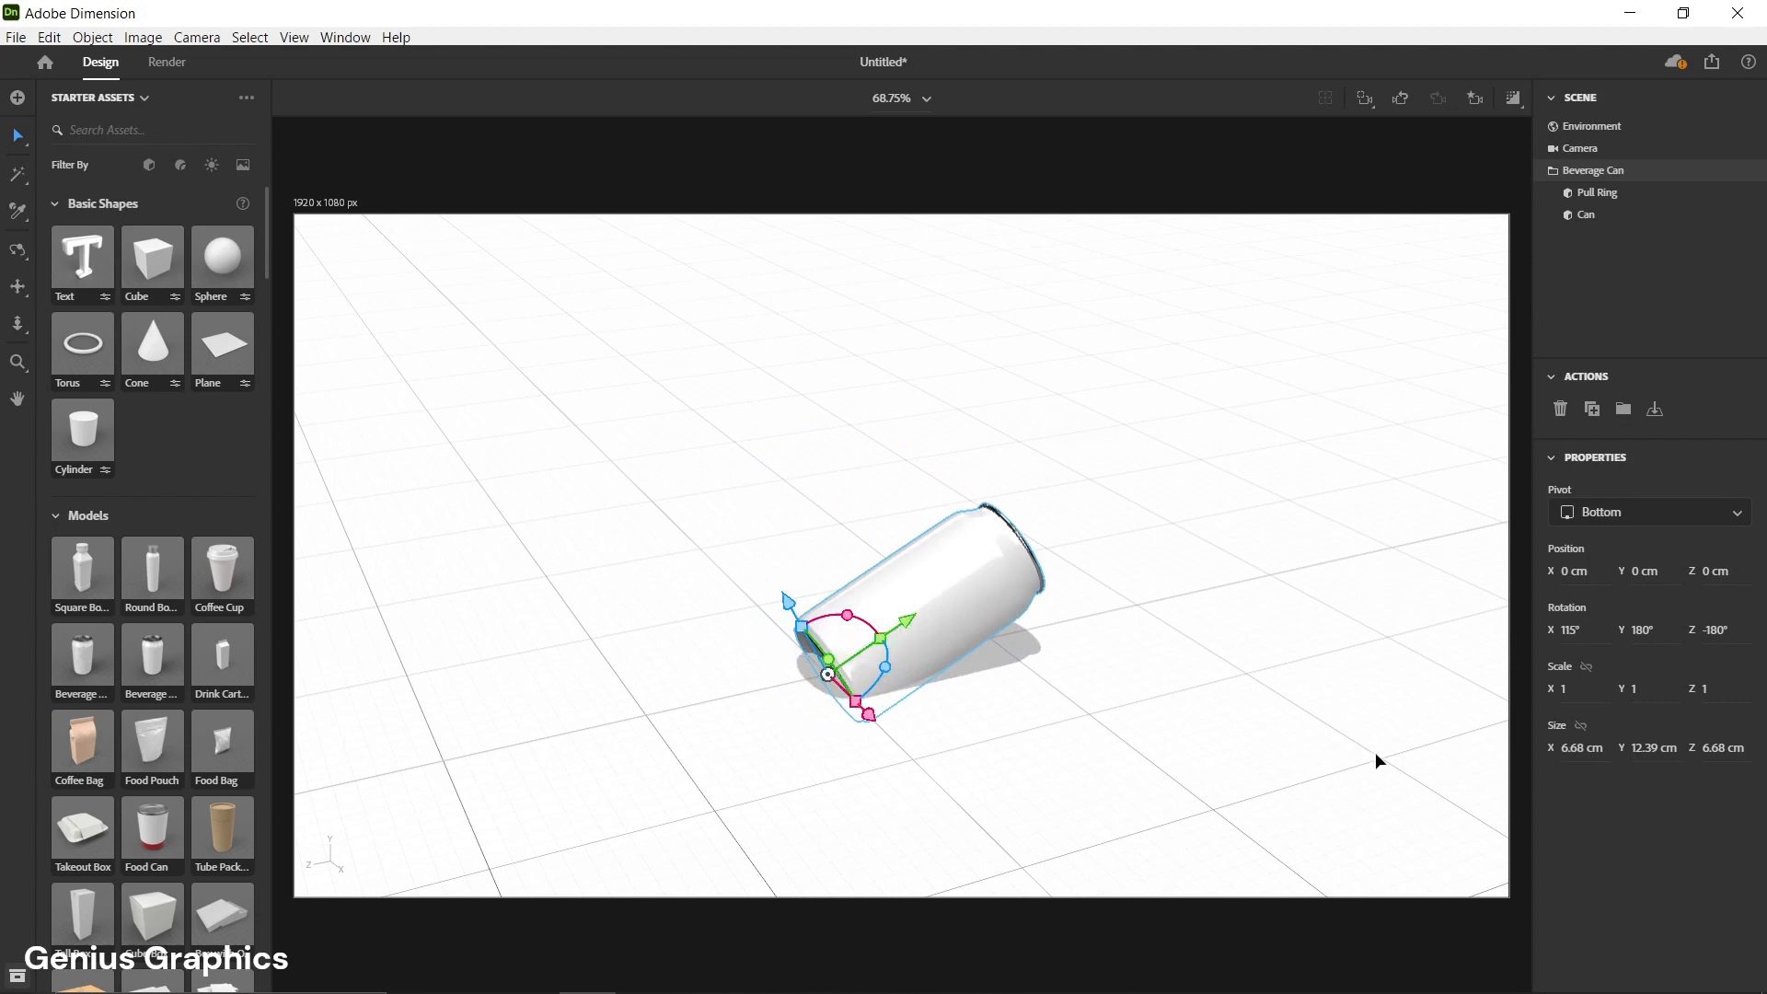
{"action": "left_click", "coordinate": [1577, 631]}
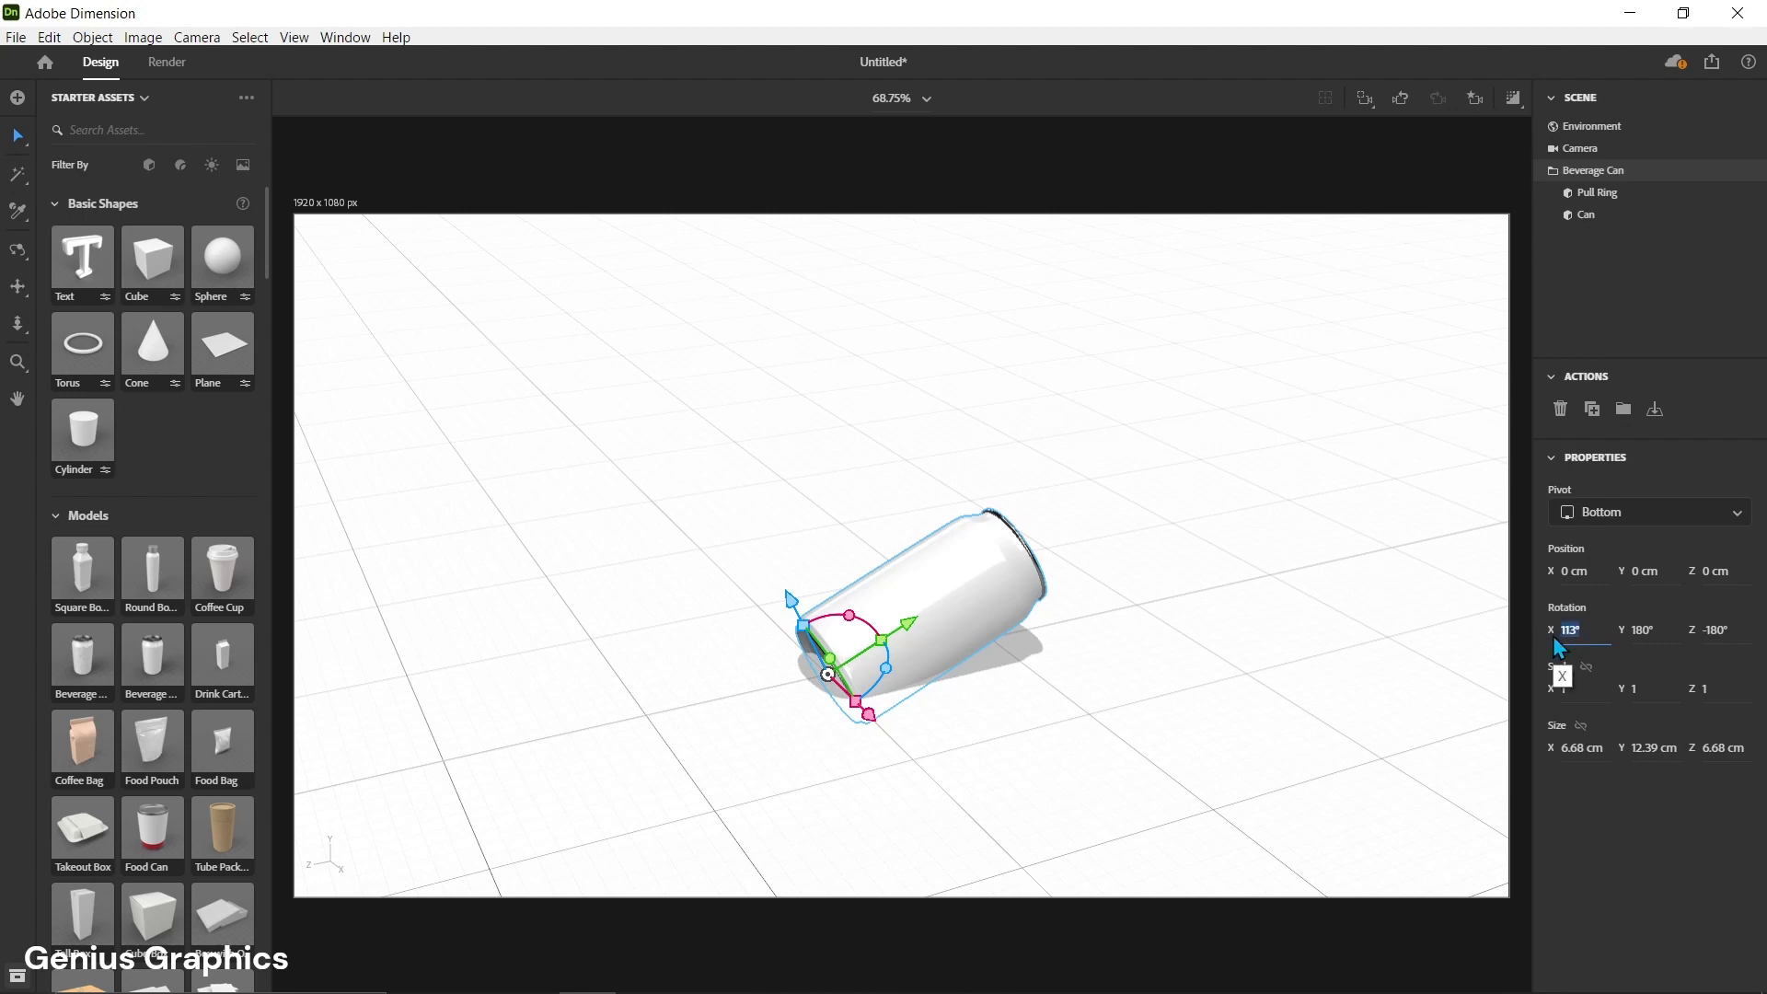
{"action": "key", "text": "Return"}
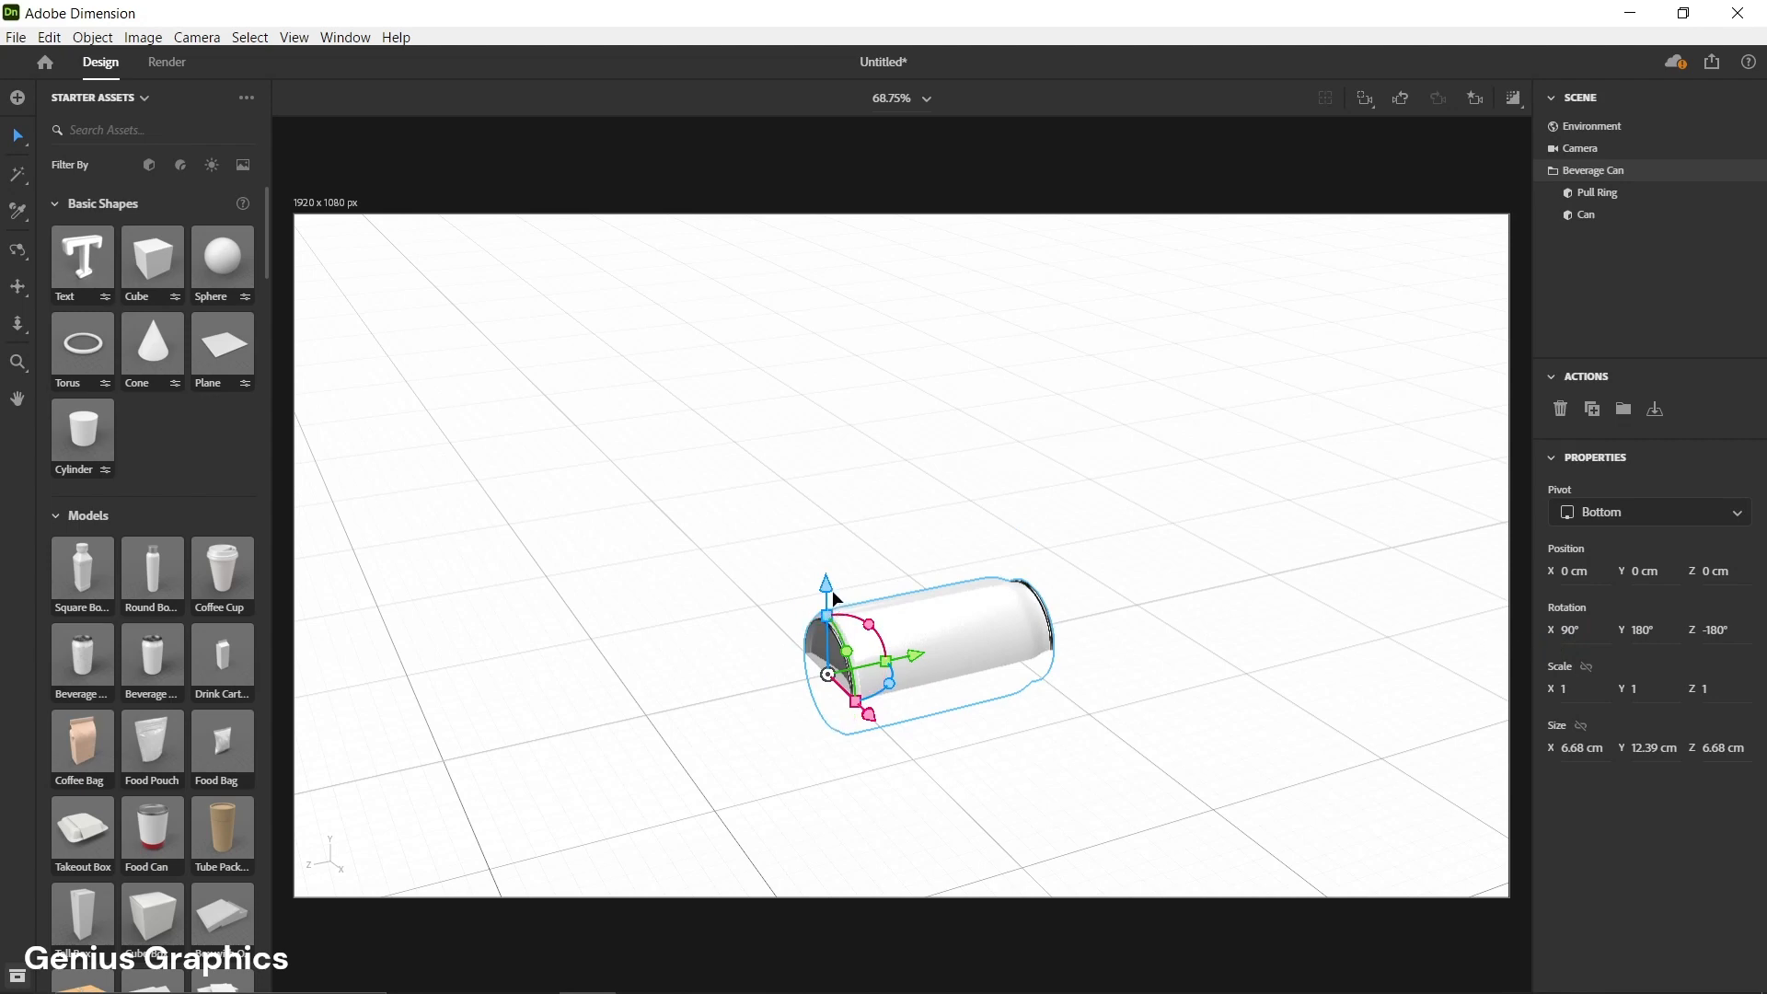
{"action": "left_click_drag", "start_coordinate": [832, 593], "coordinate": [835, 536]}
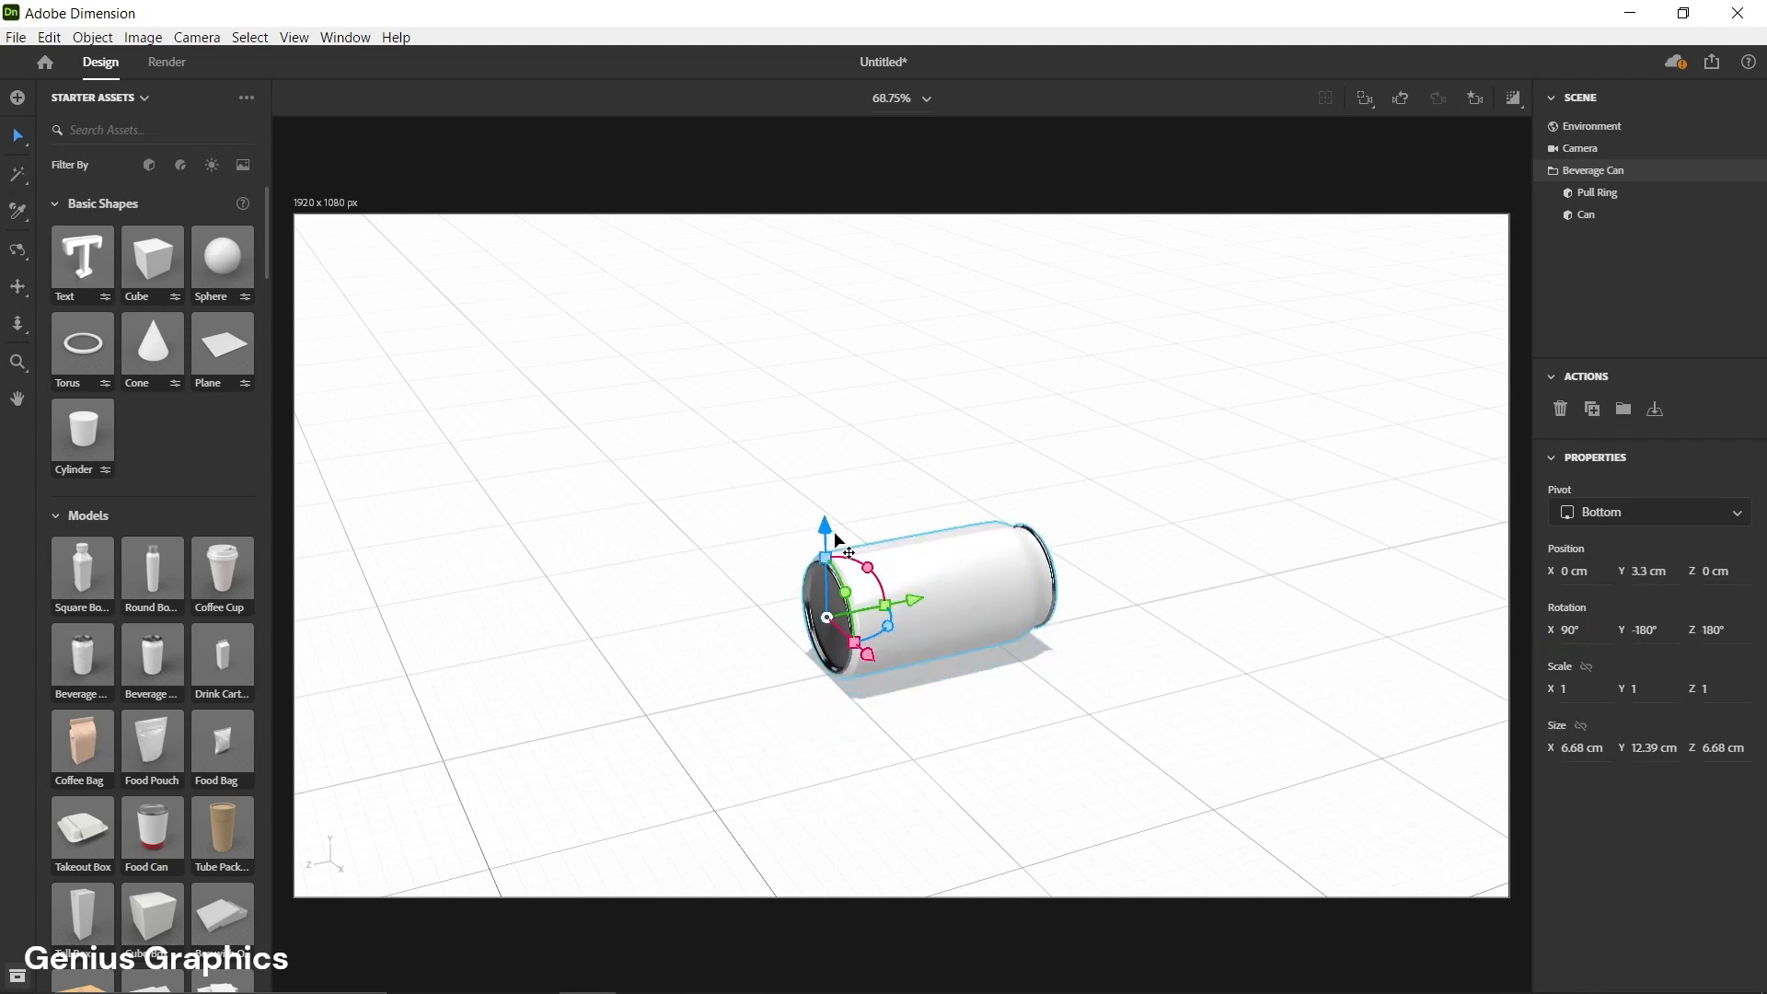
{"action": "left_click", "coordinate": [936, 522]}
- Make the can material's base color black and set its roughness to 34% and metallic to 45%
{"action": "right_click_drag", "start_coordinate": [945, 478], "coordinate": [978, 548]}
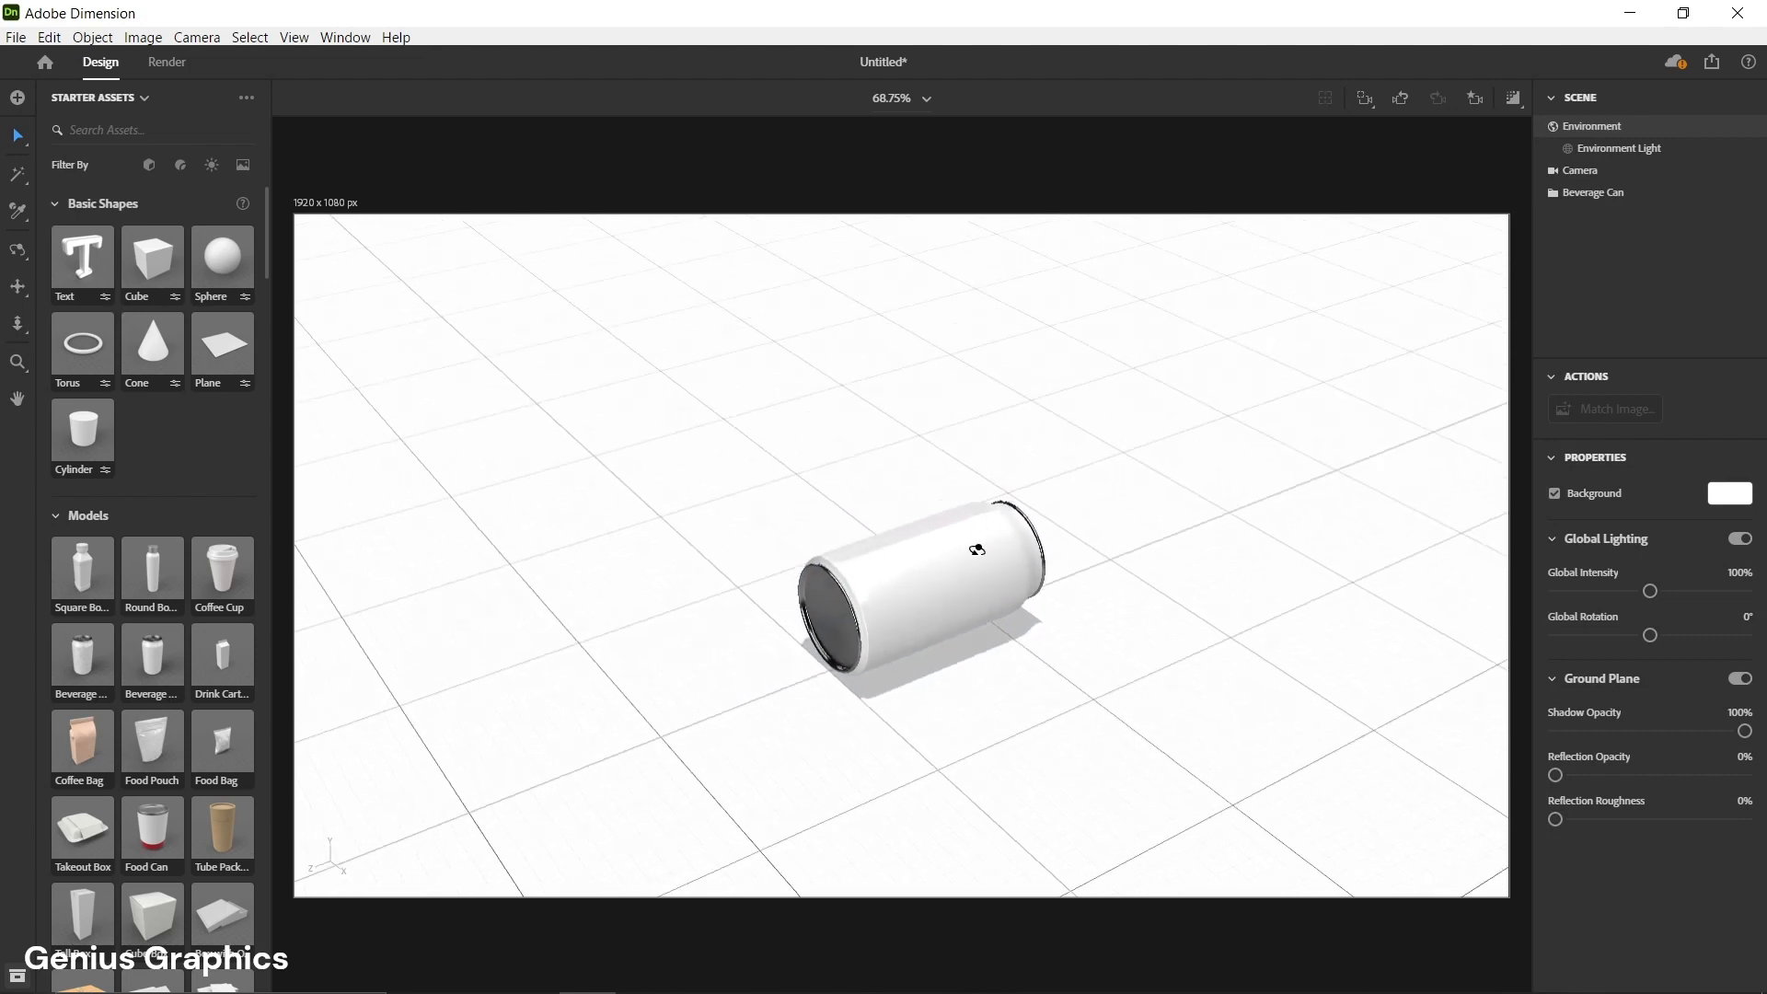
{"action": "middle_click_drag", "start_coordinate": [968, 611], "coordinate": [878, 600]}
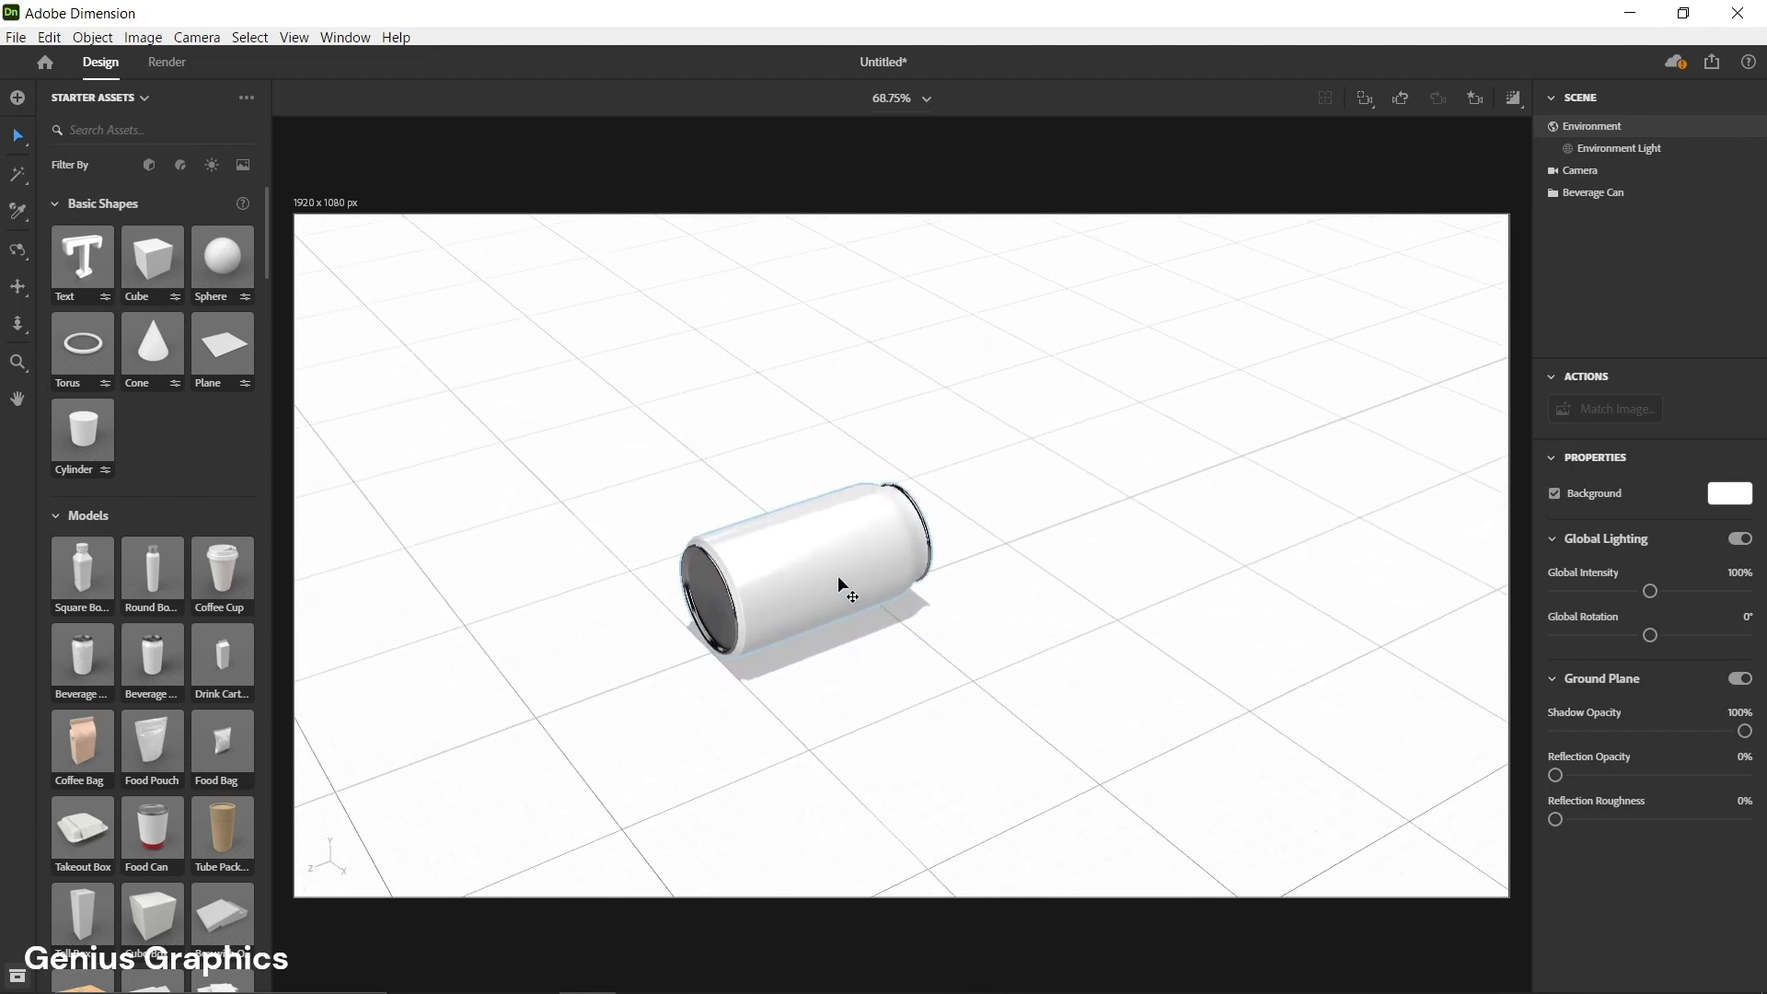
{"action": "left_click", "coordinate": [836, 573]}
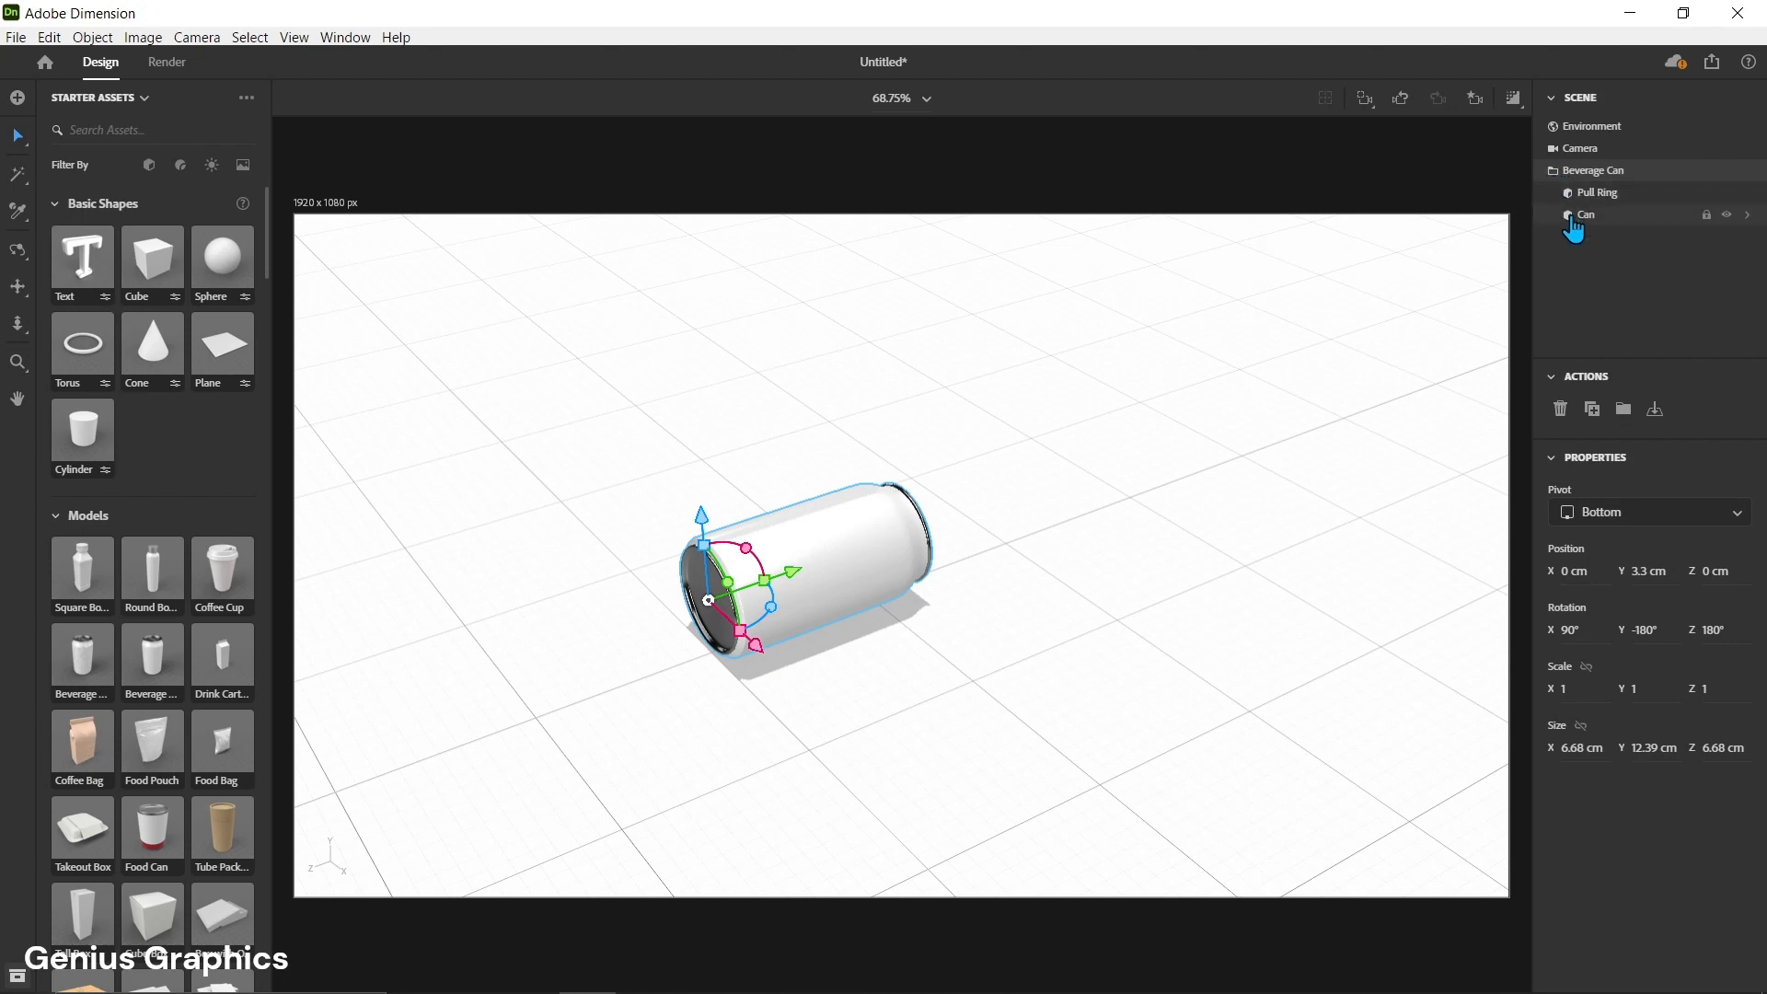
{"action": "double_click", "coordinate": [1570, 219]}
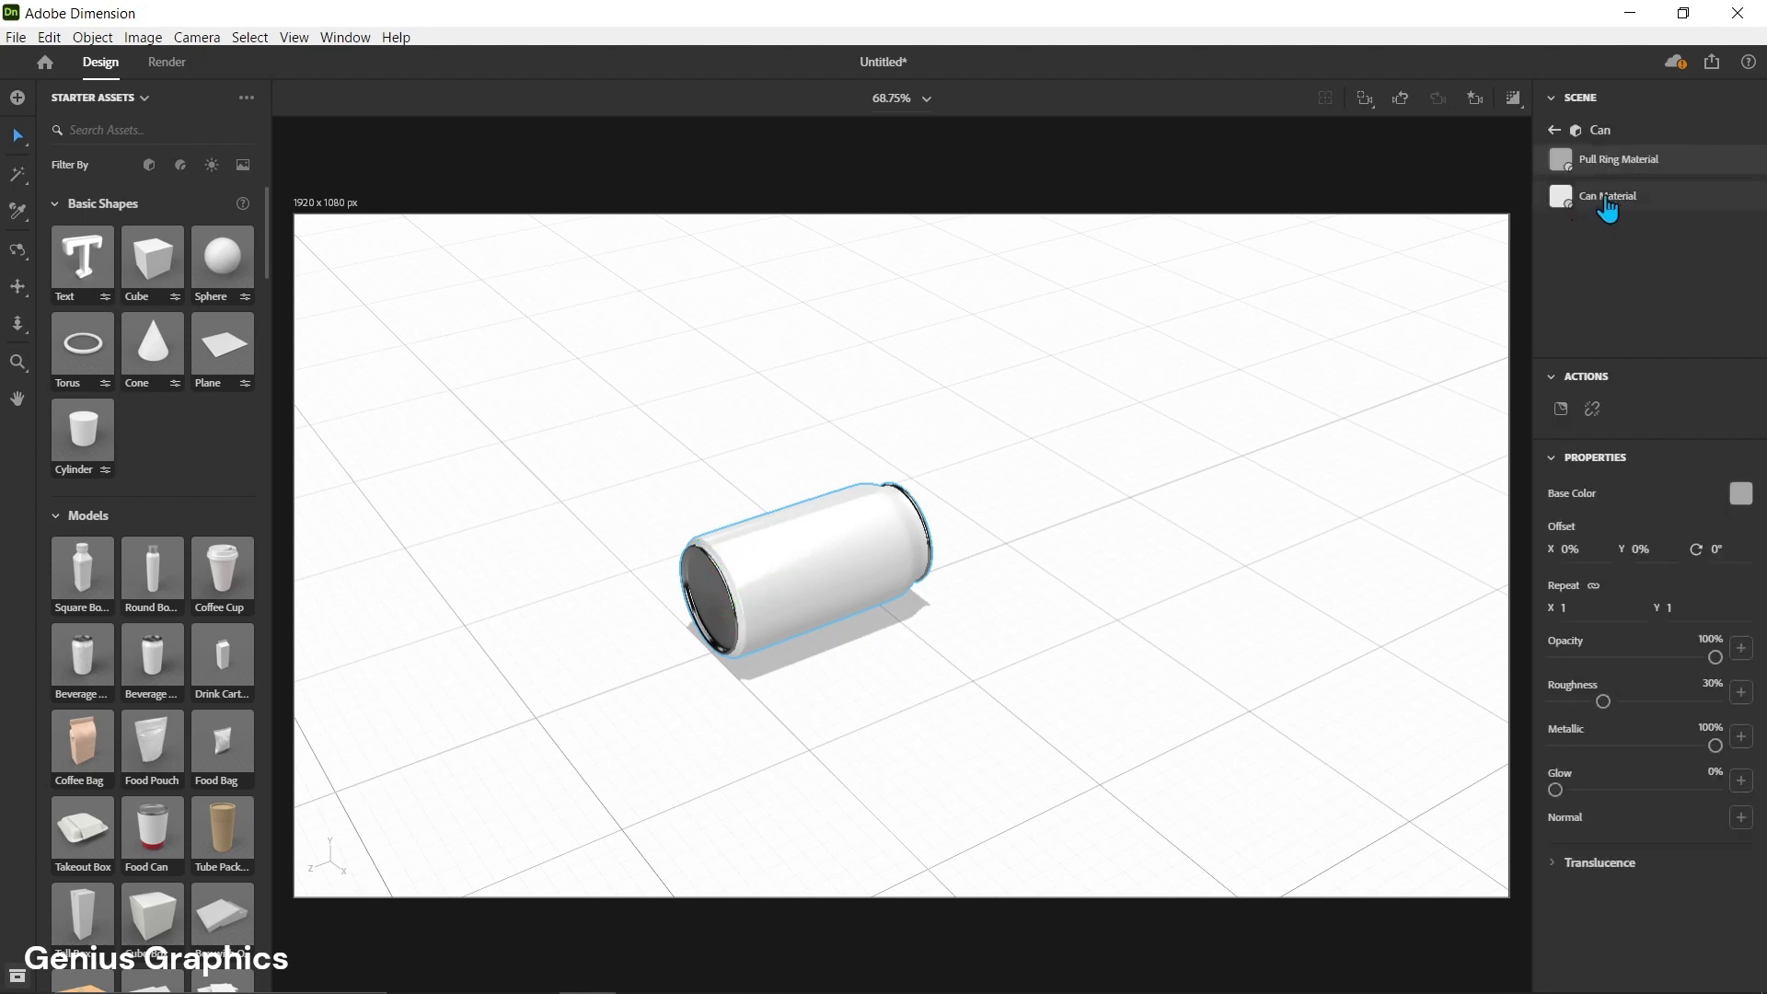
{"action": "left_click", "coordinate": [1558, 208]}
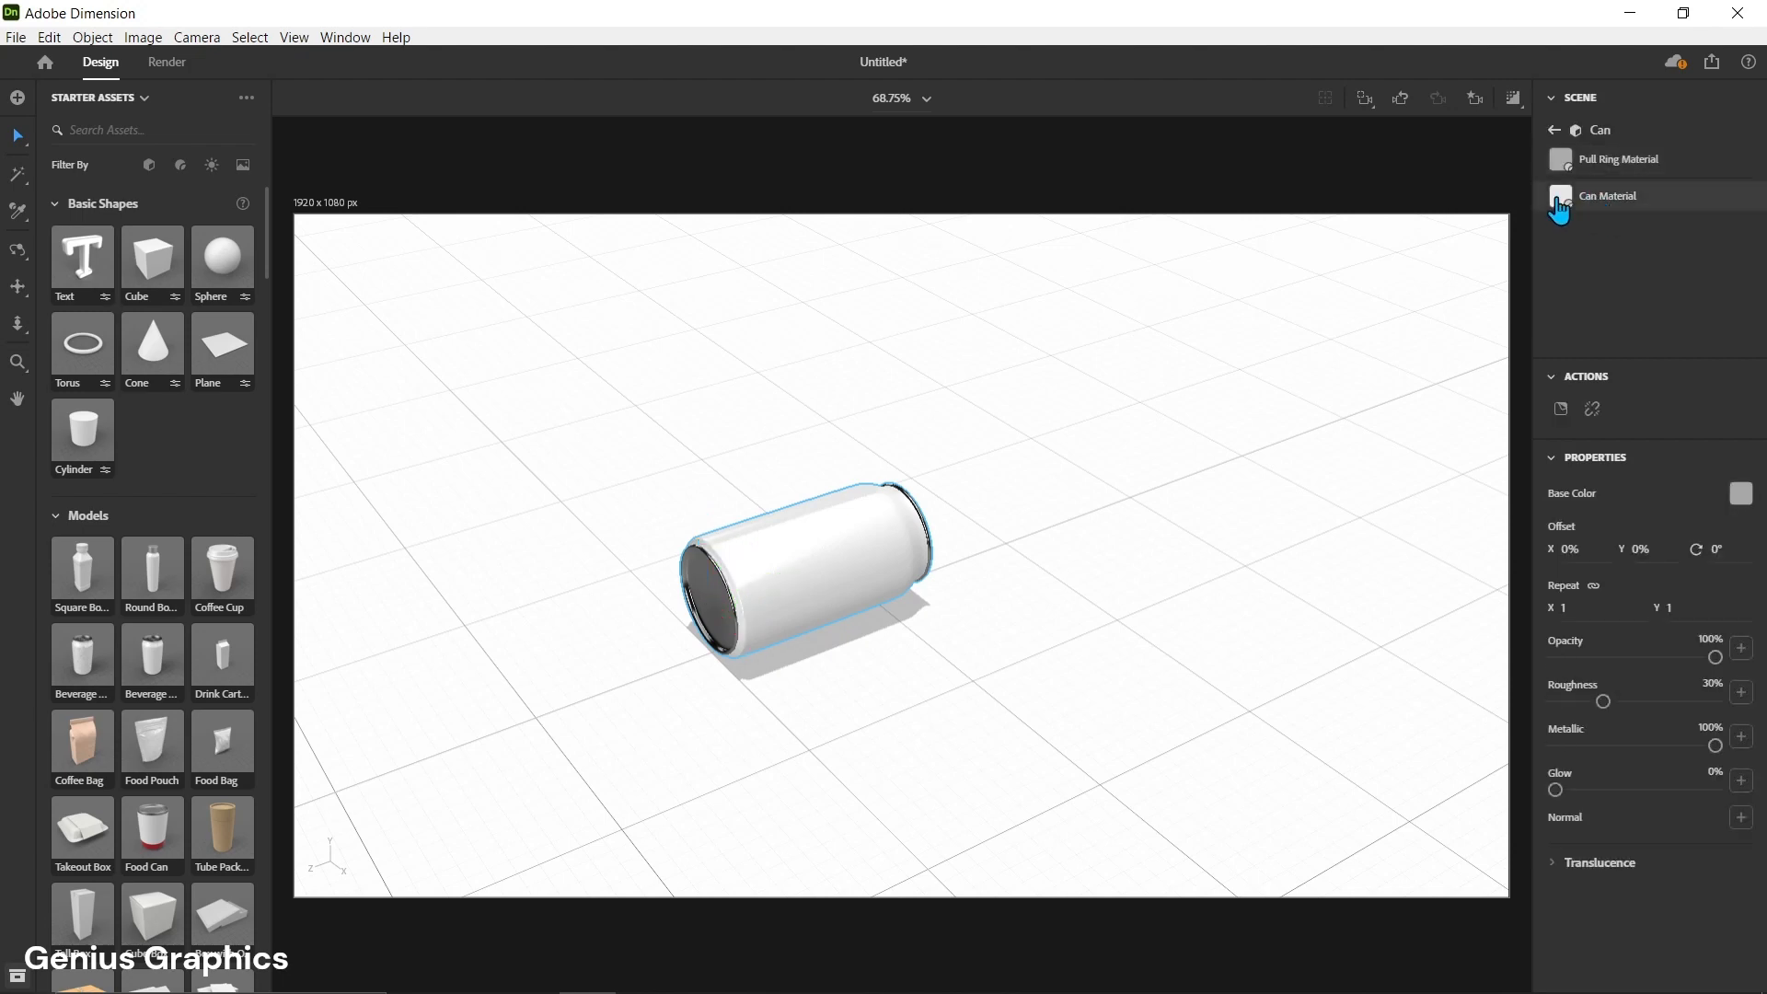
{"action": "left_click", "coordinate": [1740, 496]}
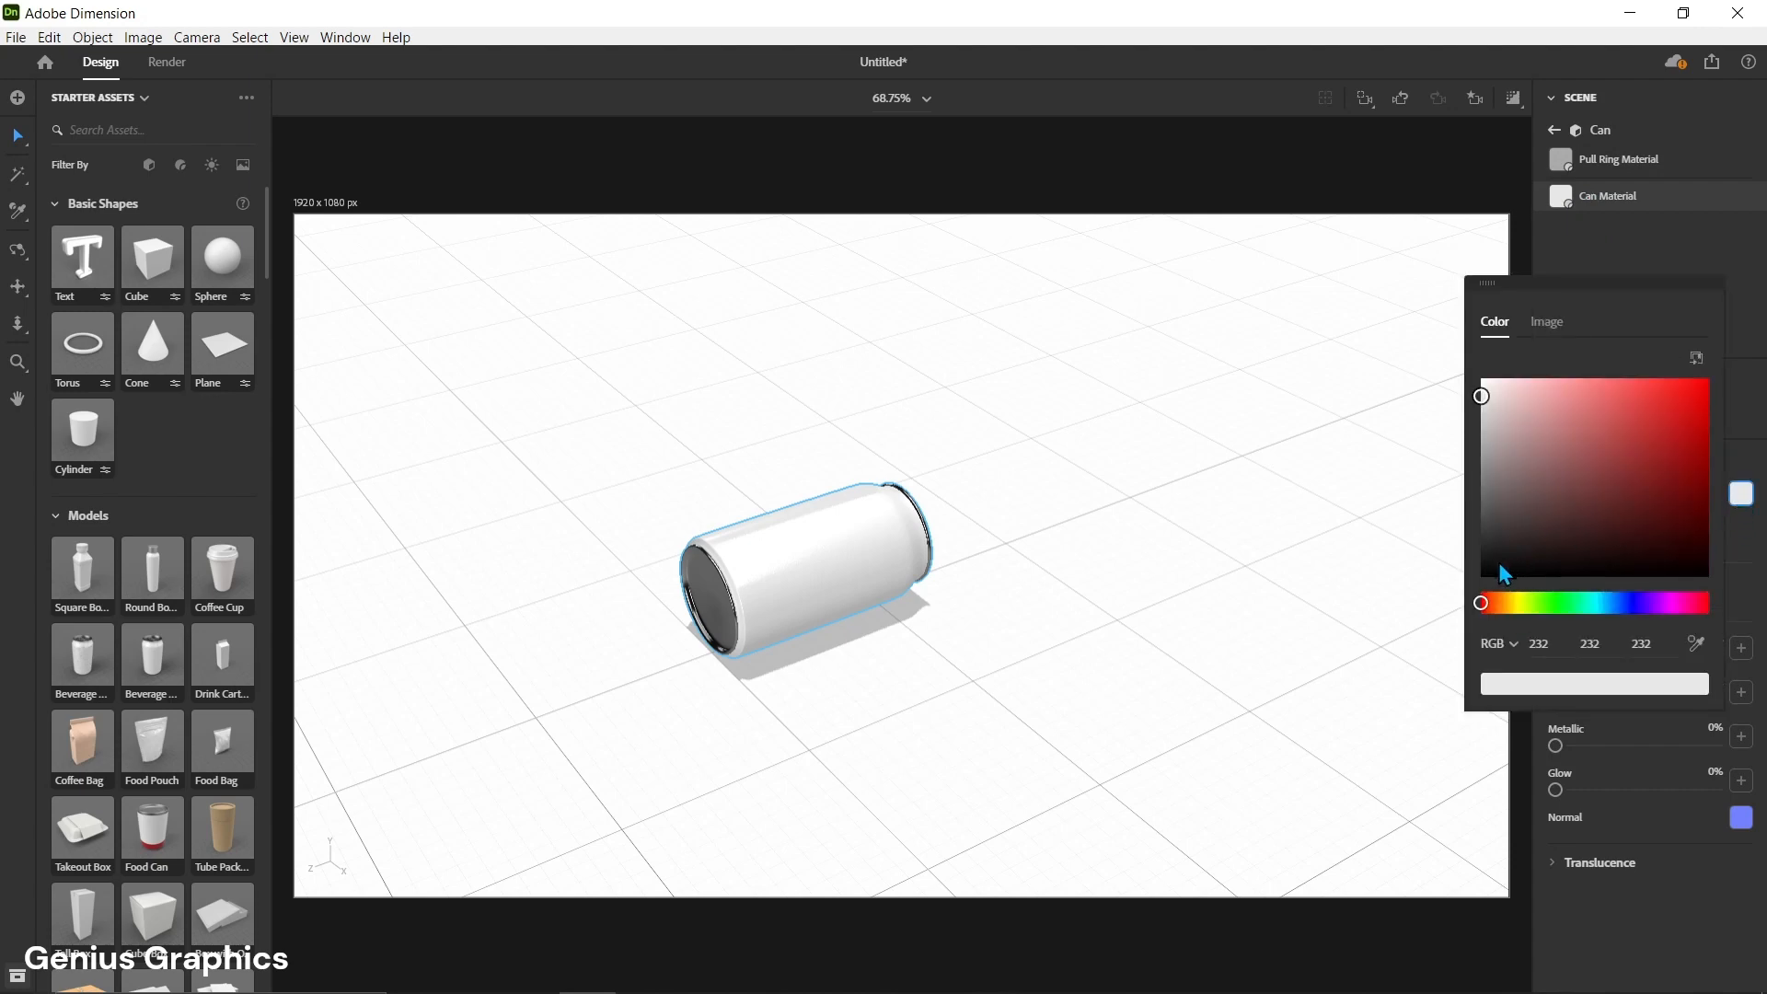
{"action": "left_click", "coordinate": [1497, 562]}
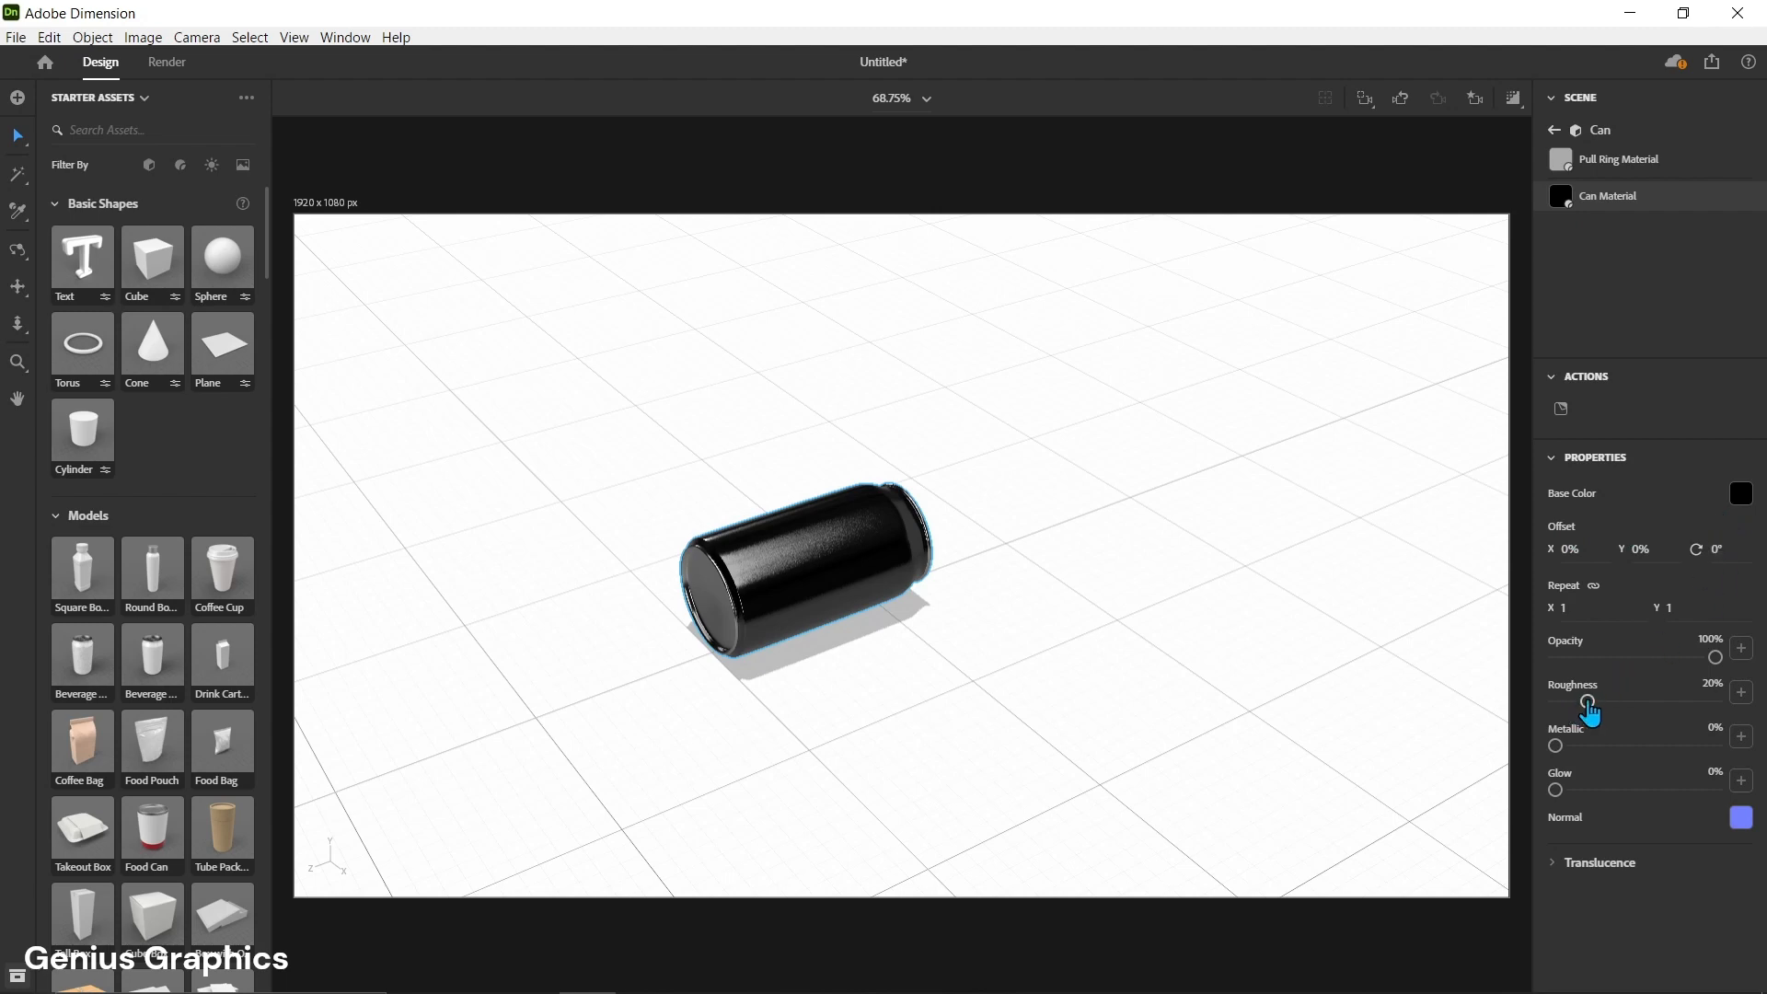
{"action": "left_click_drag", "start_coordinate": [1587, 703], "coordinate": [1631, 762]}
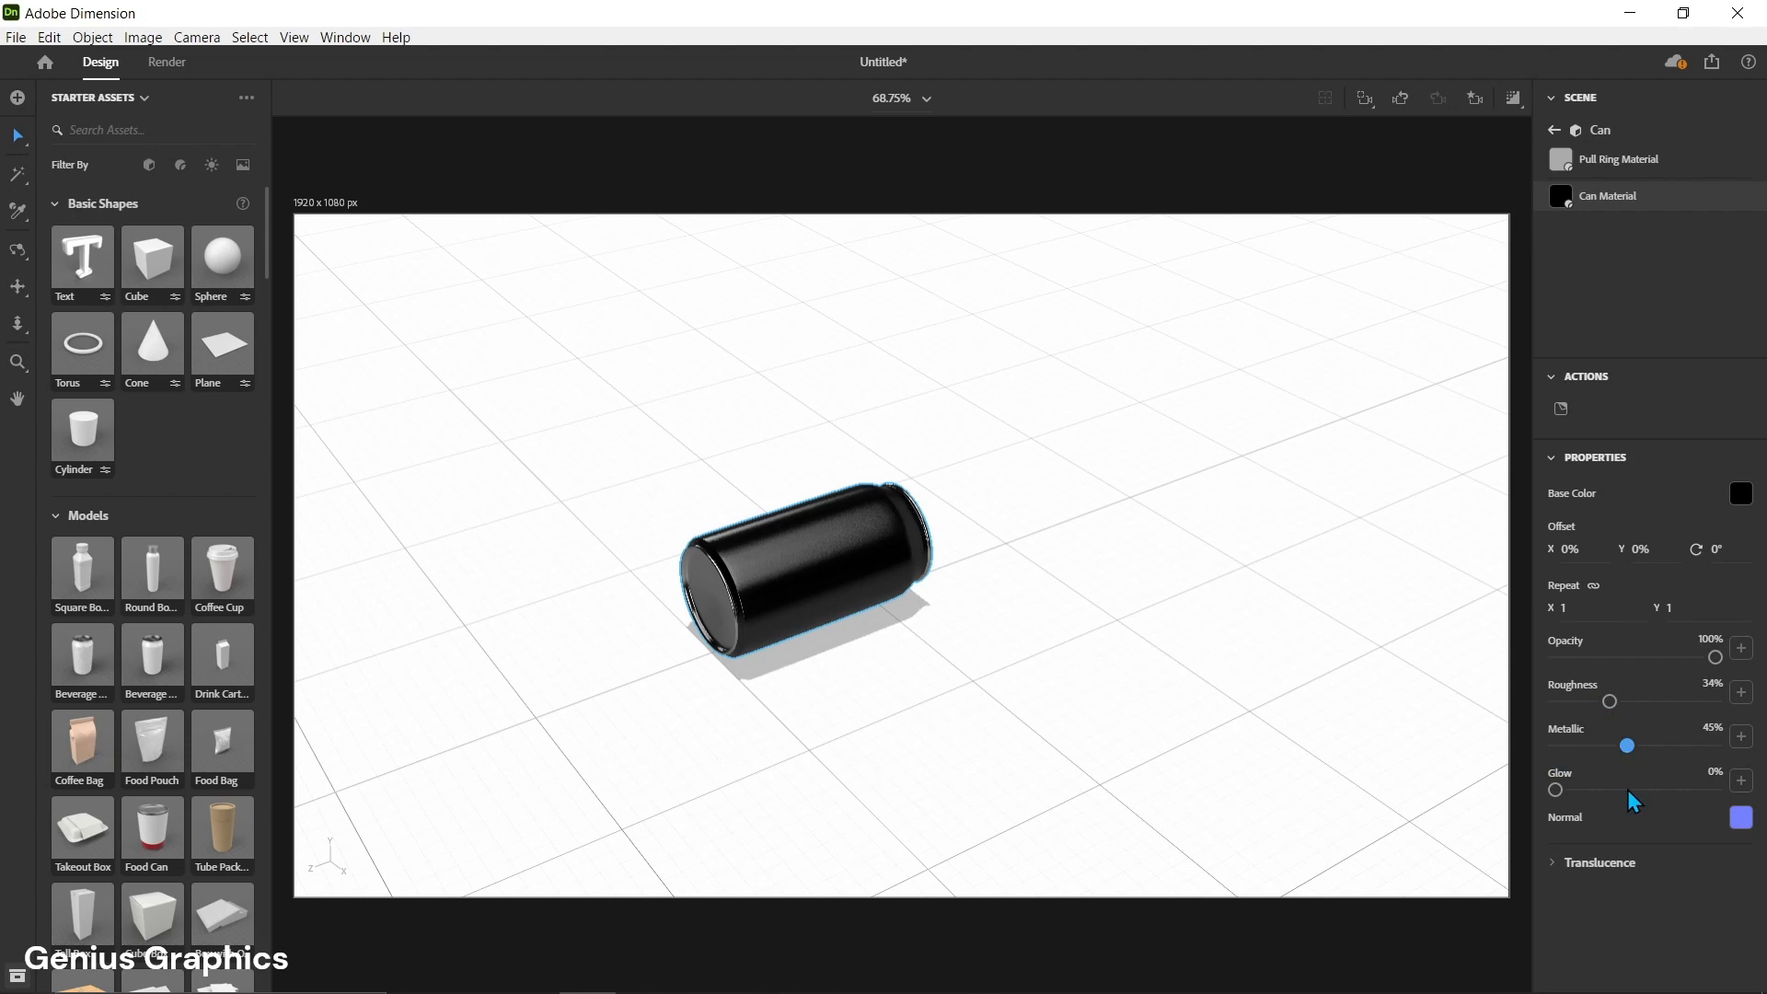
- Place the COCA COLA image as a decal graphic on the can material
{"action": "left_click", "coordinate": [1563, 411]}
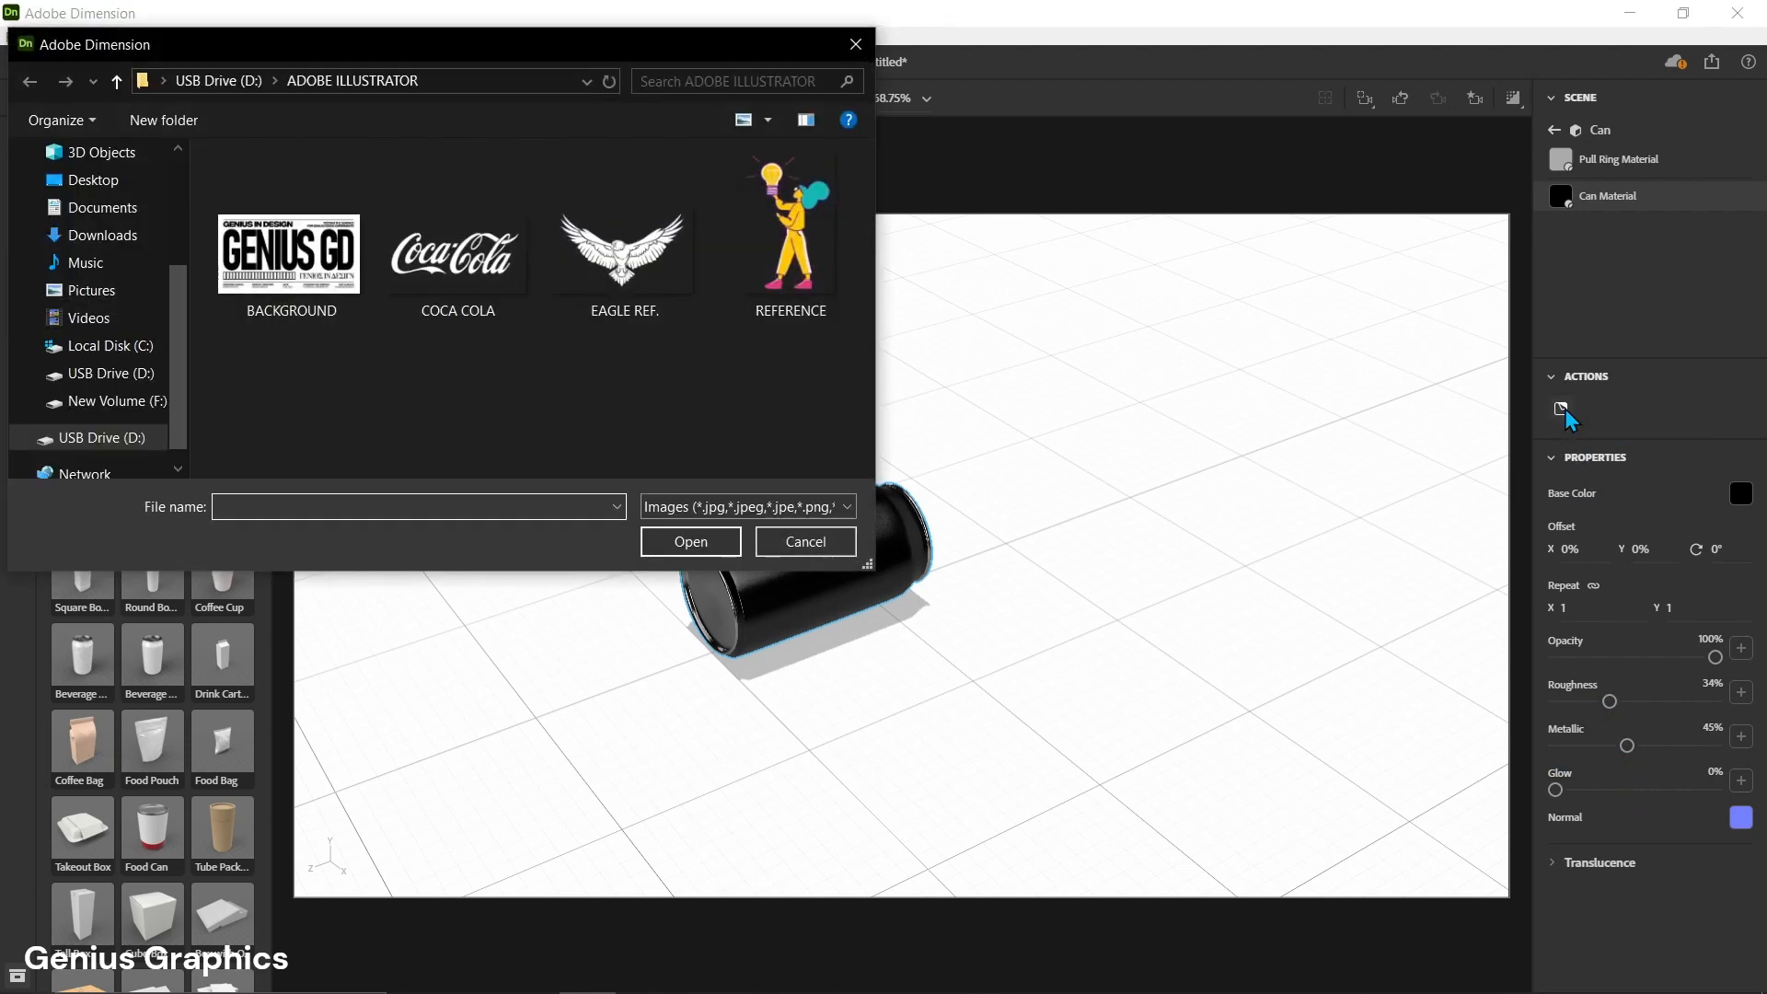
{"action": "left_click", "coordinate": [469, 285]}
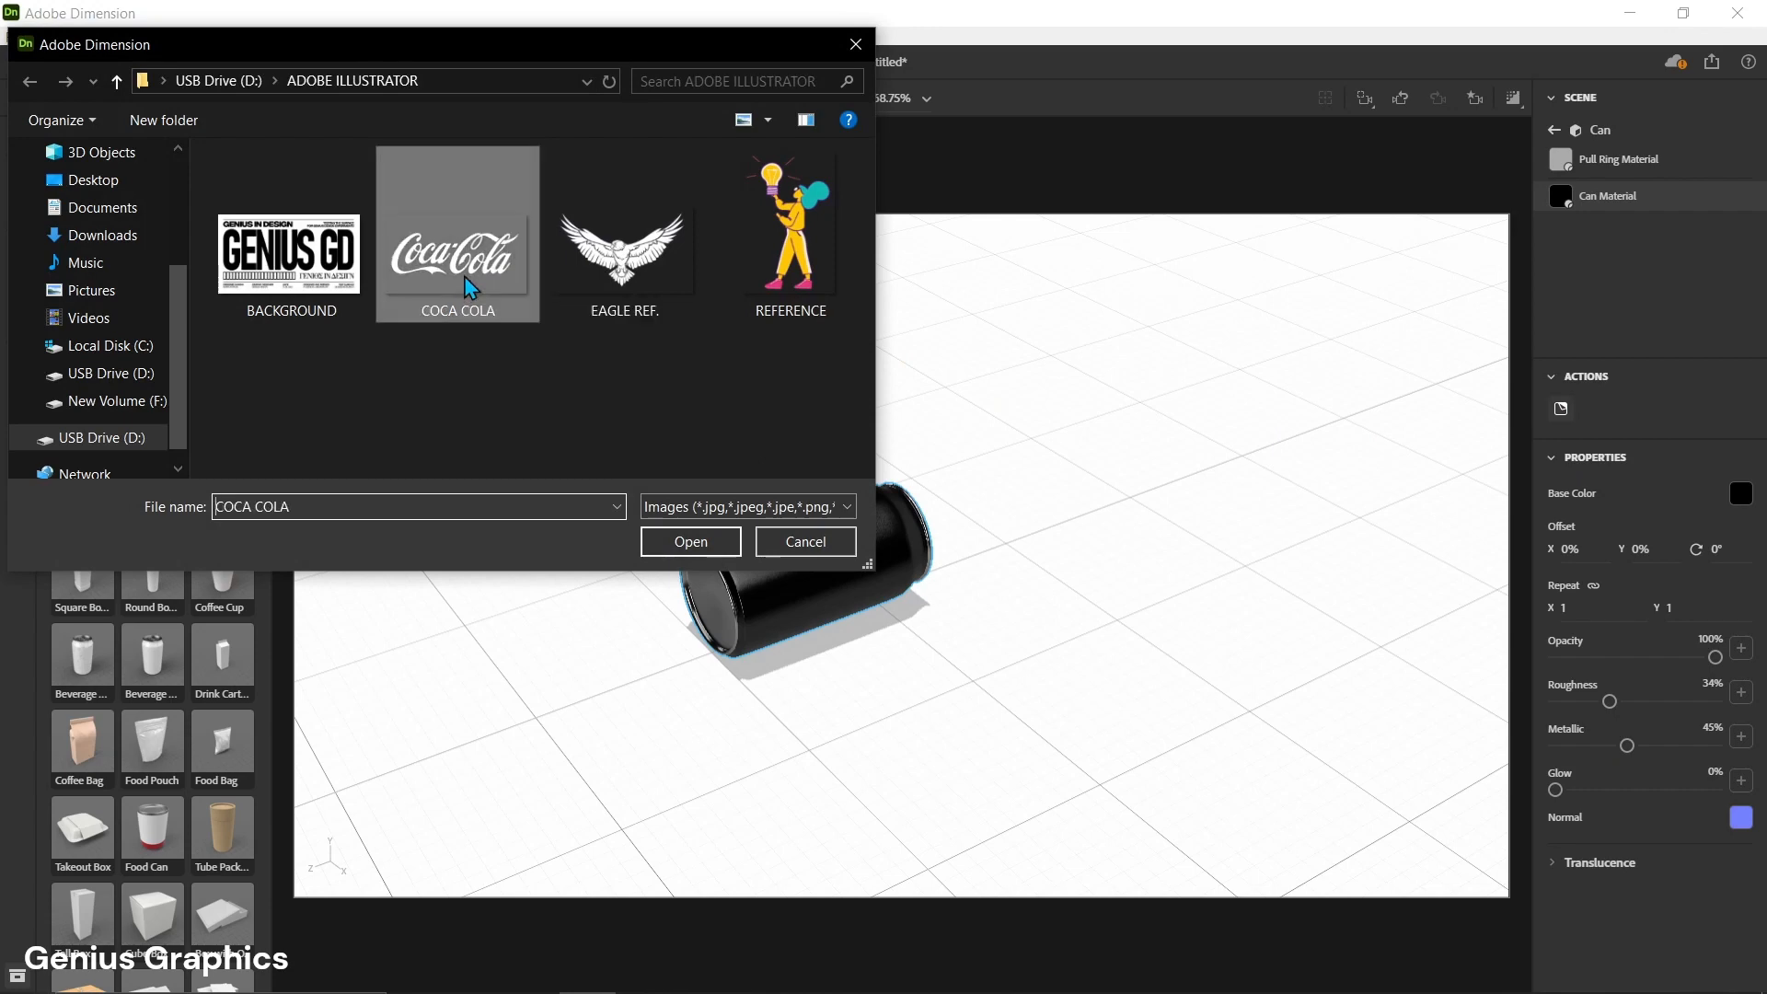
{"action": "left_click", "coordinate": [664, 541]}
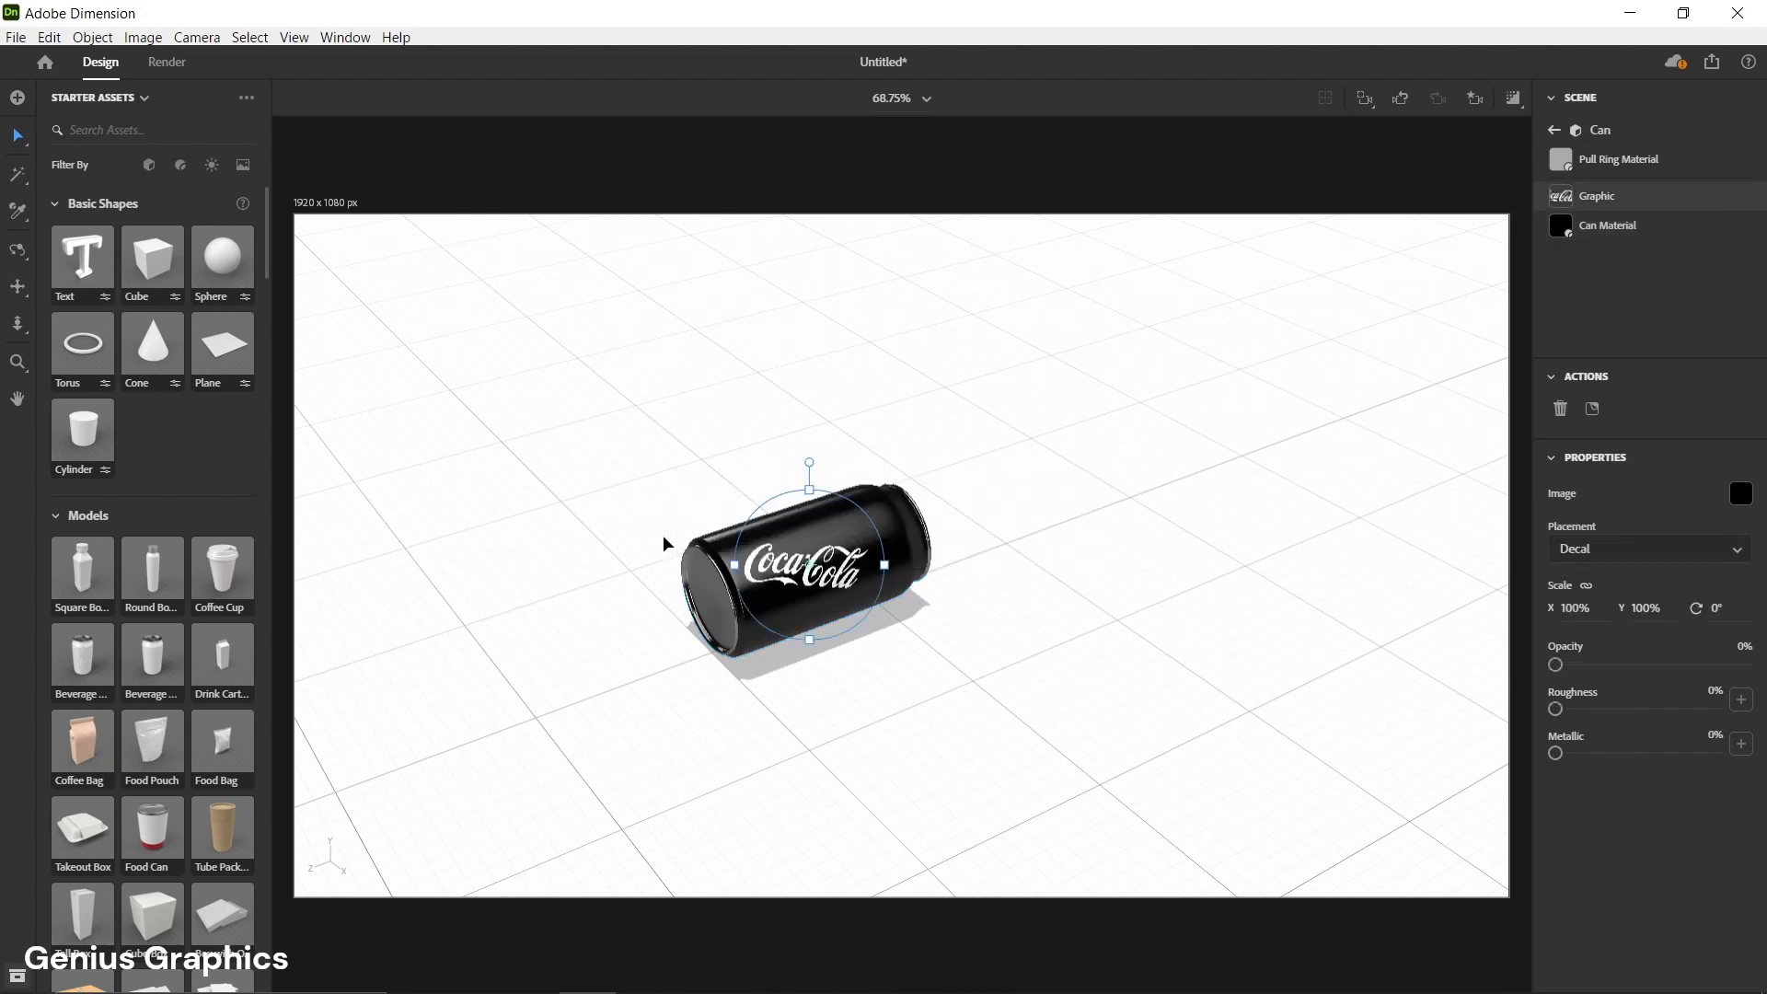
- Rotate the Coca-Cola decal to -22° so it runs along the can, and move it toward the middle of the body
{"action": "right_click_drag", "start_coordinate": [949, 657], "coordinate": [796, 650]}
{"action": "middle_click_drag", "start_coordinate": [796, 649], "coordinate": [857, 720]}
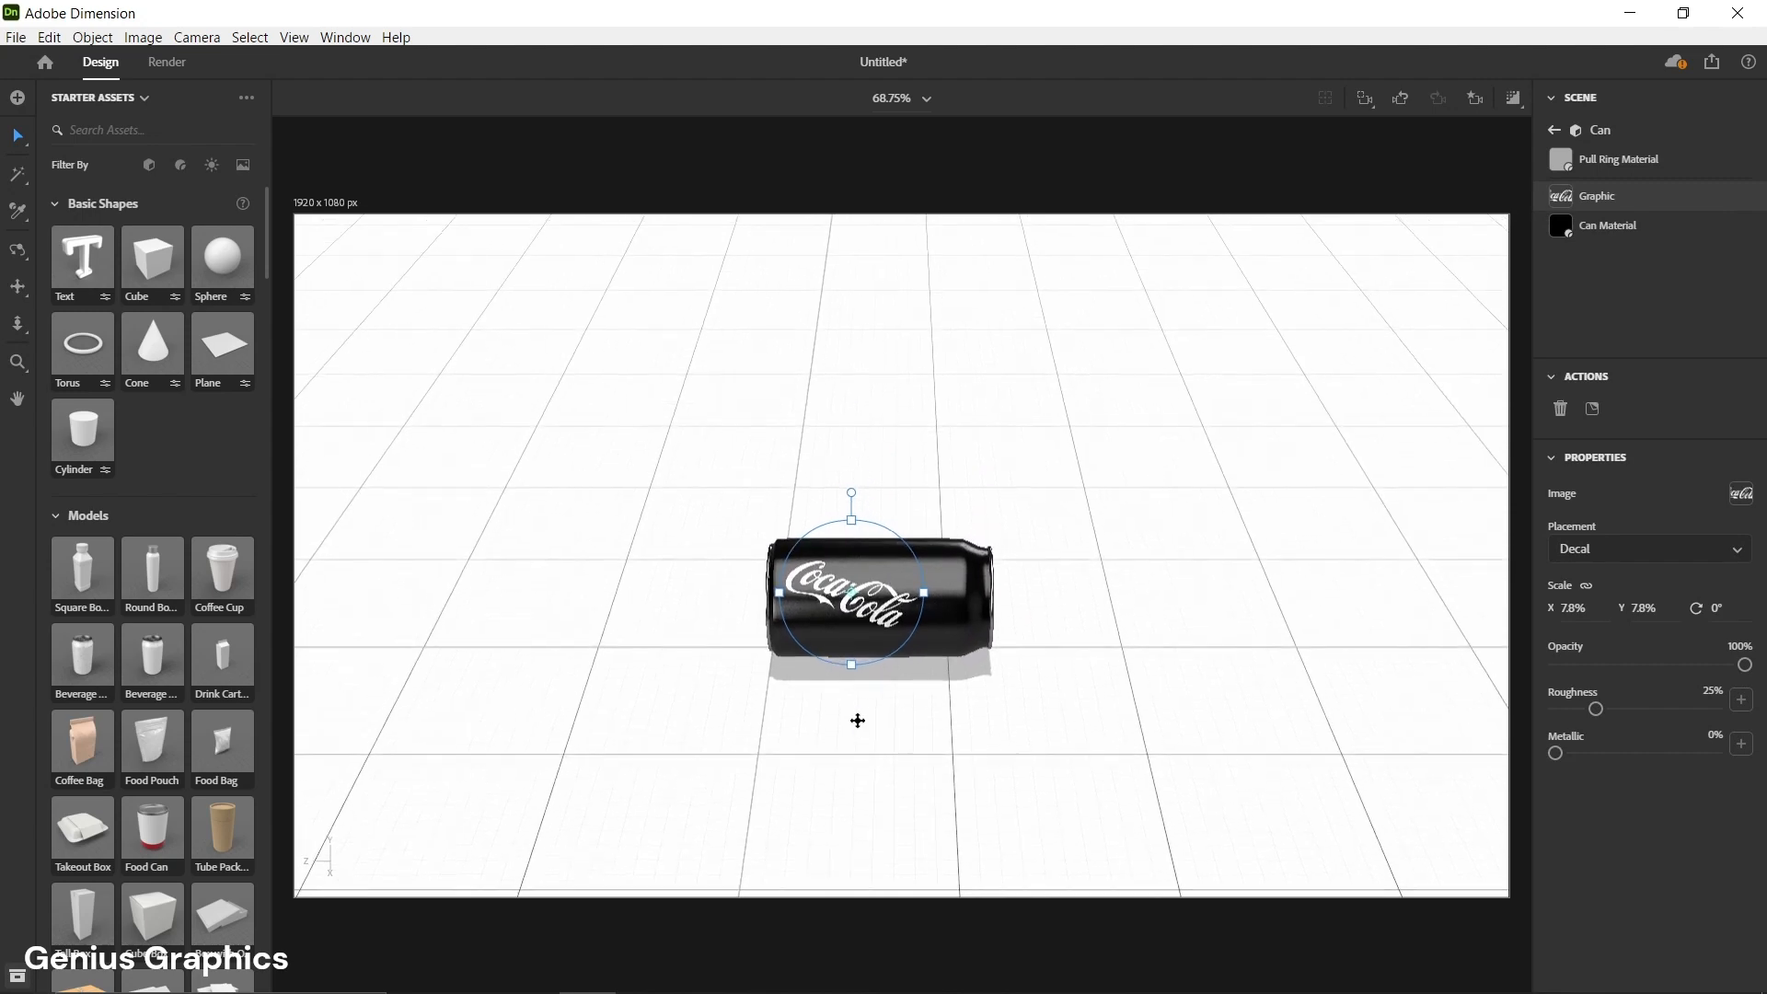
{"action": "scroll", "coordinate": [857, 720], "scroll_direction": "up", "scroll_amount": 5}
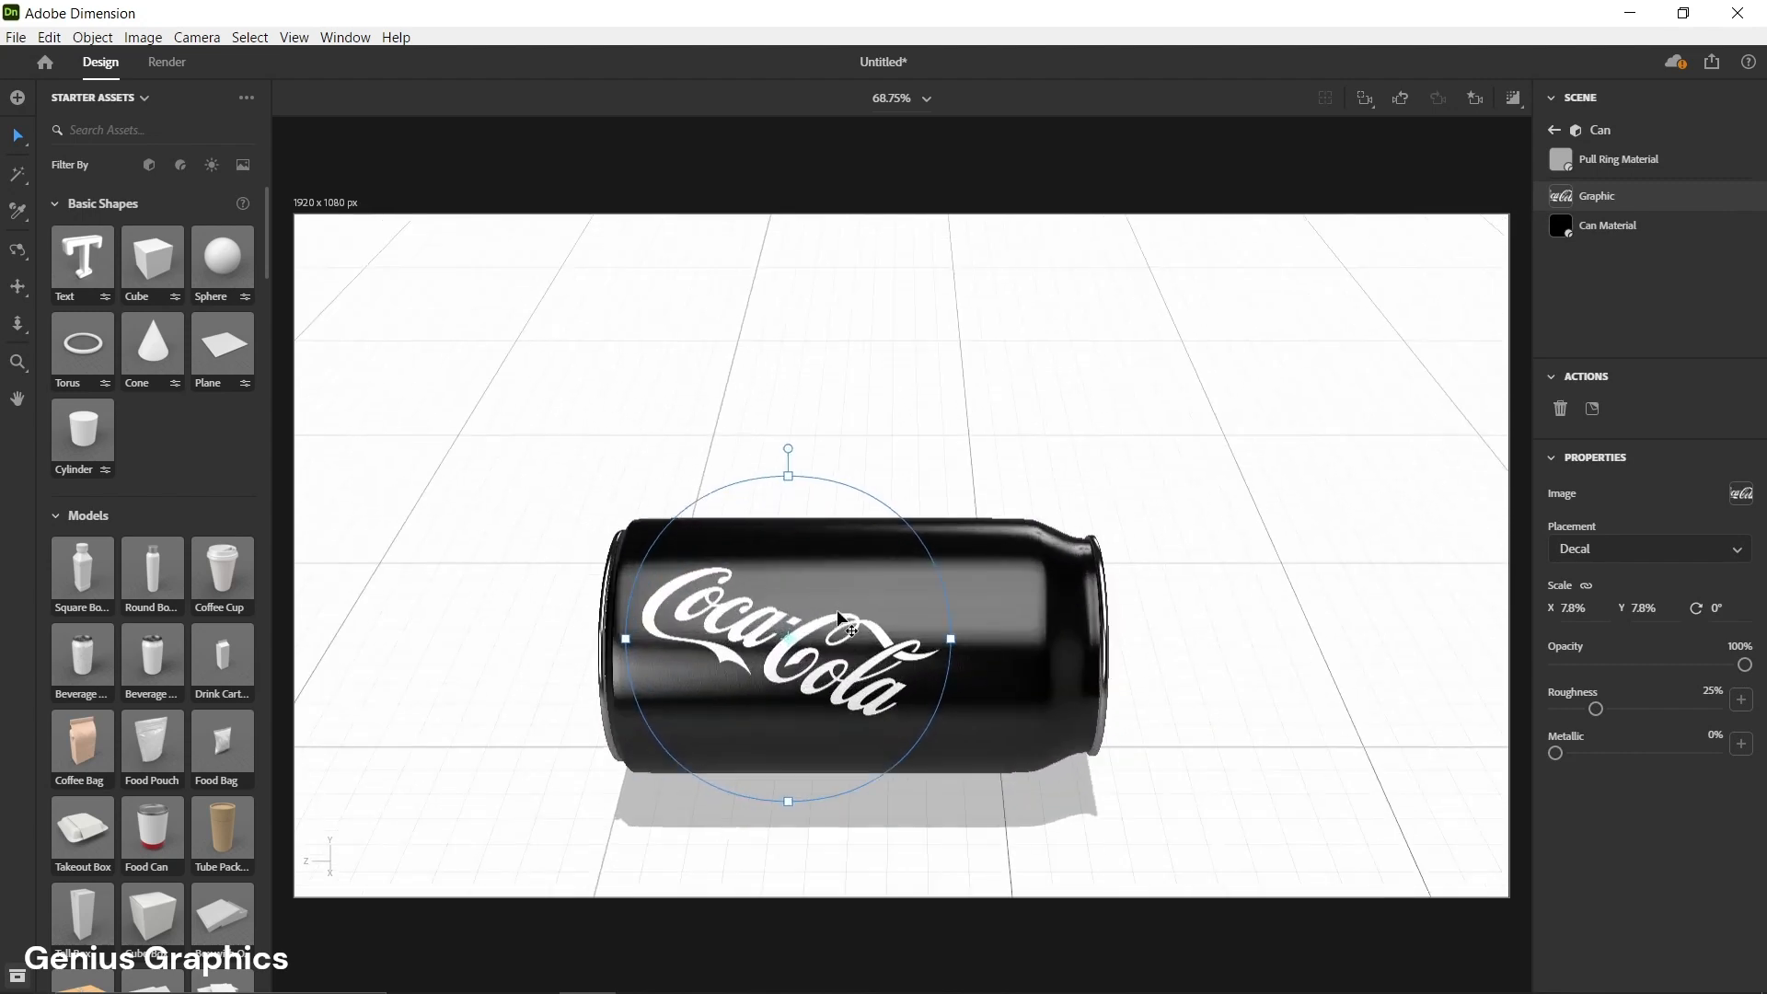
{"action": "left_click_drag", "start_coordinate": [812, 433], "coordinate": [729, 476]}
{"action": "left_click_drag", "start_coordinate": [821, 658], "coordinate": [854, 634]}
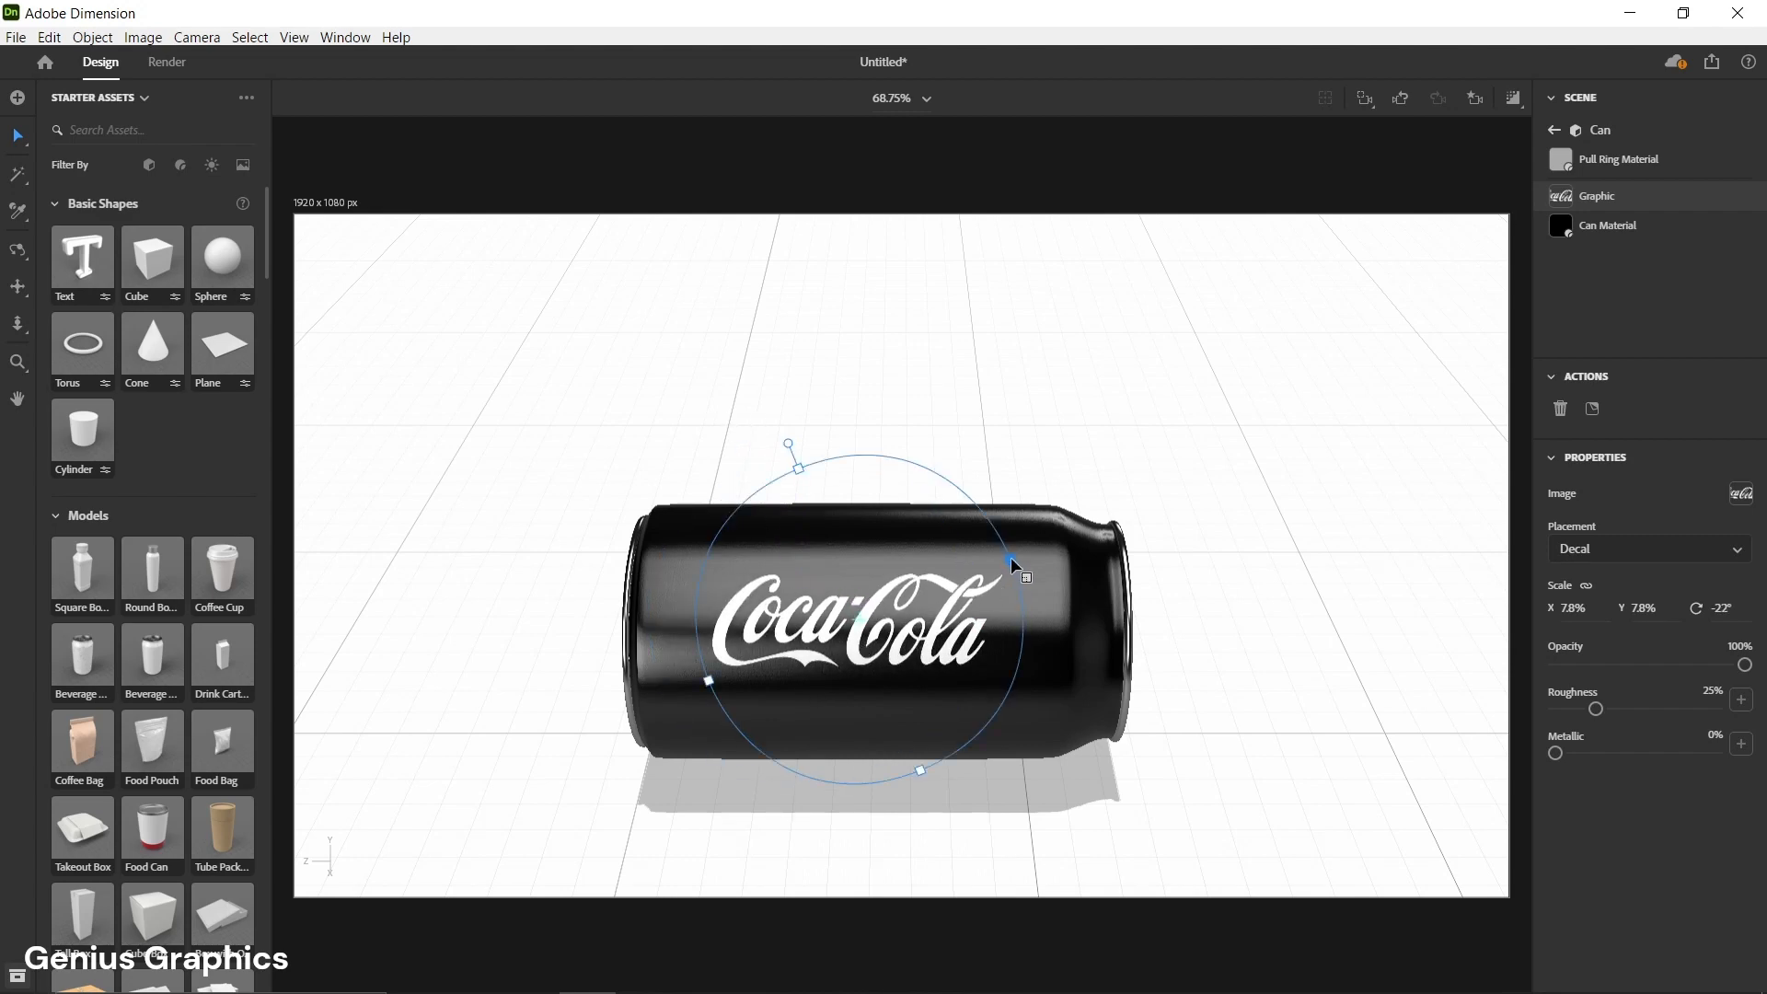
- Enlarge the Coca-Cola decal to a scale of about 10.8% and fine-tune its position to center it on the can
{"action": "left_click_drag", "start_coordinate": [1010, 557], "coordinate": [1070, 528]}
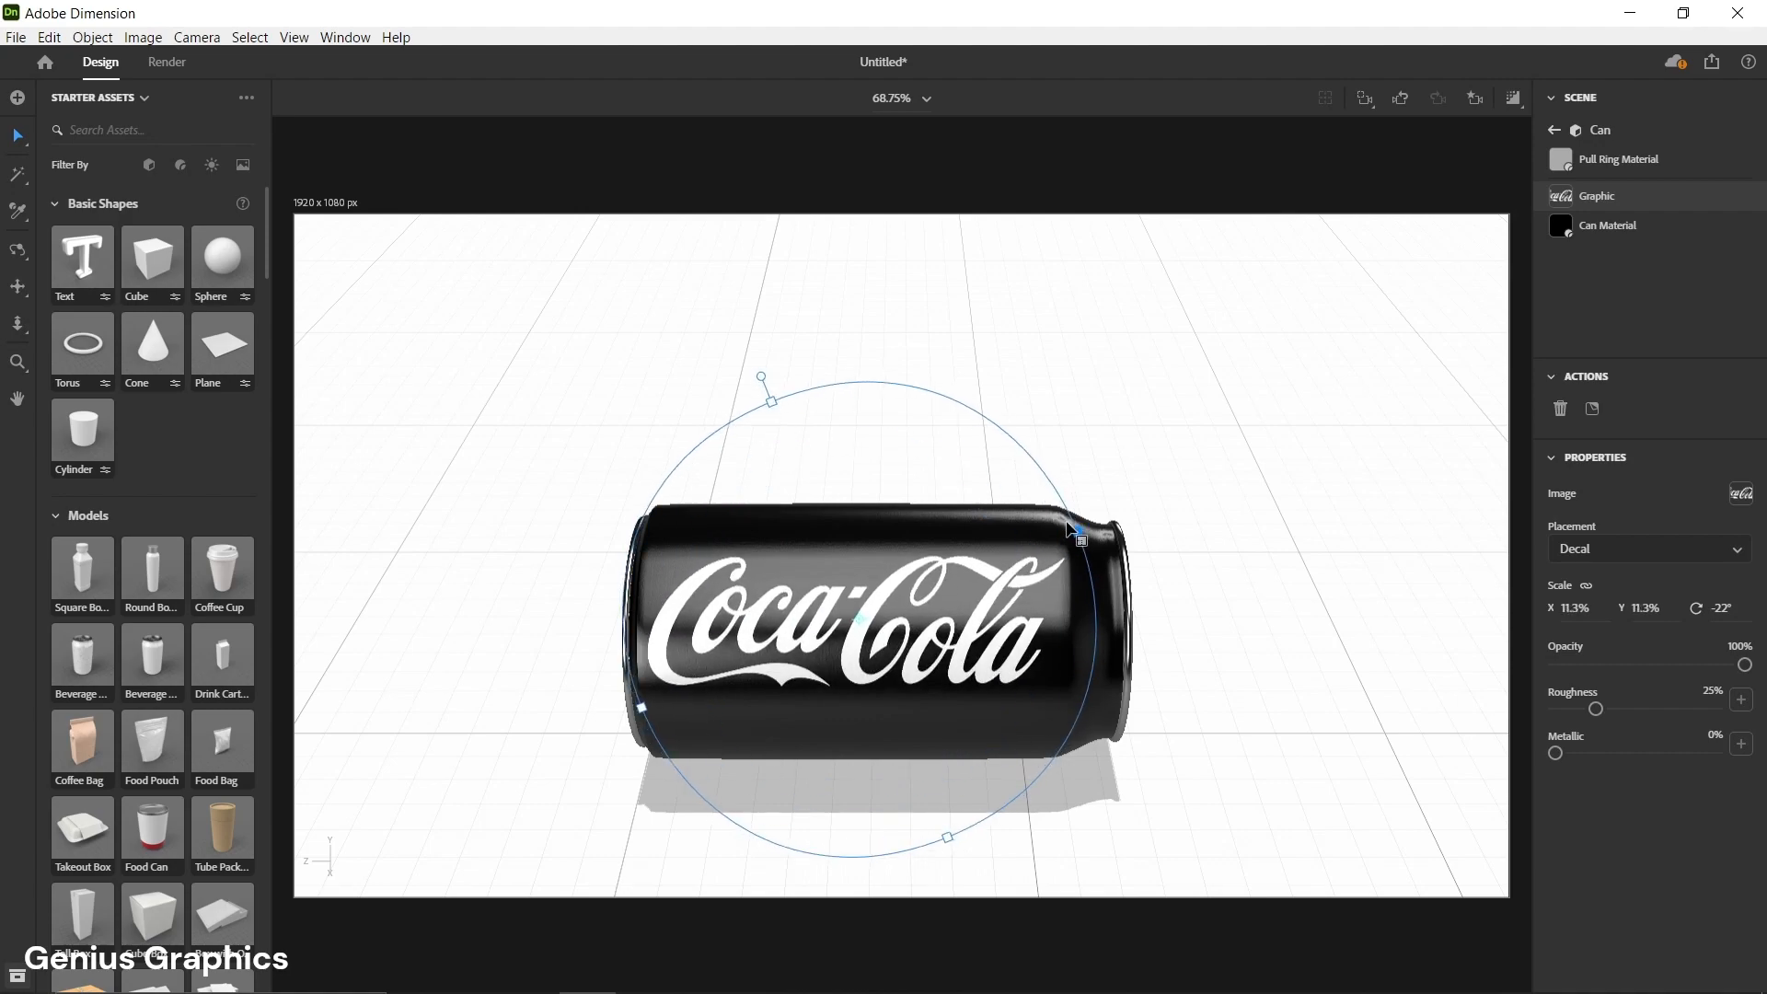
{"action": "left_click_drag", "start_coordinate": [772, 635], "coordinate": [784, 626]}
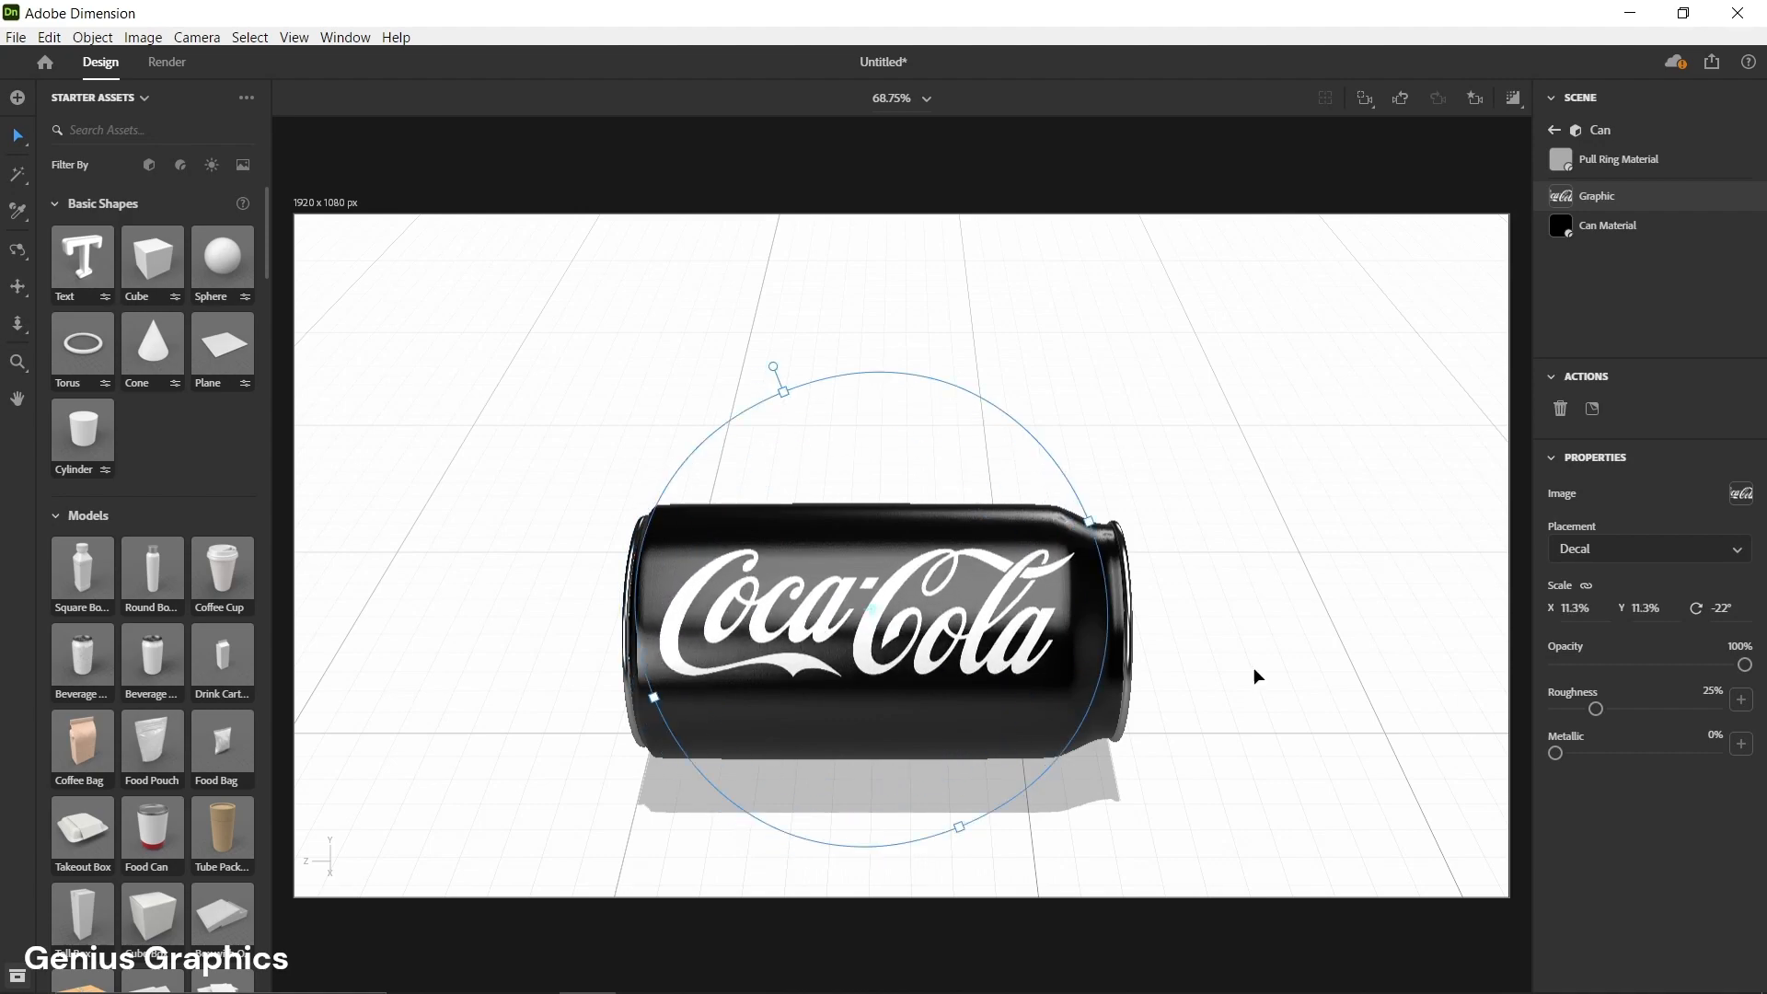
{"action": "right_click_drag", "start_coordinate": [1254, 667], "coordinate": [1415, 657]}
{"action": "left_click_drag", "start_coordinate": [968, 605], "coordinate": [963, 583]}
{"action": "right_click_drag", "start_coordinate": [1224, 609], "coordinate": [1067, 605]}
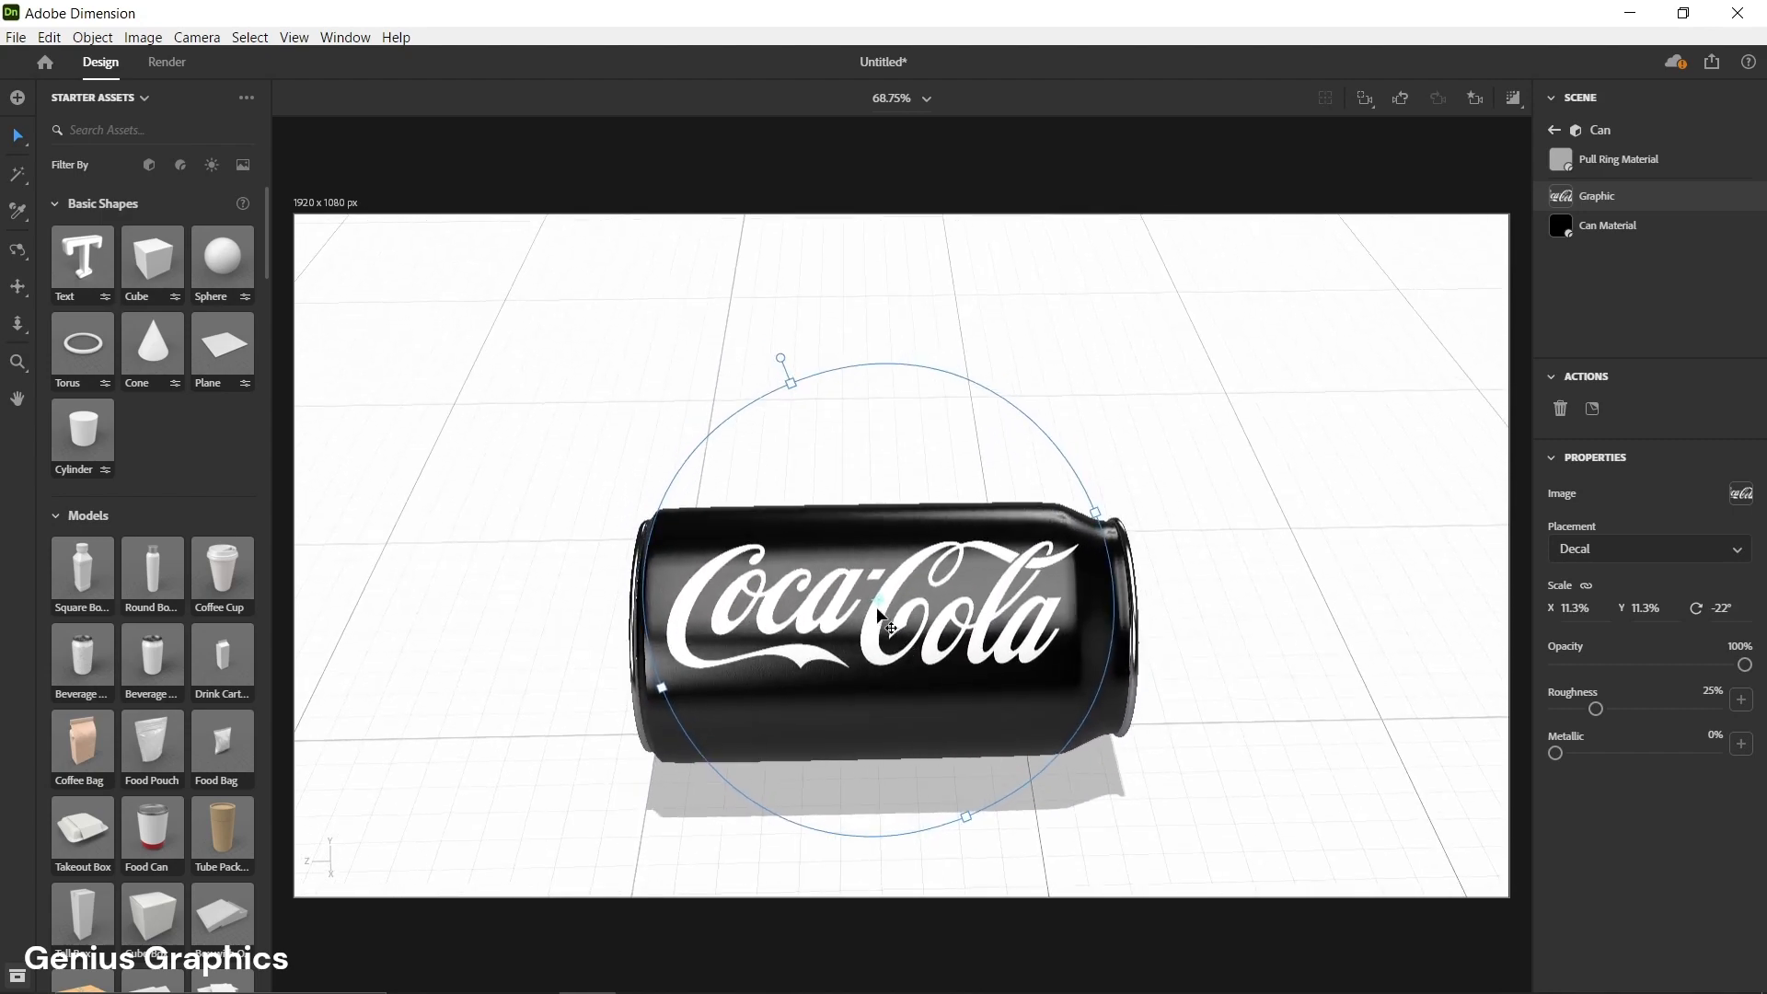
{"action": "left_click_drag", "start_coordinate": [877, 608], "coordinate": [873, 605]}
{"action": "right_click_drag", "start_coordinate": [1234, 711], "coordinate": [1227, 711]}
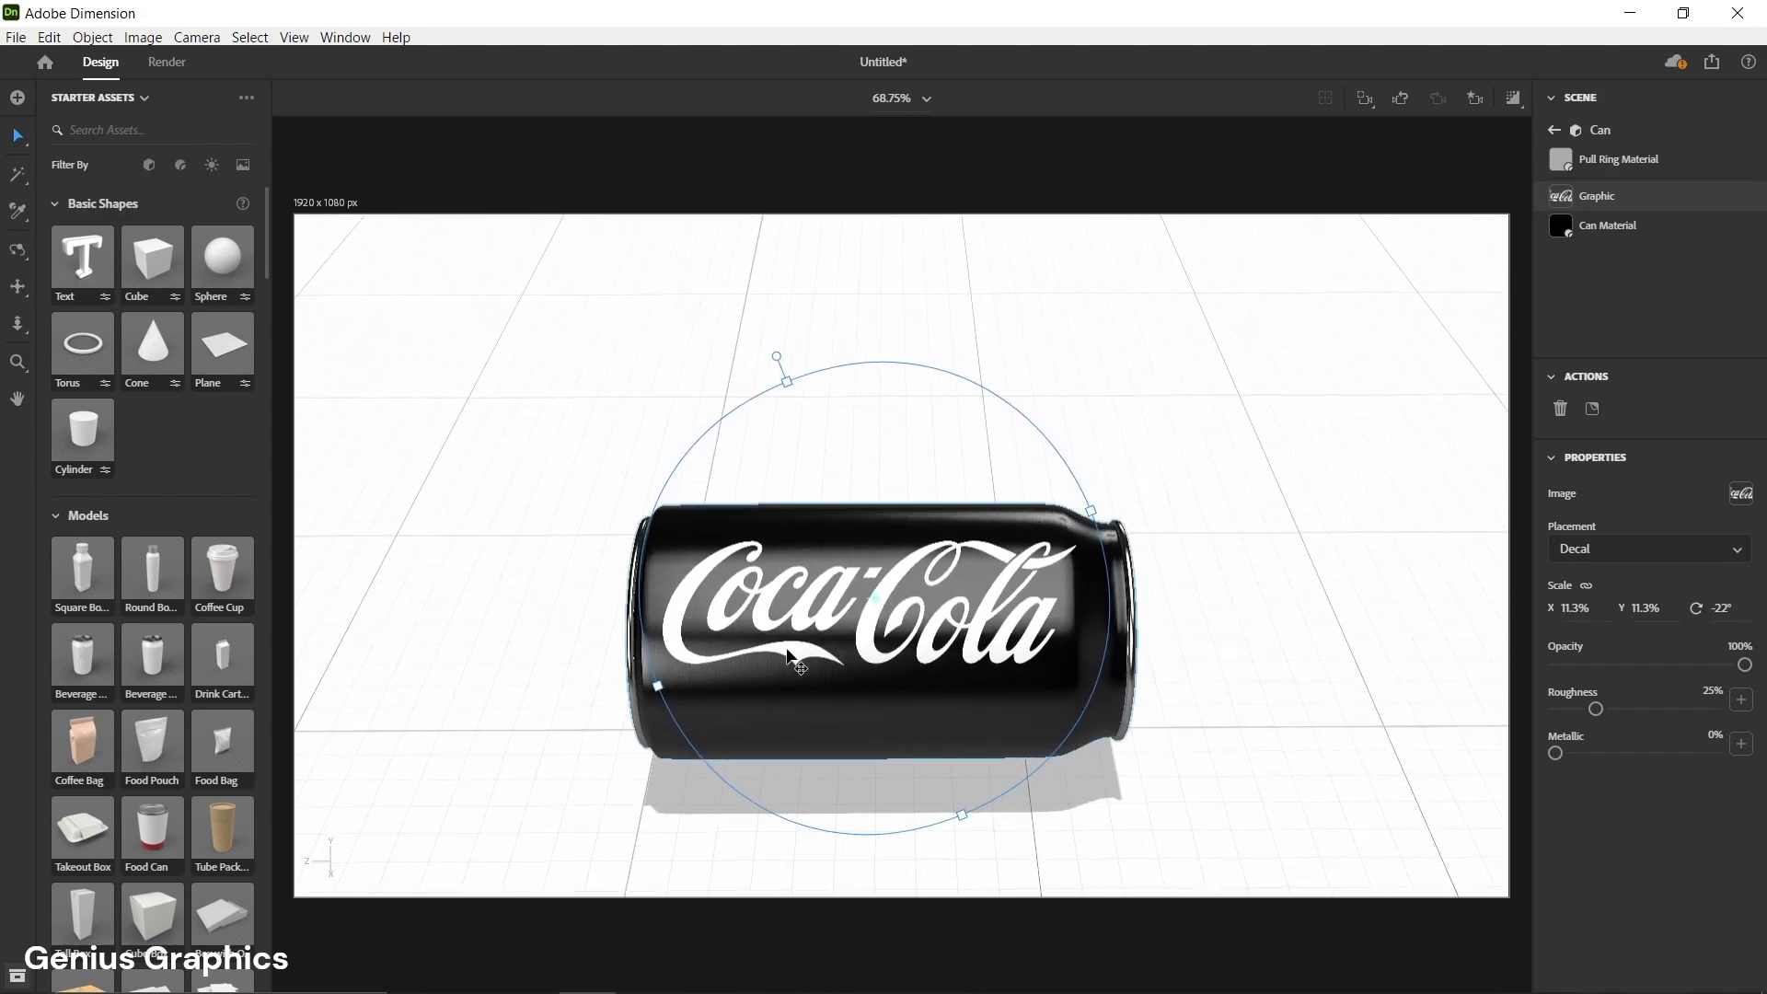
{"action": "left_click_drag", "start_coordinate": [788, 650], "coordinate": [788, 651]}
{"action": "left_click_drag", "start_coordinate": [1091, 513], "coordinate": [1082, 517]}
{"action": "left_click", "coordinate": [1325, 588]}
- Set the Coca-Cola graphic's roughness to 21% and metallic to 45%
{"action": "right_click_drag", "start_coordinate": [1325, 588], "coordinate": [1412, 704]}
{"action": "middle_click_drag", "start_coordinate": [1413, 705], "coordinate": [1351, 653]}
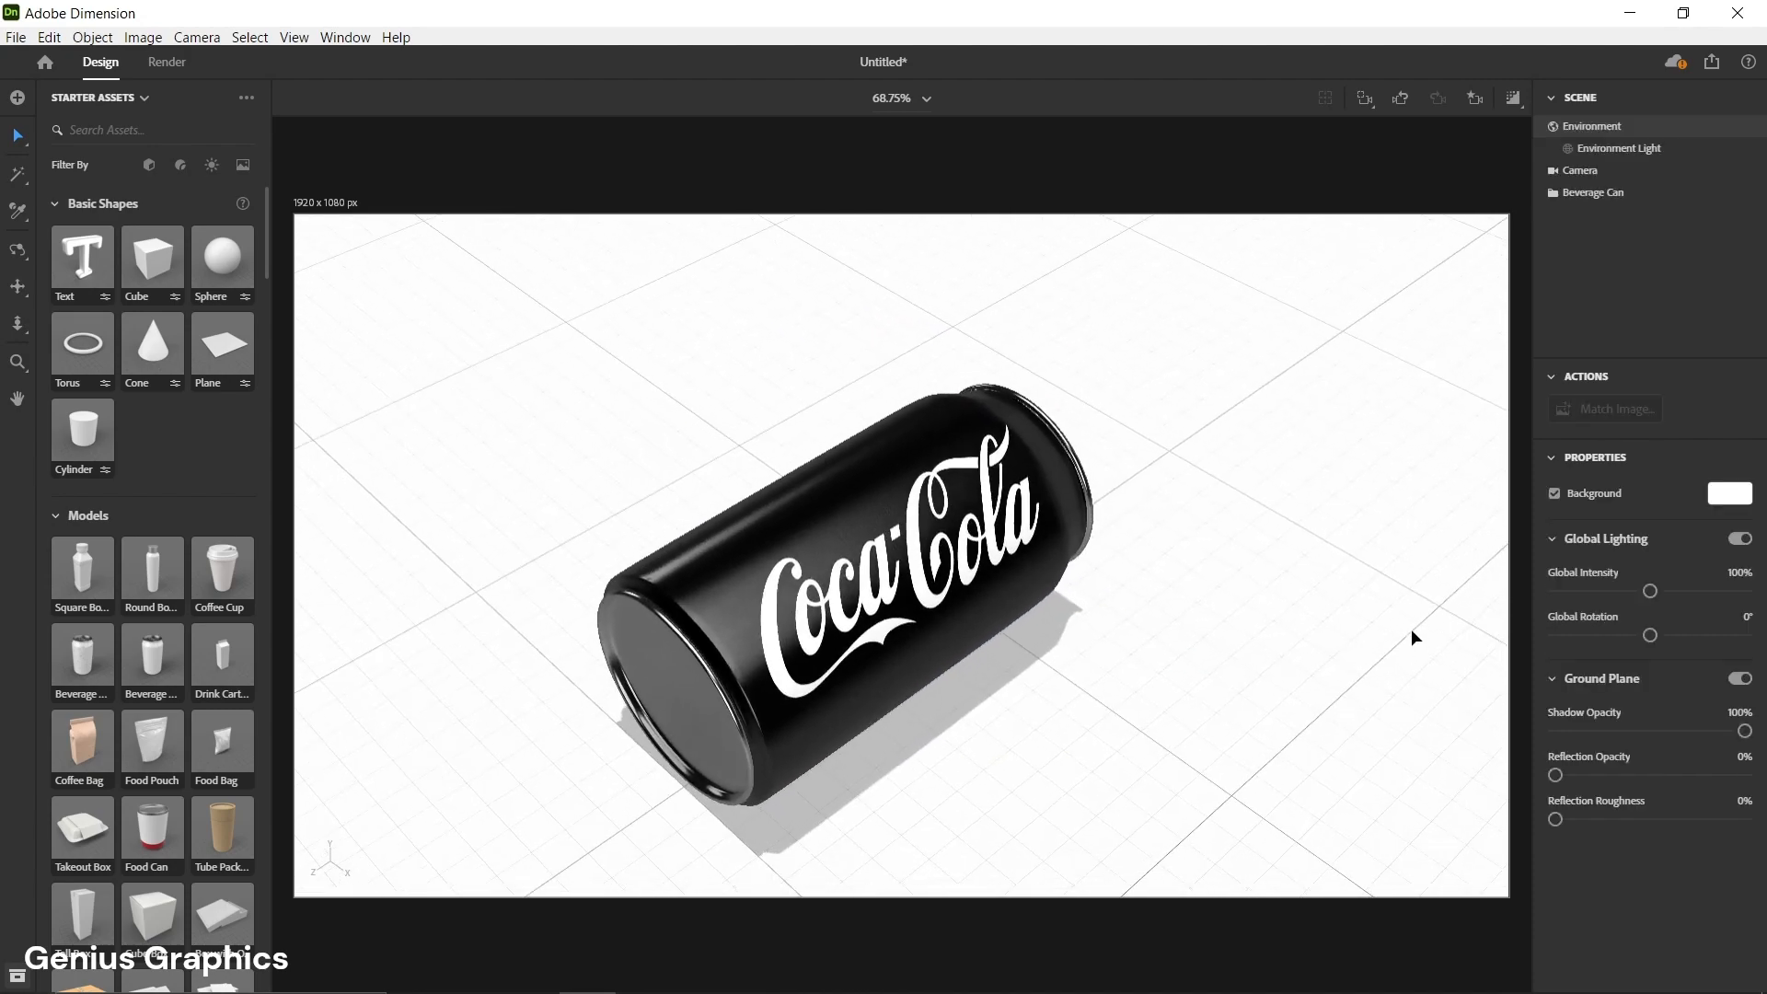
{"action": "left_click", "coordinate": [903, 537]}
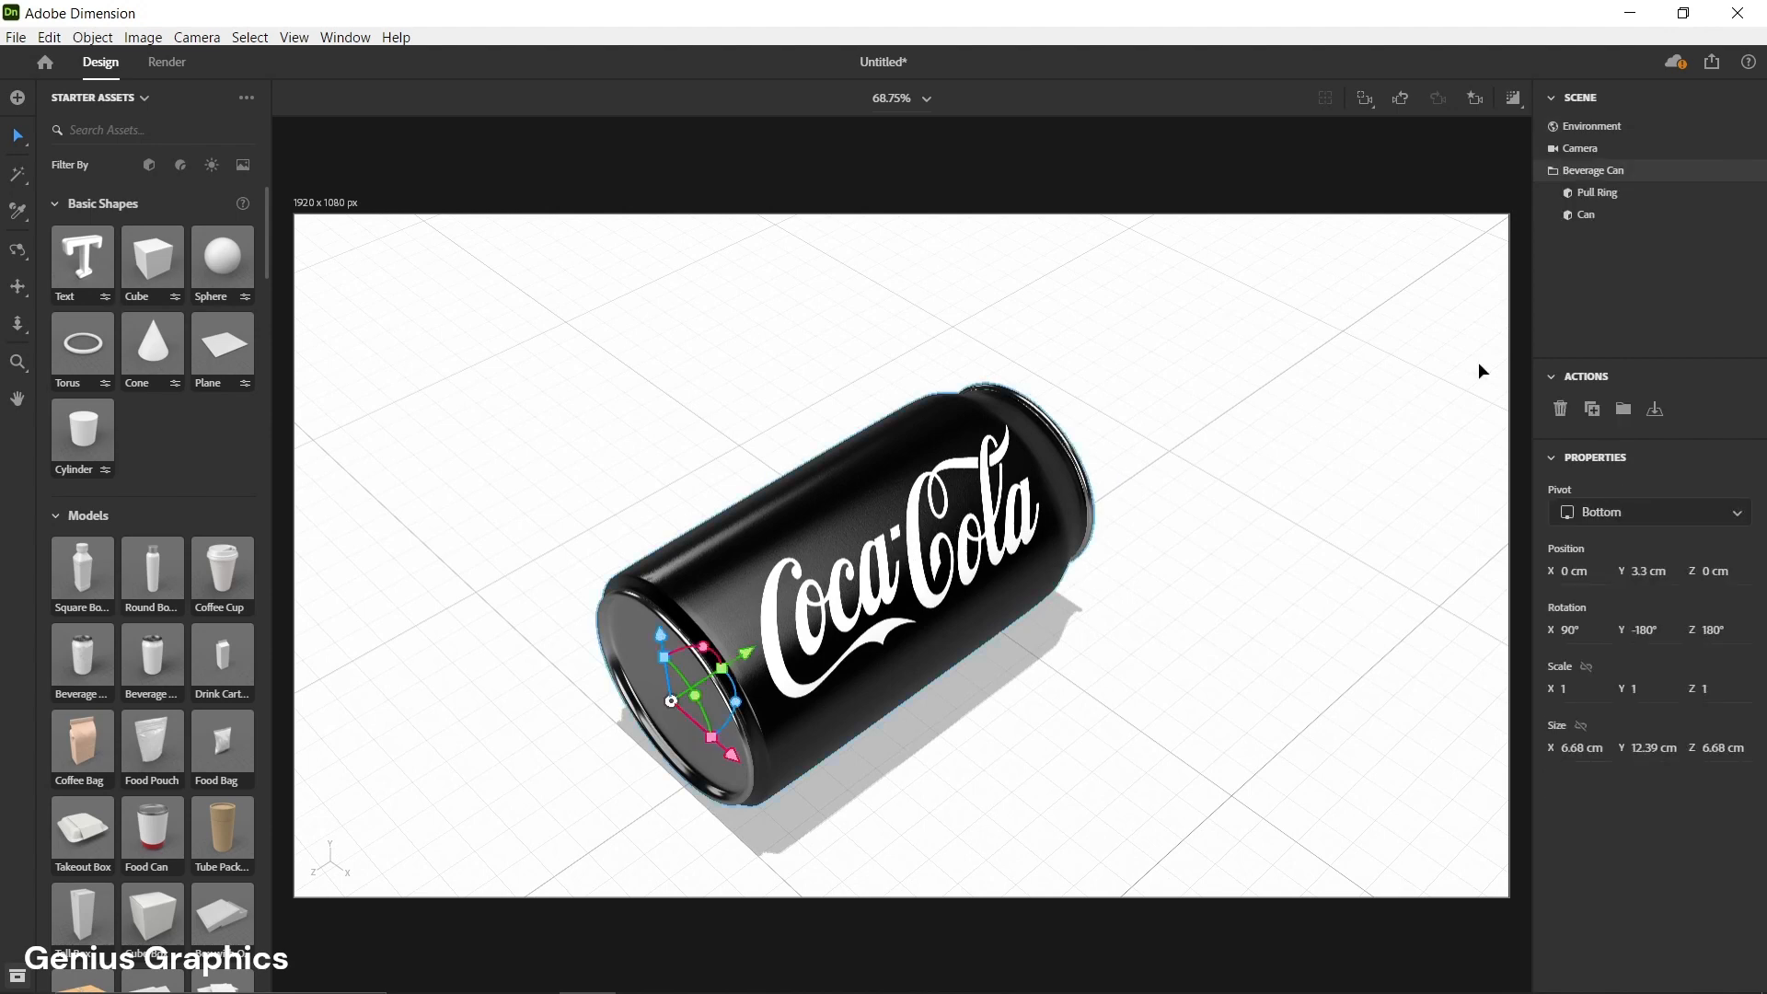
{"action": "double_click", "coordinate": [1567, 217]}
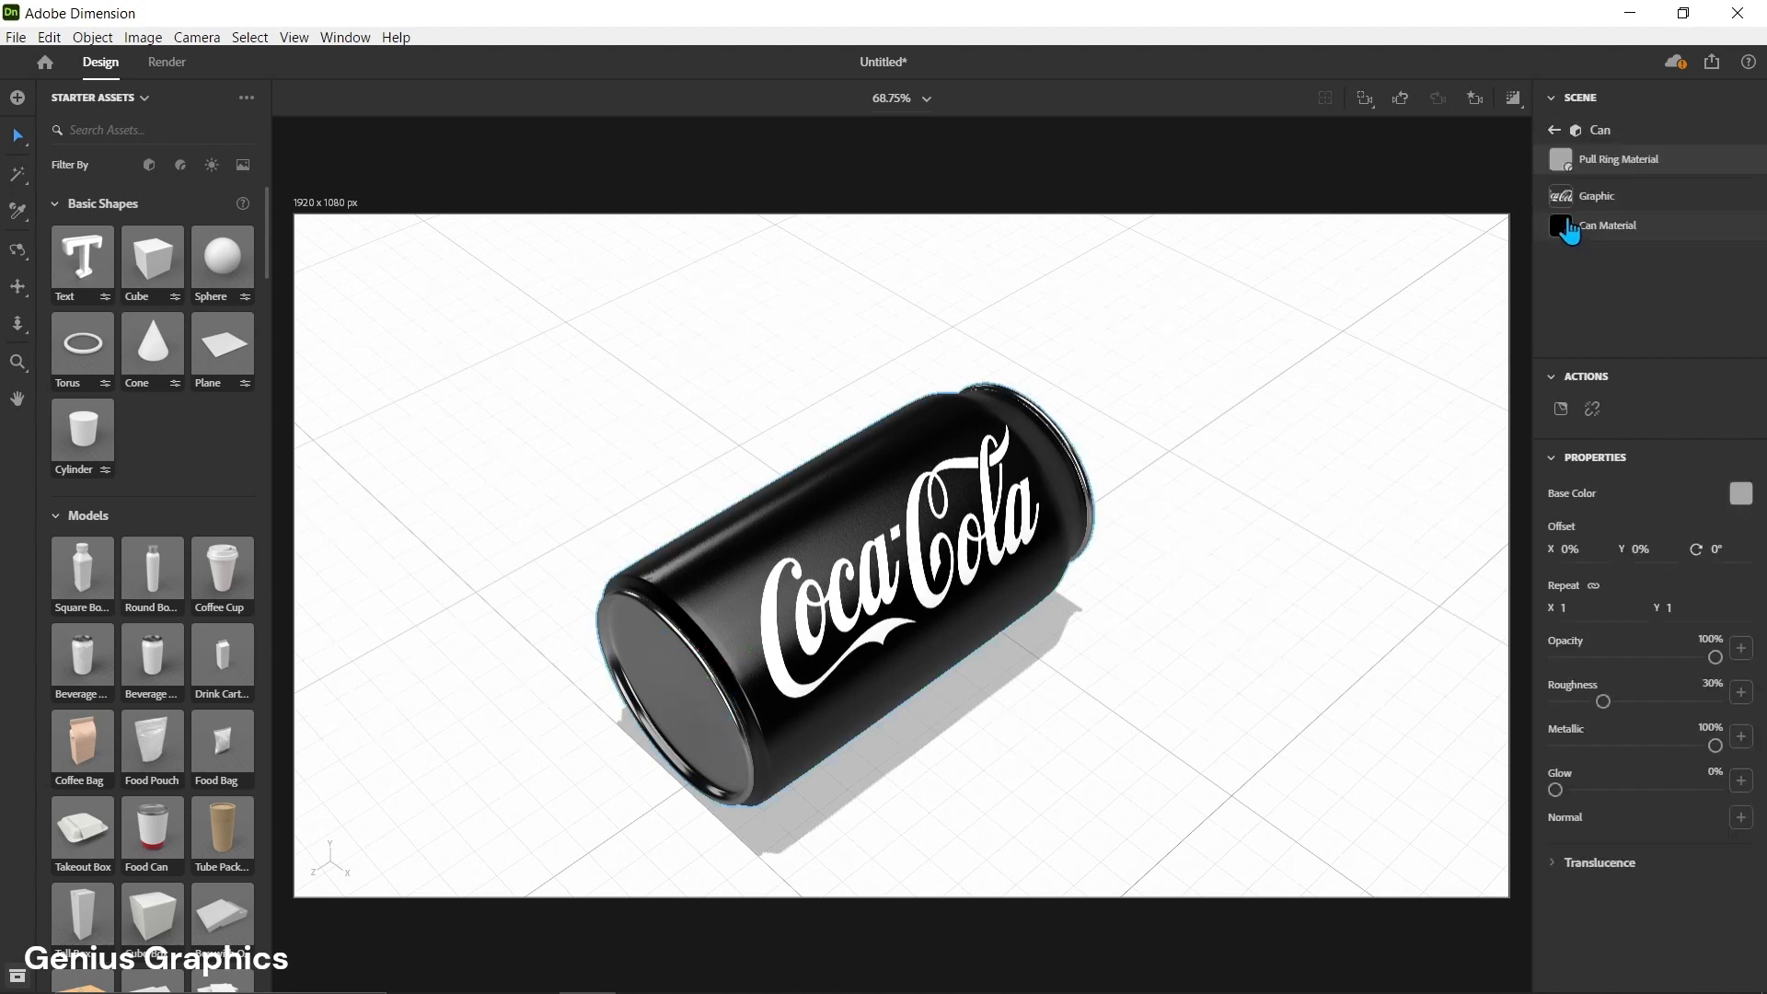
{"action": "left_click", "coordinate": [1567, 197]}
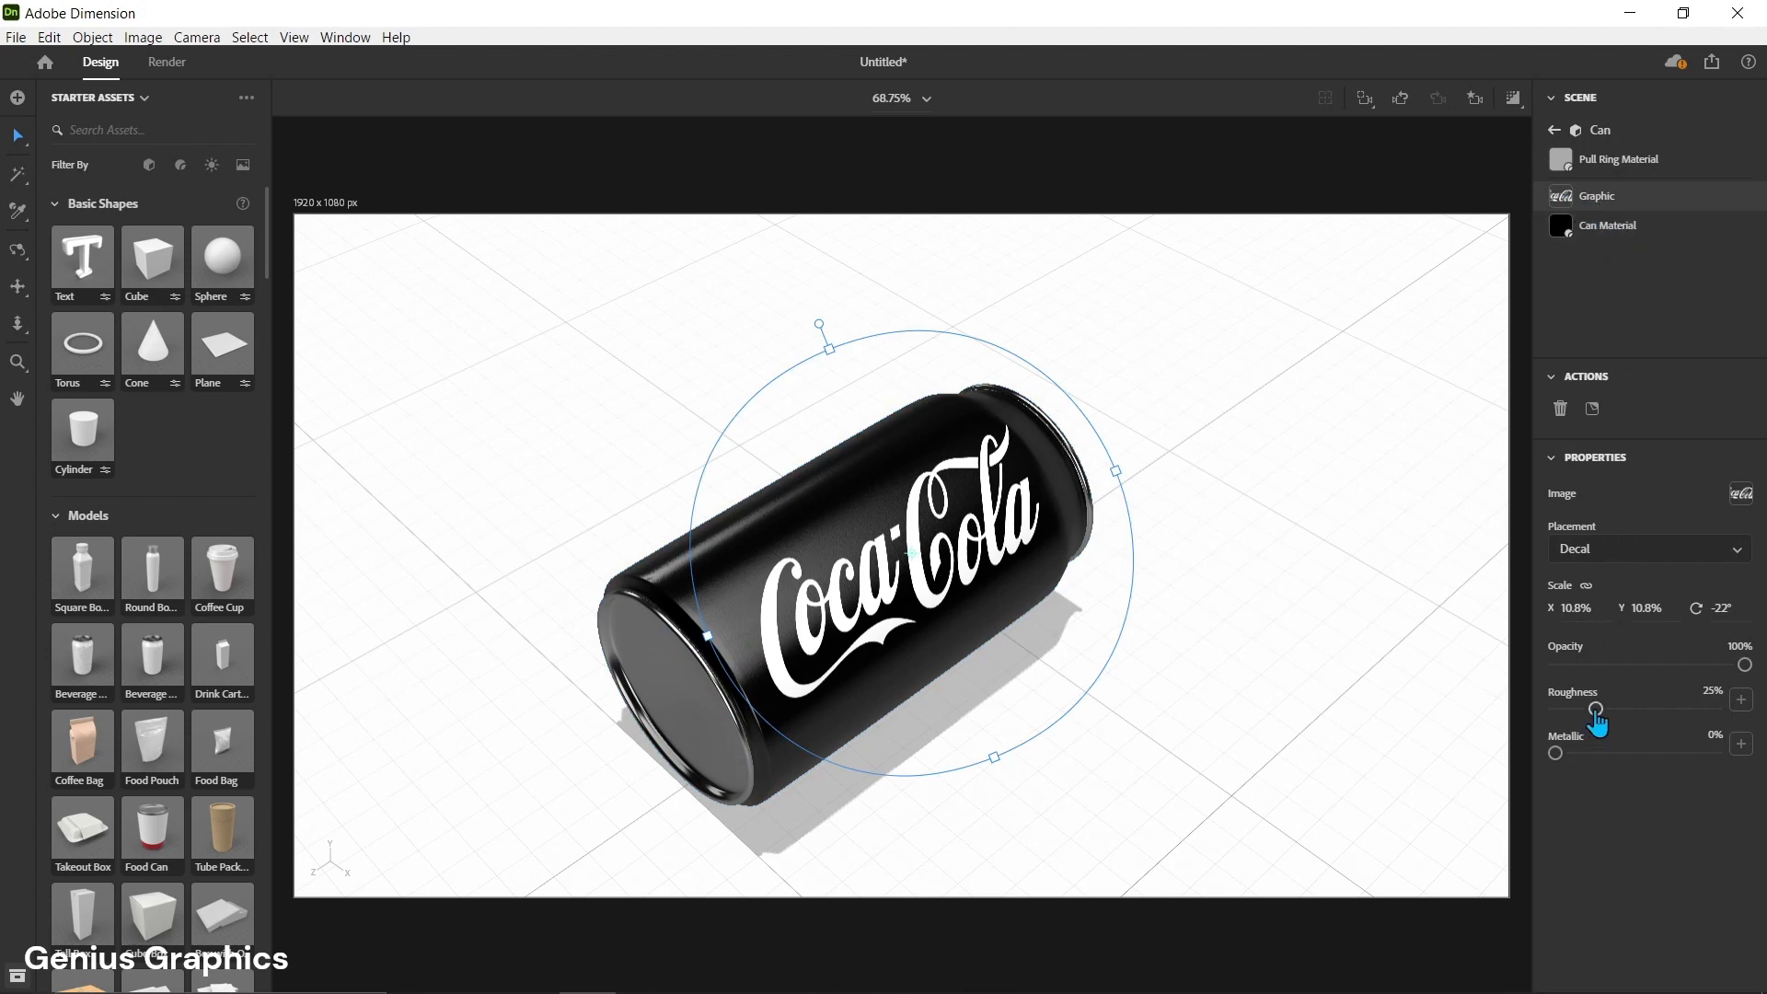
{"action": "left_click_drag", "start_coordinate": [1594, 709], "coordinate": [1589, 710]}
{"action": "left_click_drag", "start_coordinate": [1556, 756], "coordinate": [1631, 776]}
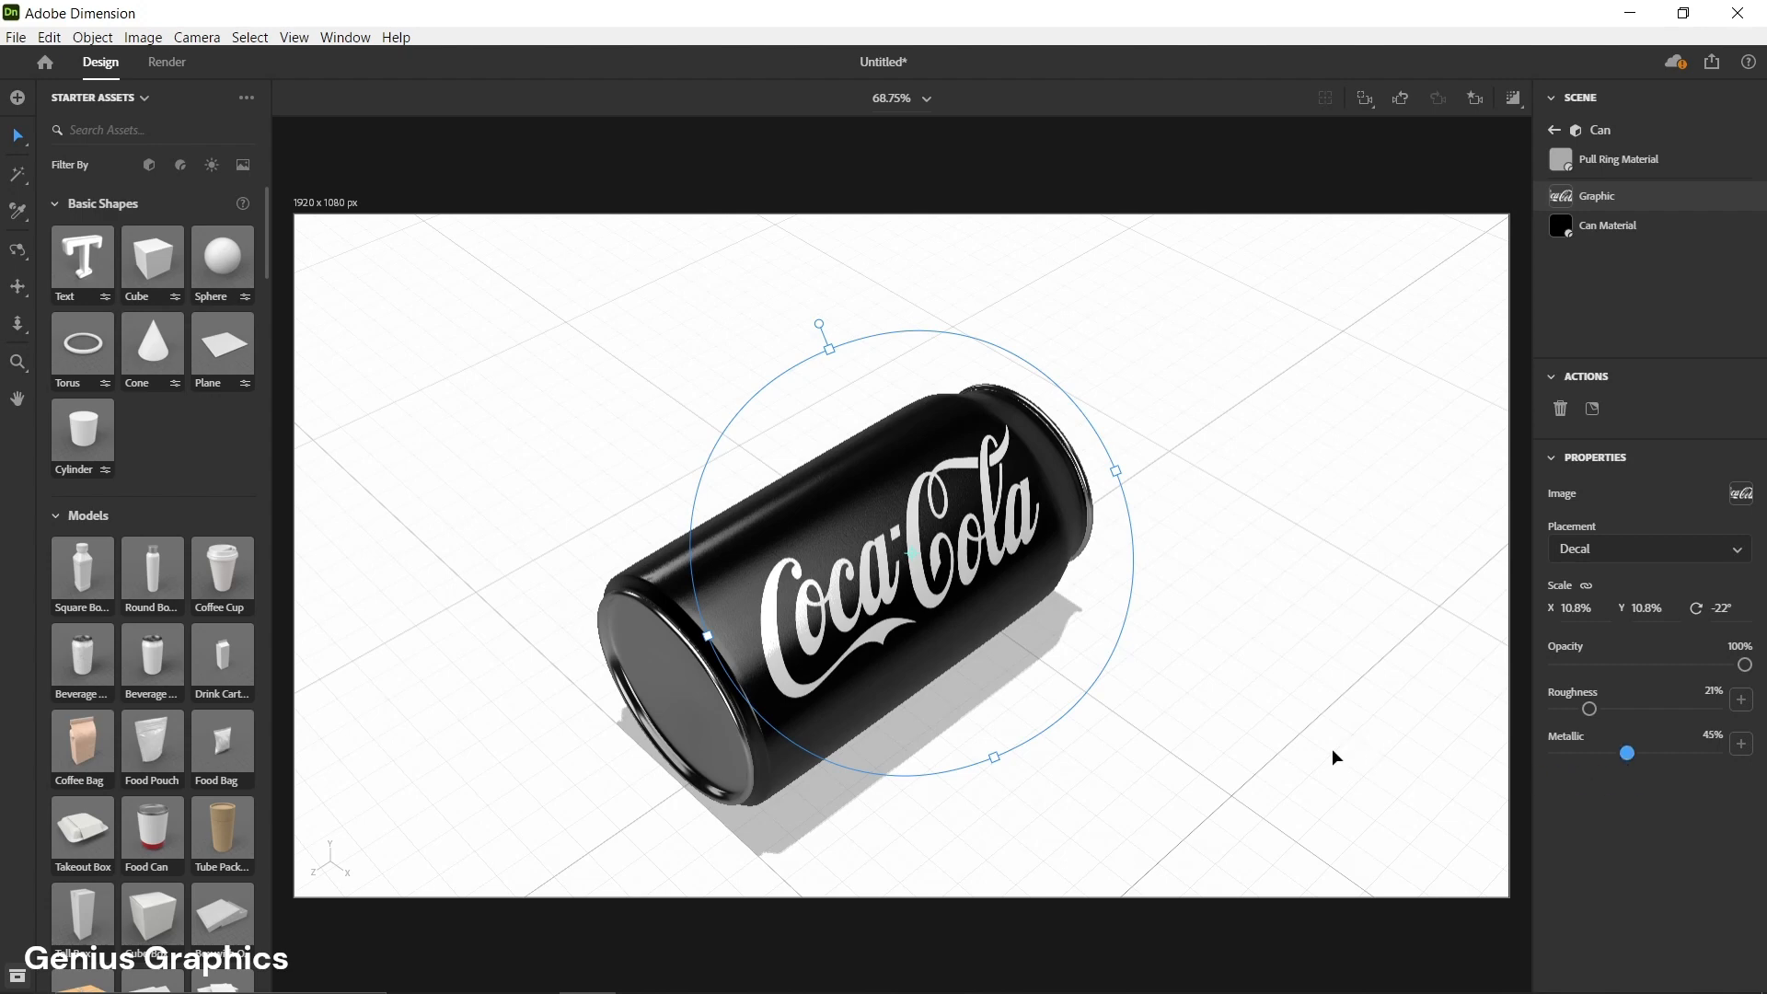
{"action": "middle_click_drag", "start_coordinate": [1329, 749], "coordinate": [1302, 674]}
{"action": "left_click", "coordinate": [1270, 683]}
- Duplicate the beverage can along its length, with the two cans about 13.5 cm apart along Z
{"action": "scroll", "coordinate": [1043, 641], "scroll_direction": "down", "scroll_amount": 3}
{"action": "middle_click_drag", "start_coordinate": [1020, 685], "coordinate": [1002, 714]}
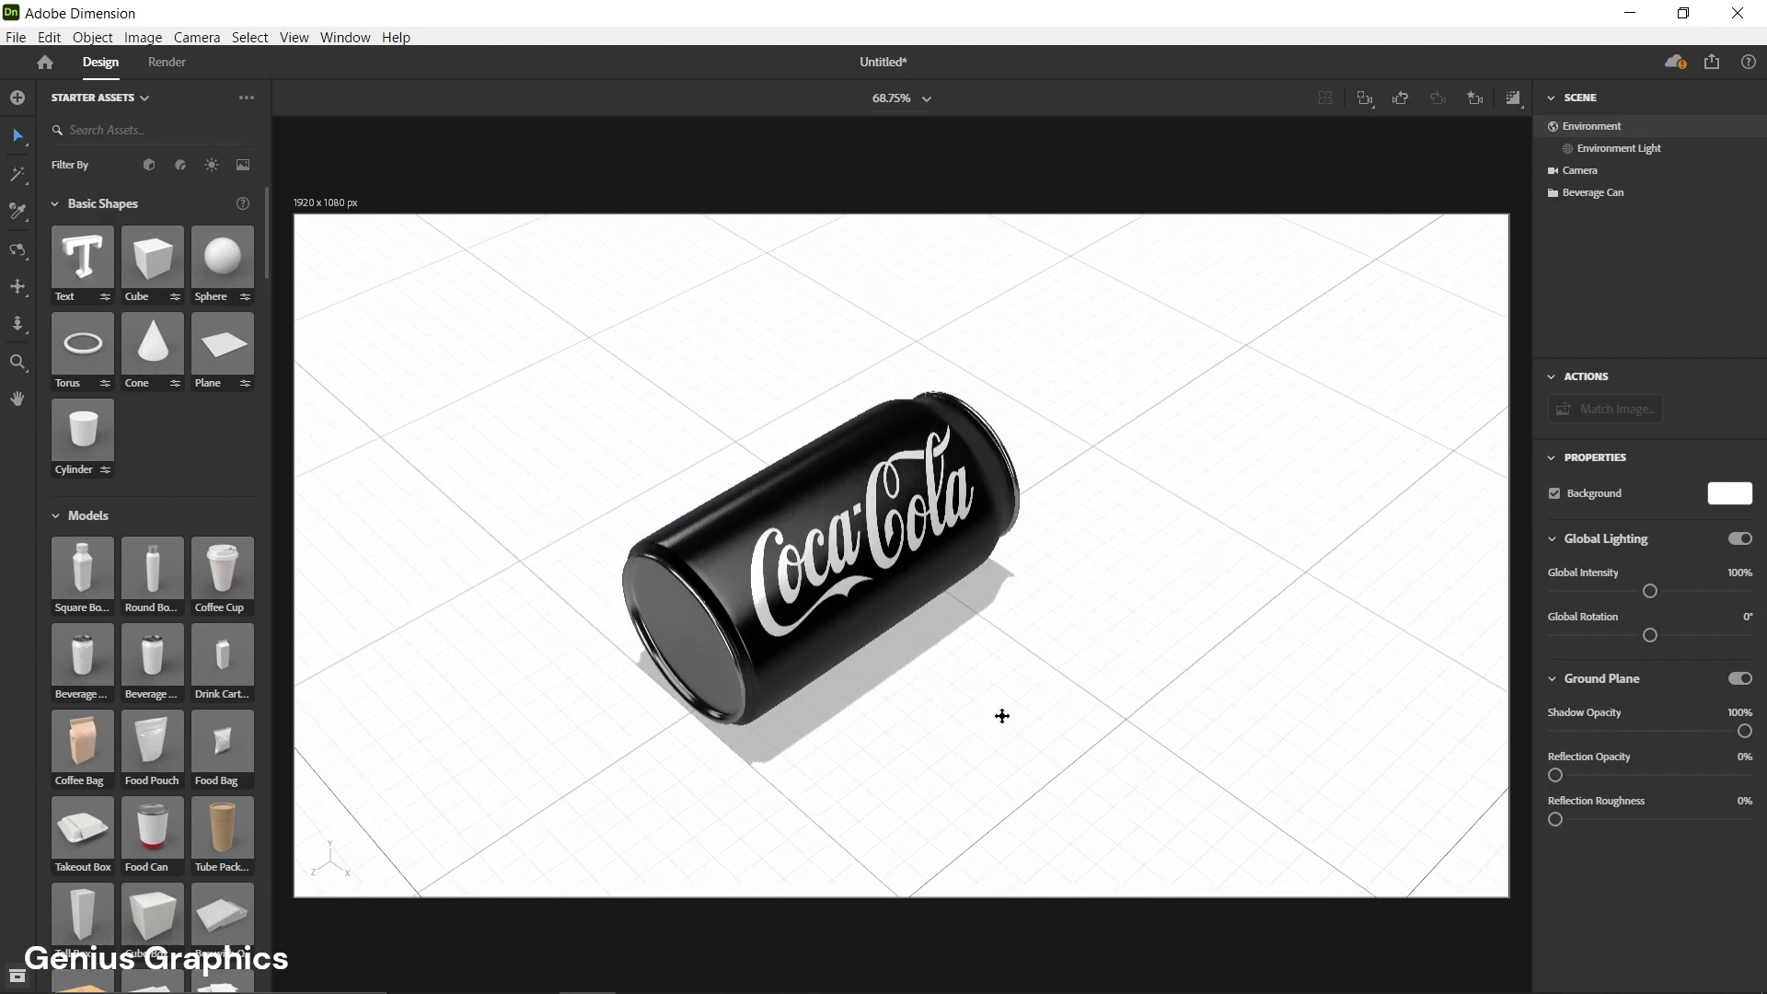
{"action": "right_click_drag", "start_coordinate": [1002, 715], "coordinate": [890, 674]}
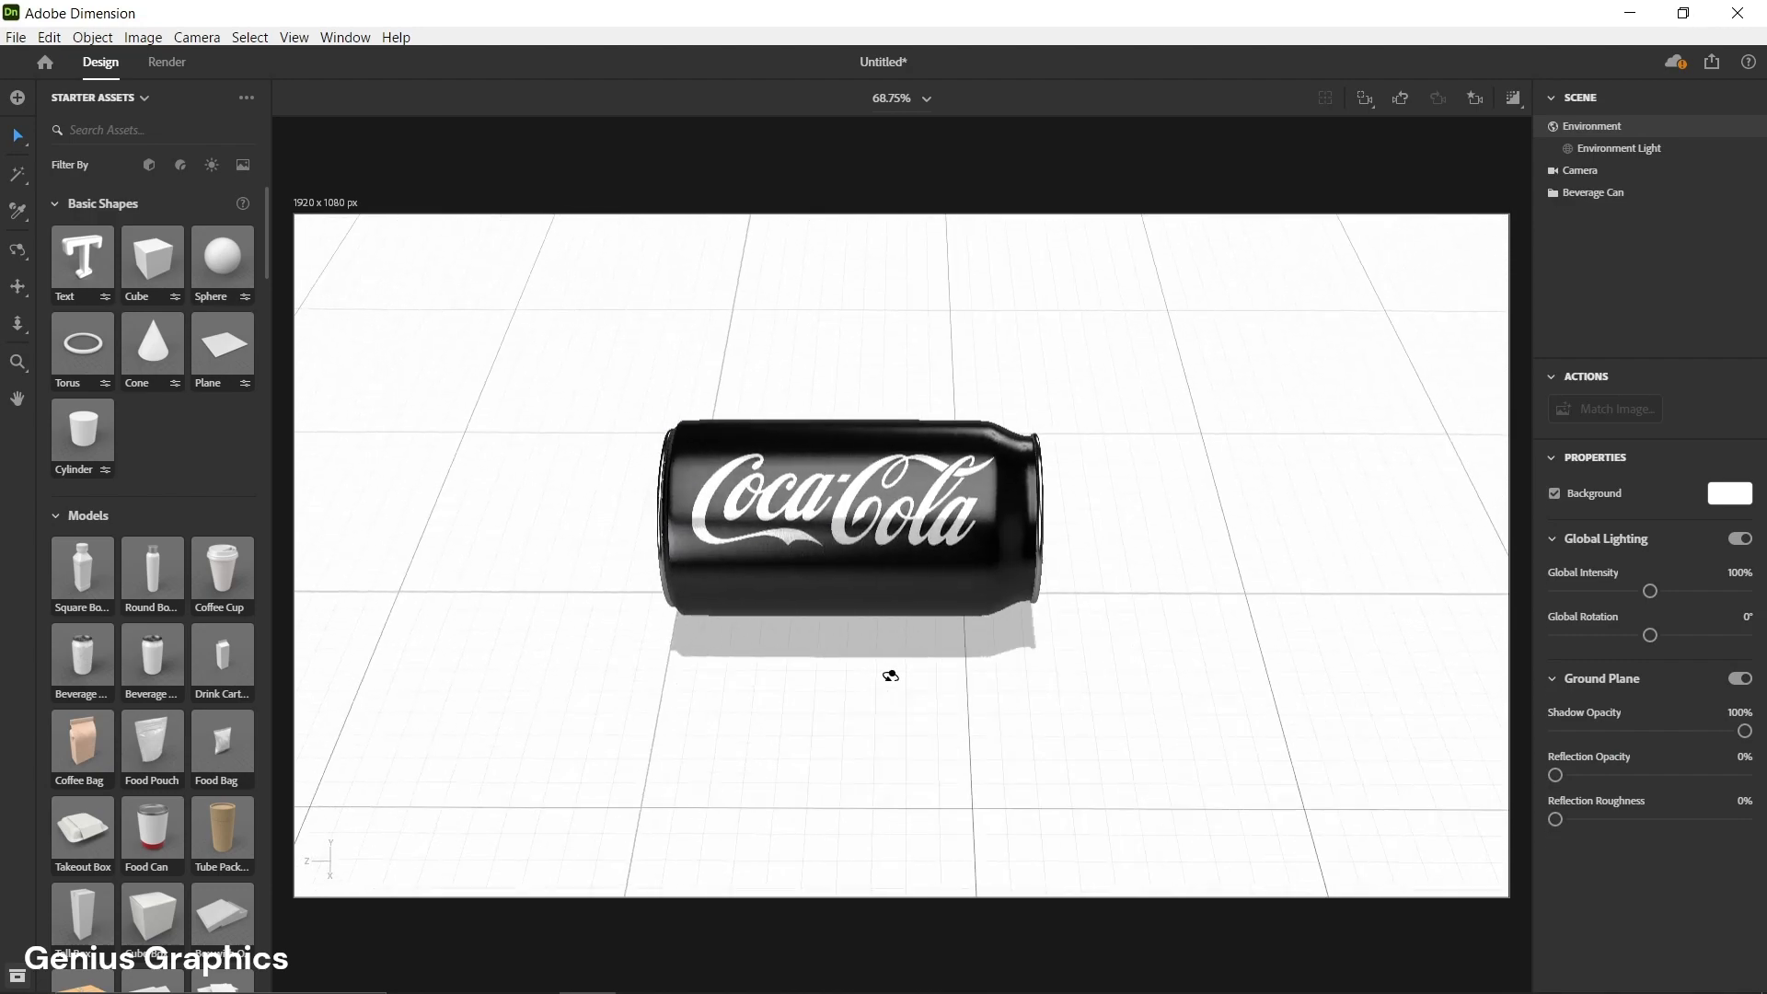
{"action": "left_click", "coordinate": [899, 599]}
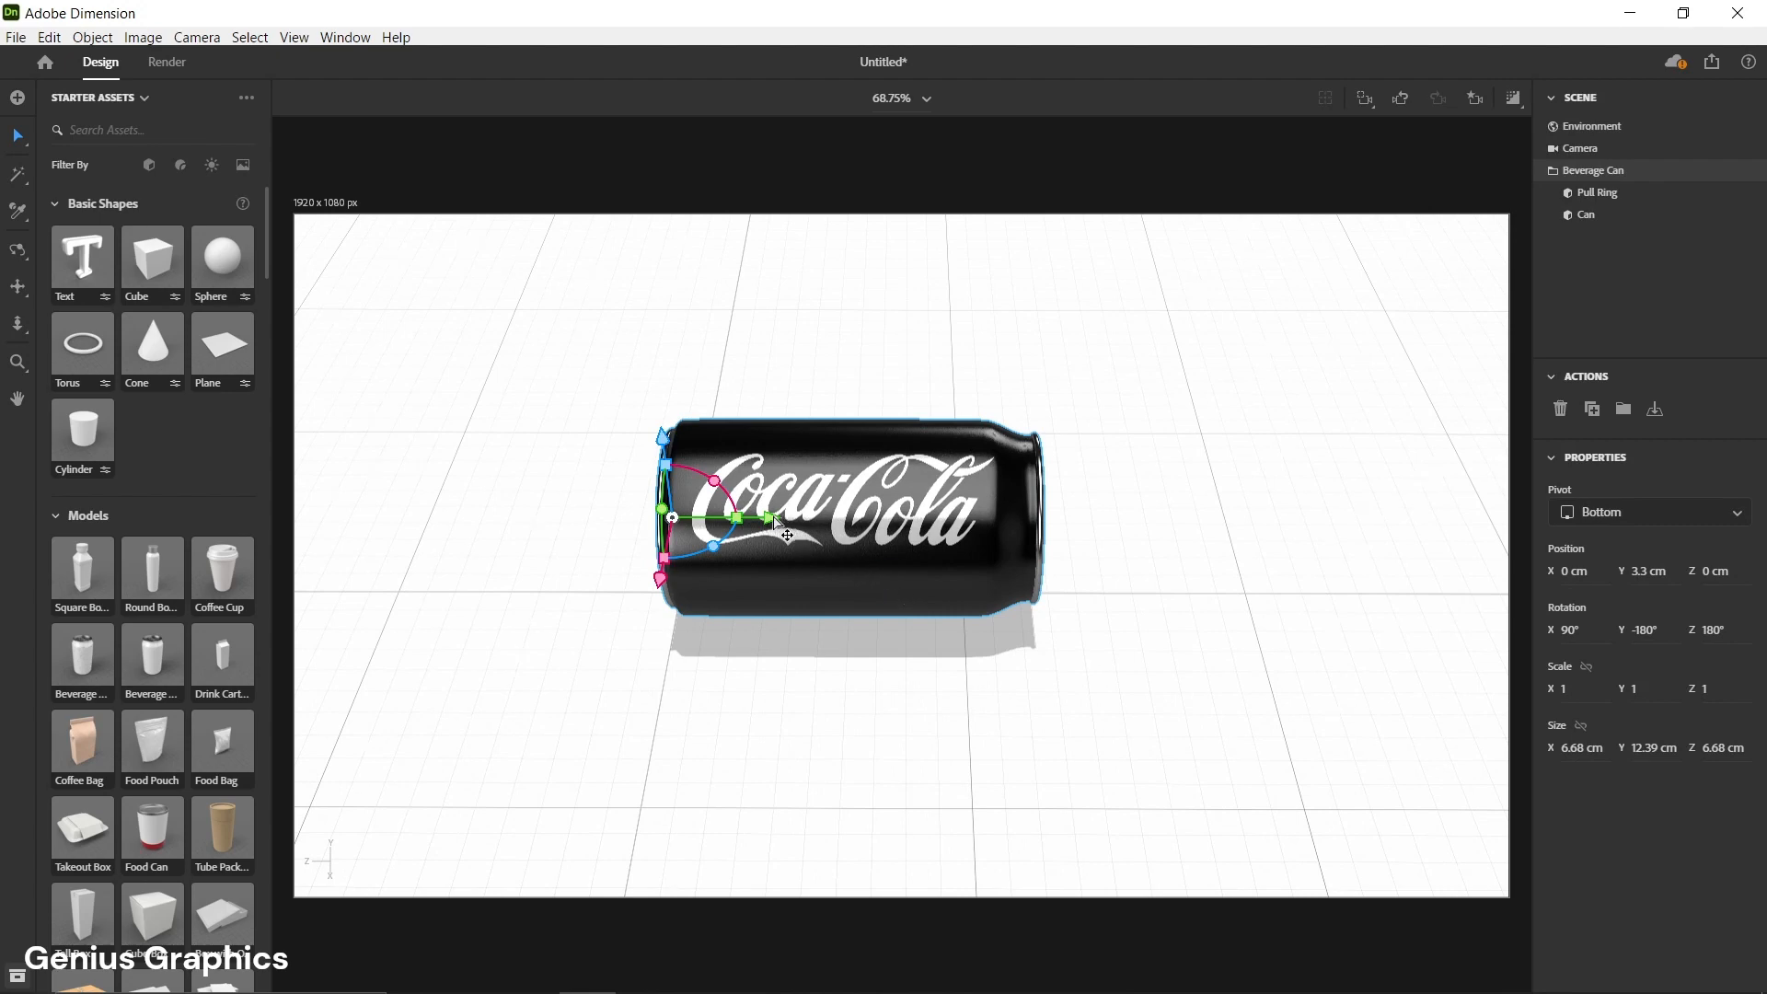
{"action": "left_click_drag", "start_coordinate": [774, 520], "coordinate": [1185, 531], "text": "alt"}
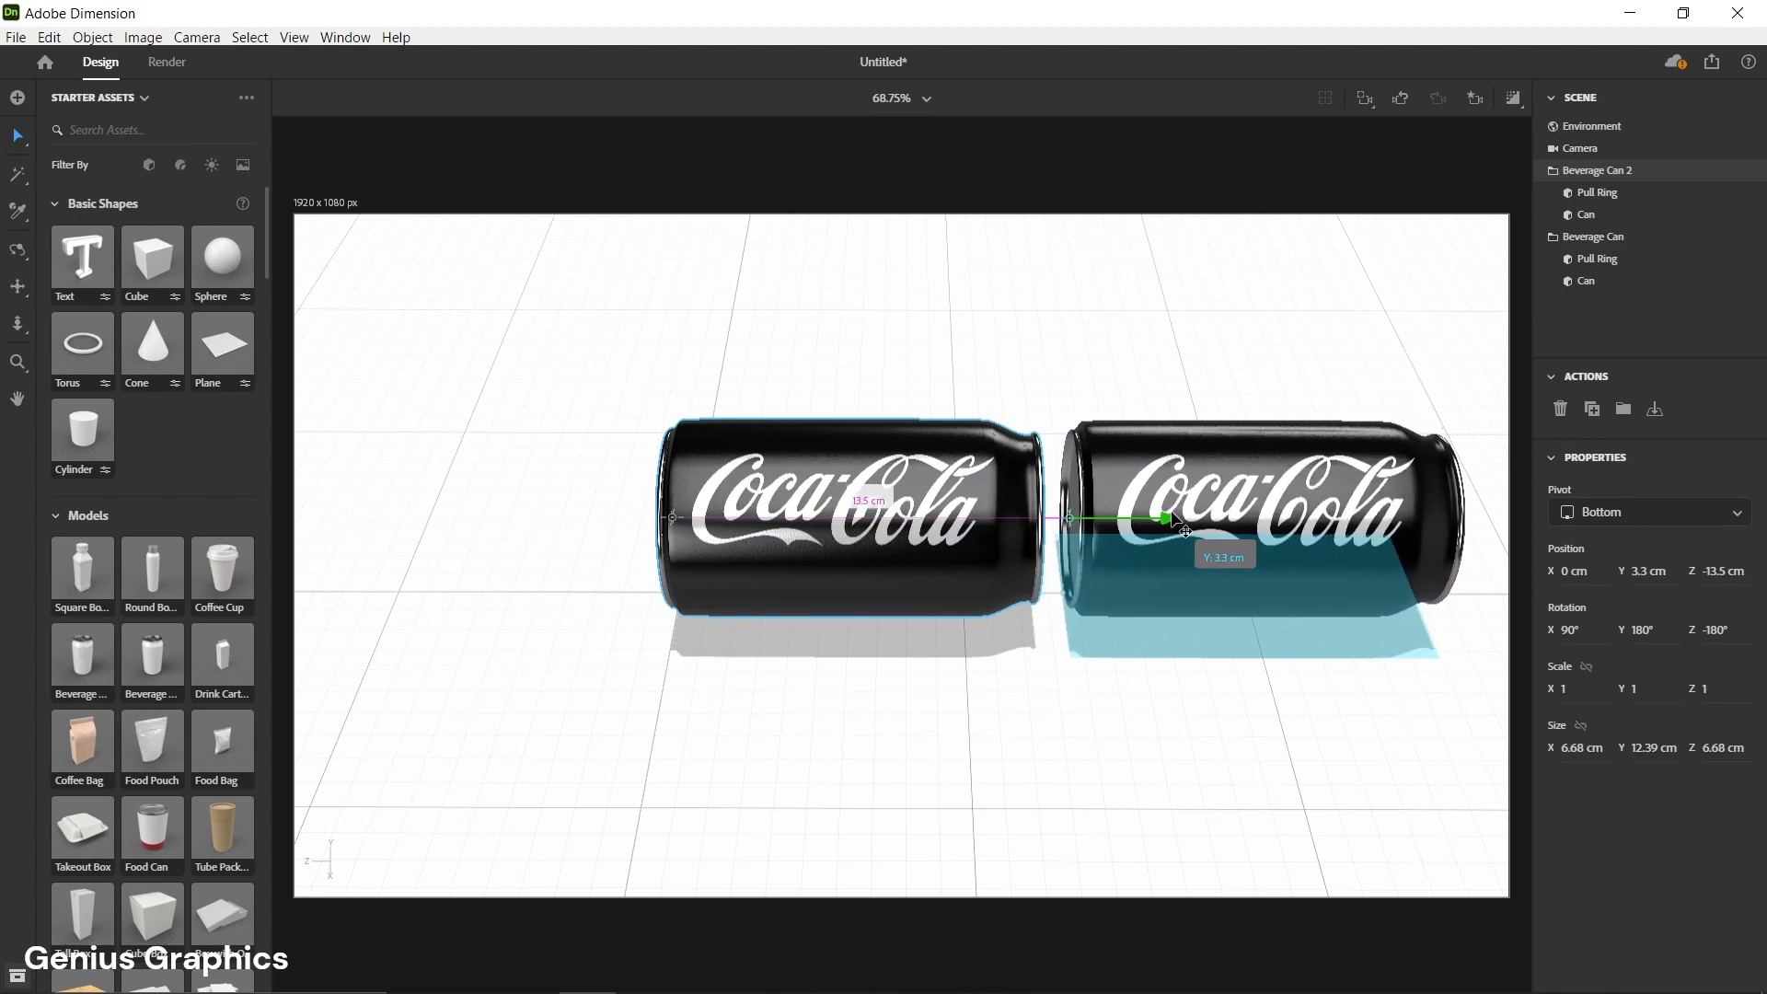
- Move the can at Z -13.5 cm slightly along its length to narrow the gap to the other can
{"action": "middle_click_drag", "start_coordinate": [1142, 620], "coordinate": [1001, 607]}
{"action": "left_click", "coordinate": [1023, 562]}
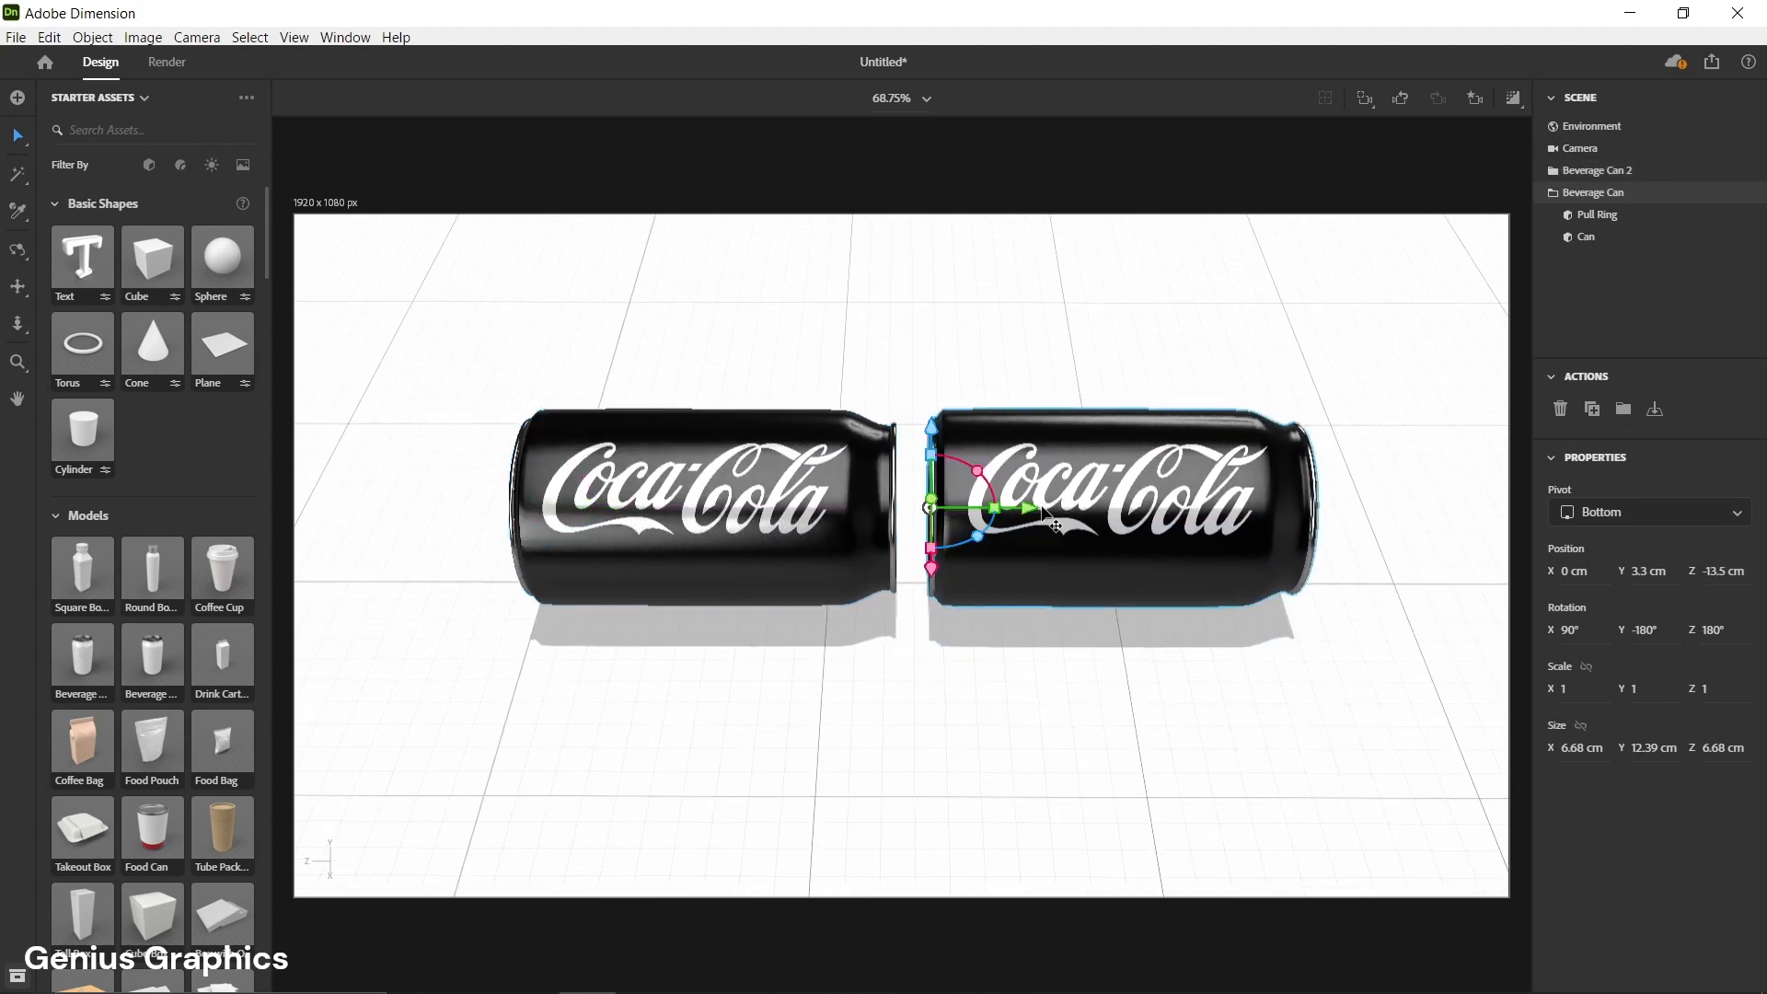
{"action": "left_click_drag", "start_coordinate": [1038, 508], "coordinate": [1026, 508]}
- Duplicate the can at Z 0 cm and move the copy along the row to Z 13.5 cm
{"action": "middle_click_drag", "start_coordinate": [1022, 733], "coordinate": [1086, 734]}
{"action": "left_click", "coordinate": [908, 519]}
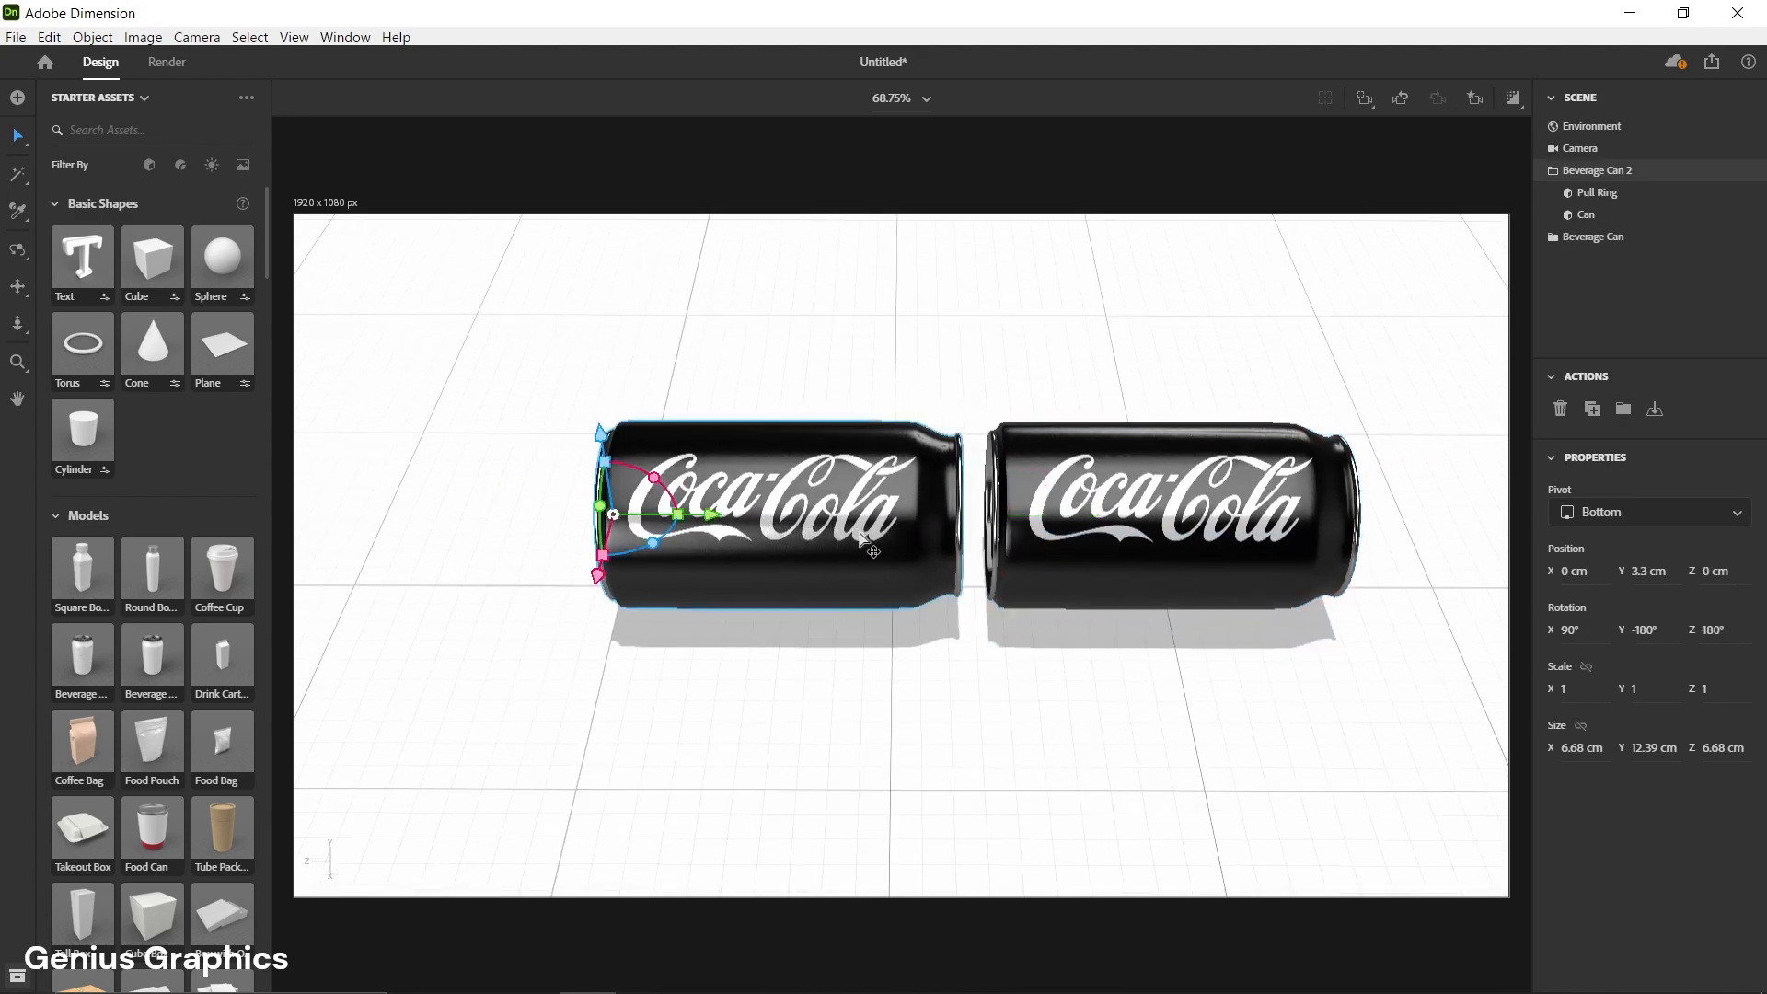
{"action": "key", "text": "ctrl+d"}
{"action": "middle_click_drag", "start_coordinate": [573, 603], "coordinate": [871, 615]}
{"action": "left_click_drag", "start_coordinate": [1003, 528], "coordinate": [622, 569]}
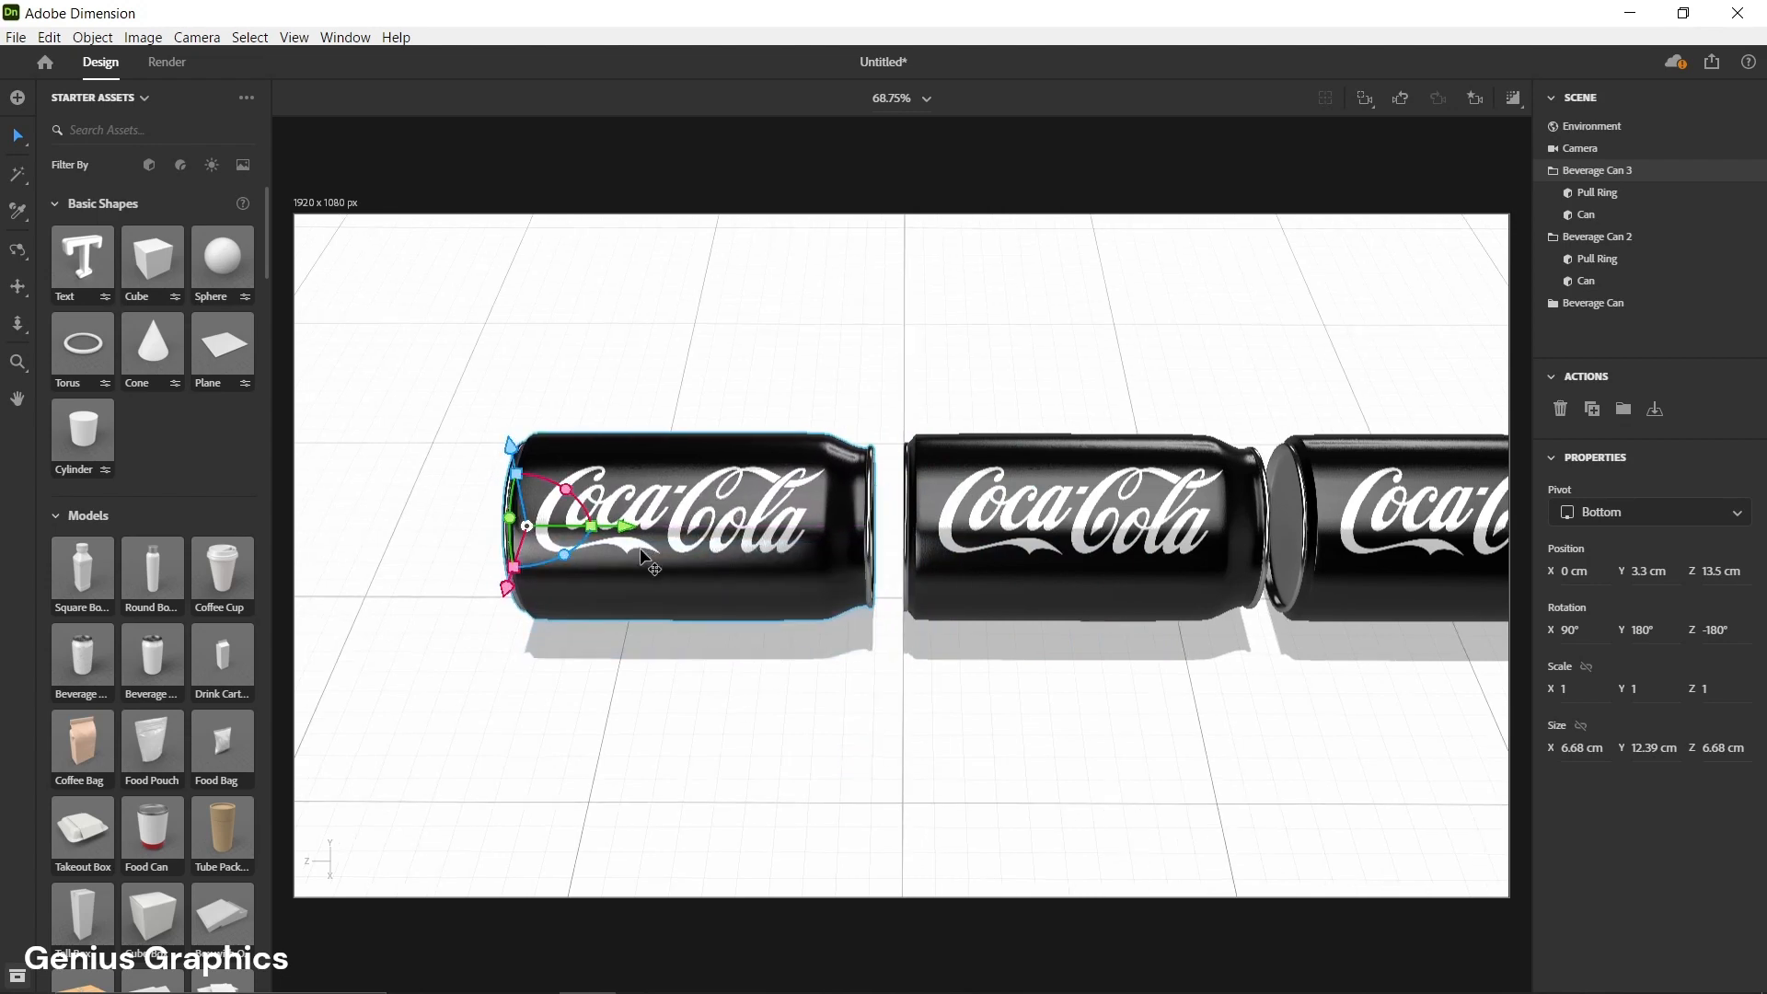
- Duplicate the end can again and place the copy at Z 26.9 cm as the fourth can in the row
{"action": "key", "text": "ctrl+d"}
{"action": "middle_click_drag", "start_coordinate": [644, 557], "coordinate": [1003, 565]}
{"action": "left_click_drag", "start_coordinate": [1154, 537], "coordinate": [395, 543]}
{"action": "middle_click_drag", "start_coordinate": [659, 655], "coordinate": [887, 663]}
{"action": "left_click_drag", "start_coordinate": [811, 546], "coordinate": [820, 546]}
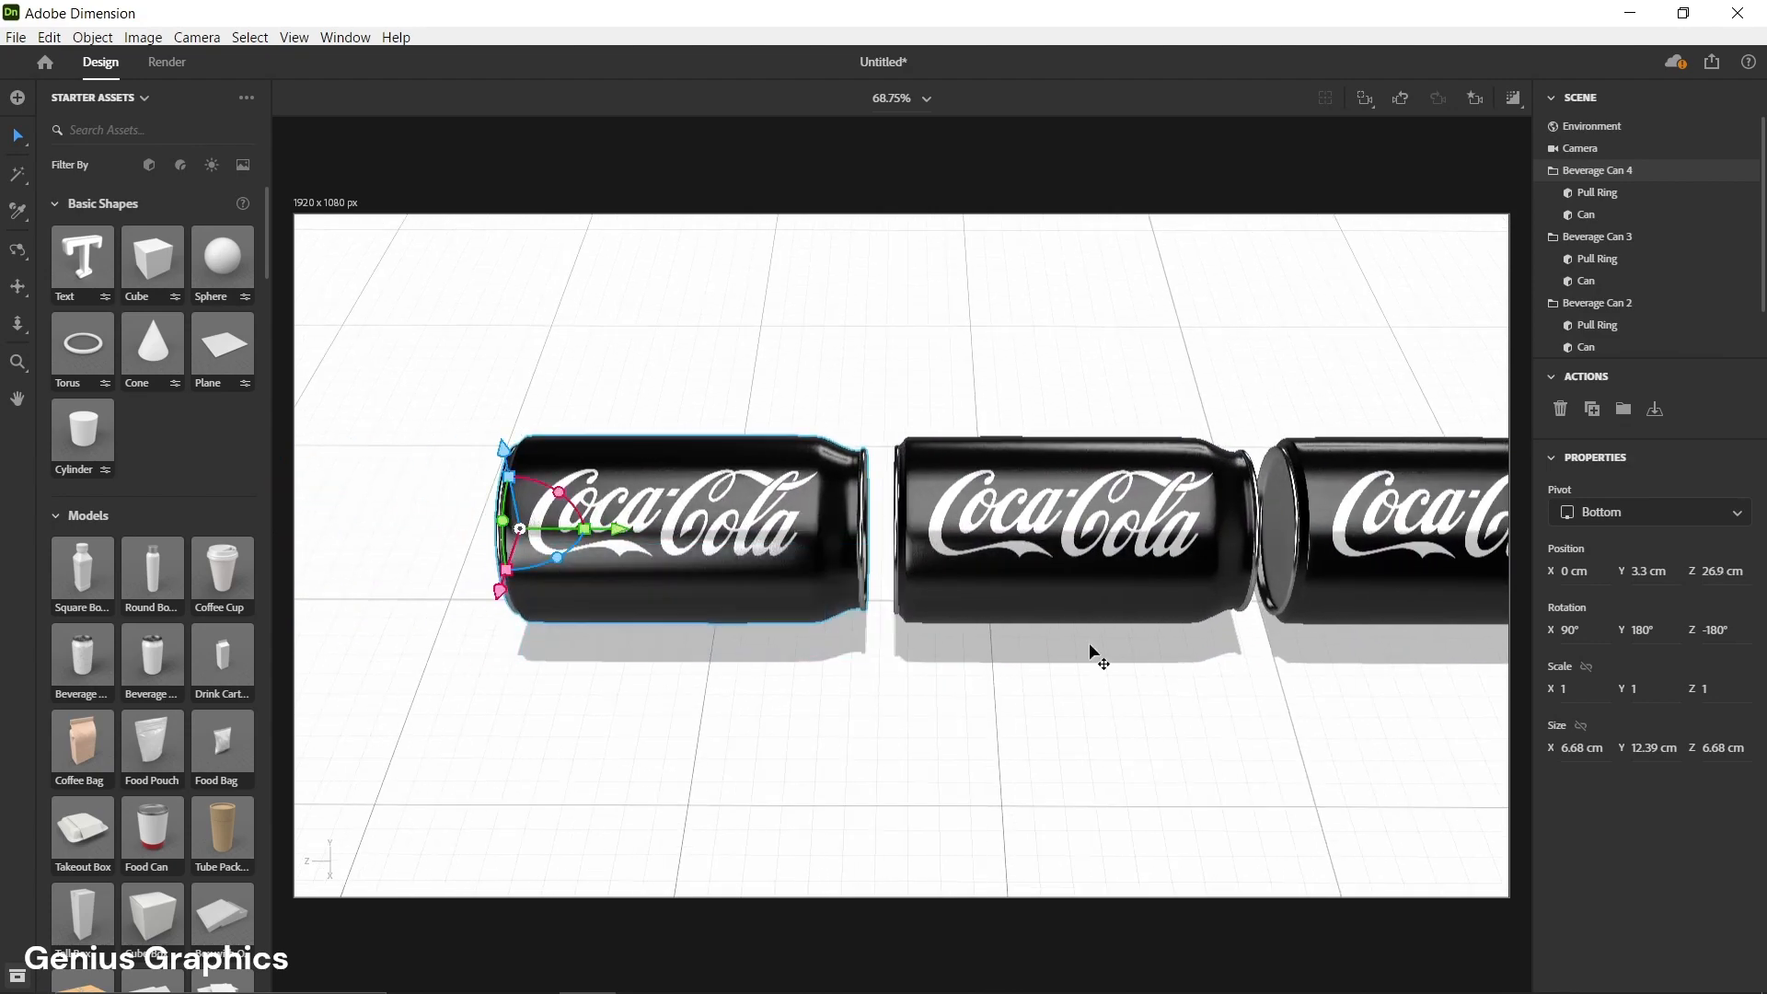
- Select all four cans in the row and group them
{"action": "right_click_drag", "start_coordinate": [1089, 642], "coordinate": [1254, 675]}
{"action": "middle_click_drag", "start_coordinate": [1255, 675], "coordinate": [937, 561]}
{"action": "scroll", "coordinate": [937, 561], "scroll_direction": "down", "scroll_amount": 8}
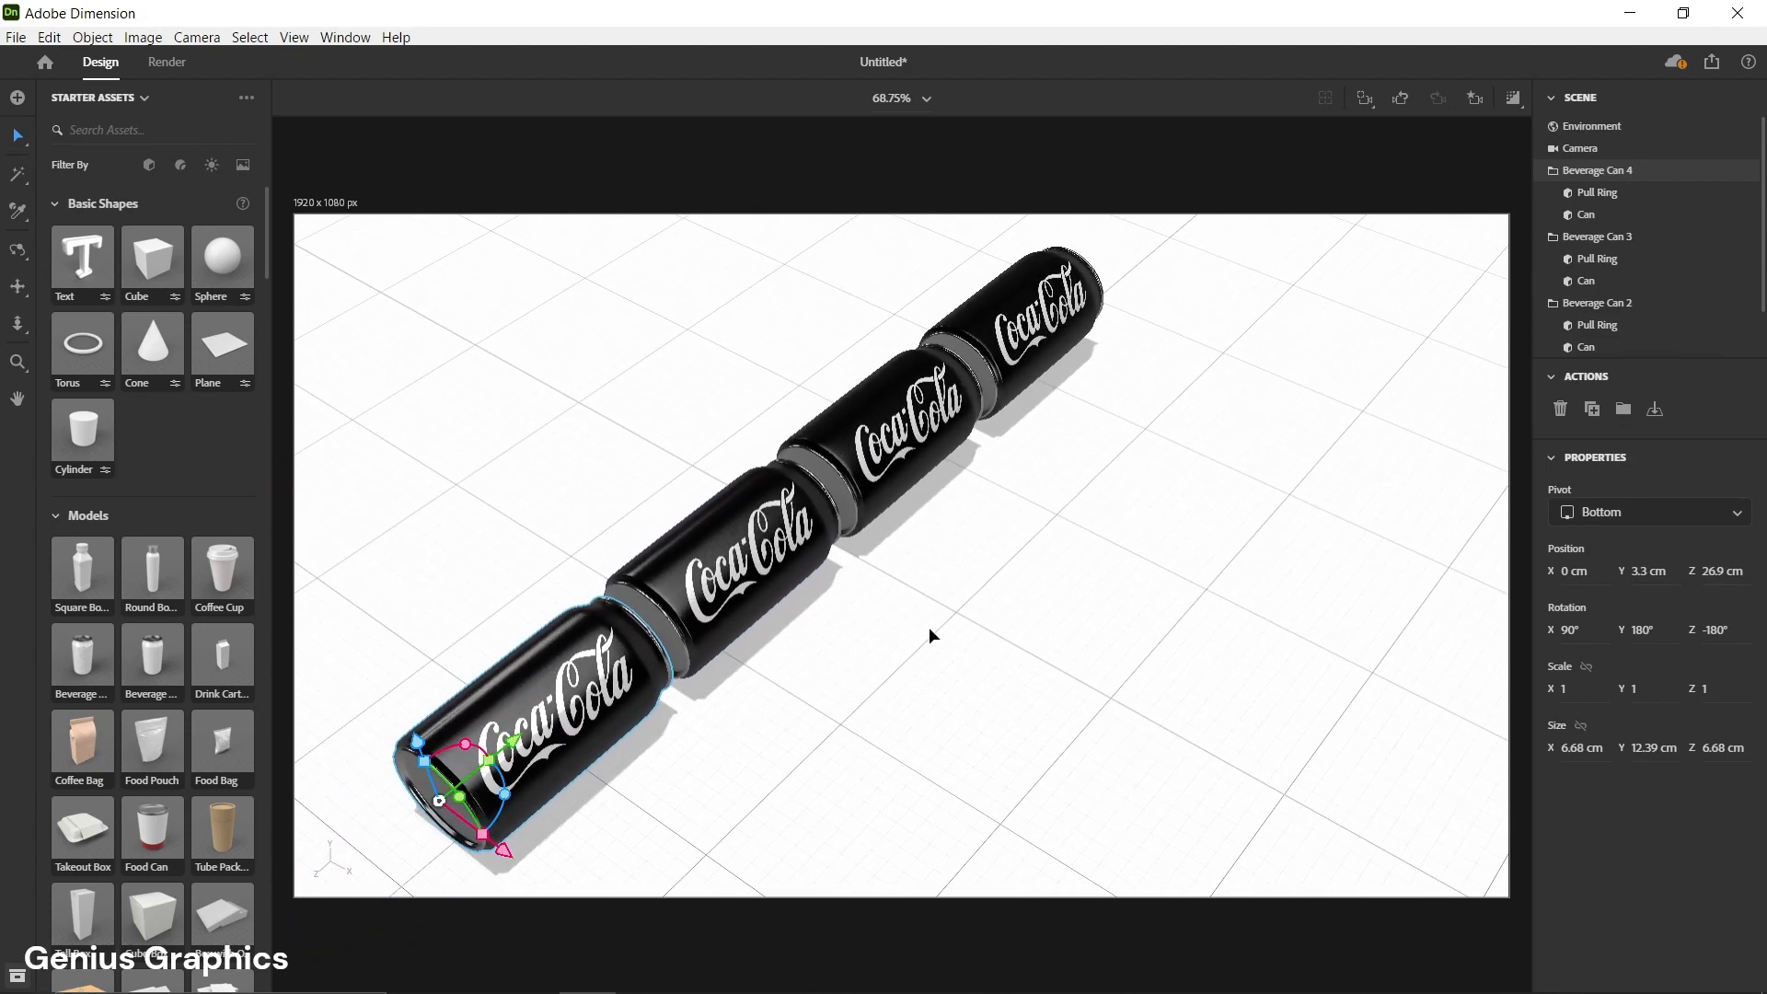
{"action": "right_click_drag", "start_coordinate": [1092, 522], "coordinate": [554, 285]}
{"action": "left_click", "coordinate": [554, 285]}
{"action": "left_click_drag", "start_coordinate": [438, 260], "coordinate": [1137, 843]}
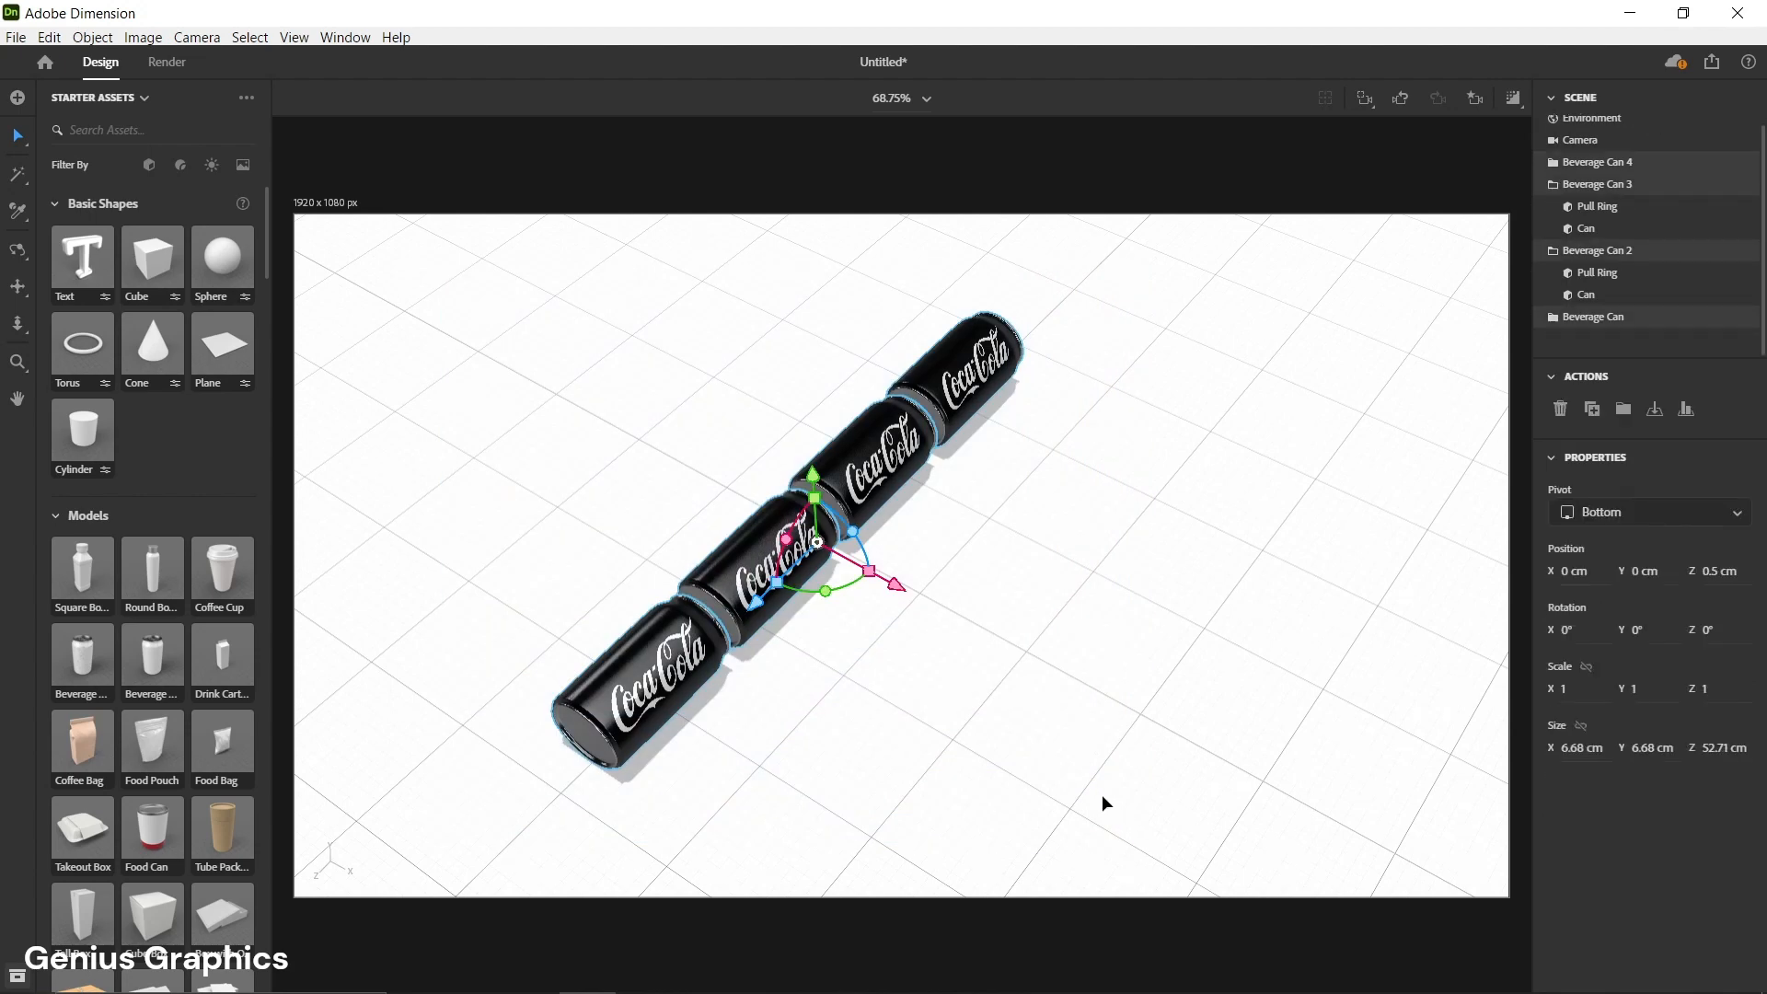
{"action": "key", "text": "ctrl+g"}
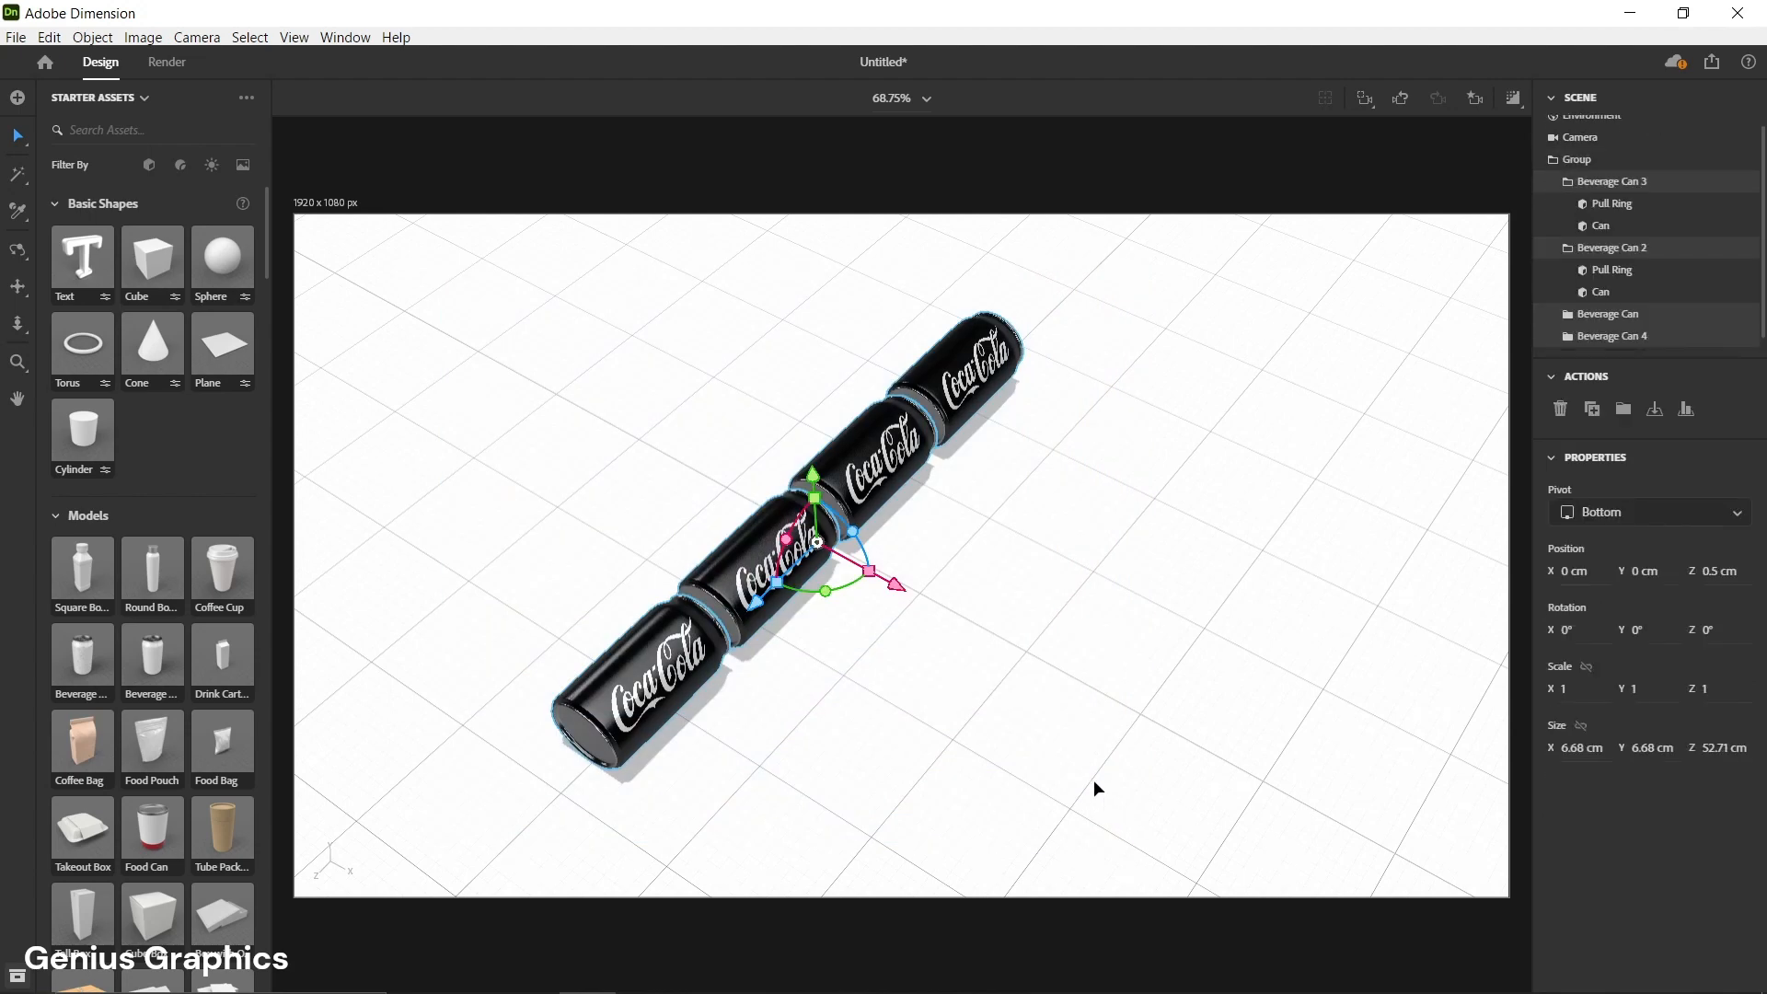
- Distribute the four cans evenly along the Z axis using Align and Distribute
{"action": "left_click", "coordinate": [1689, 415]}
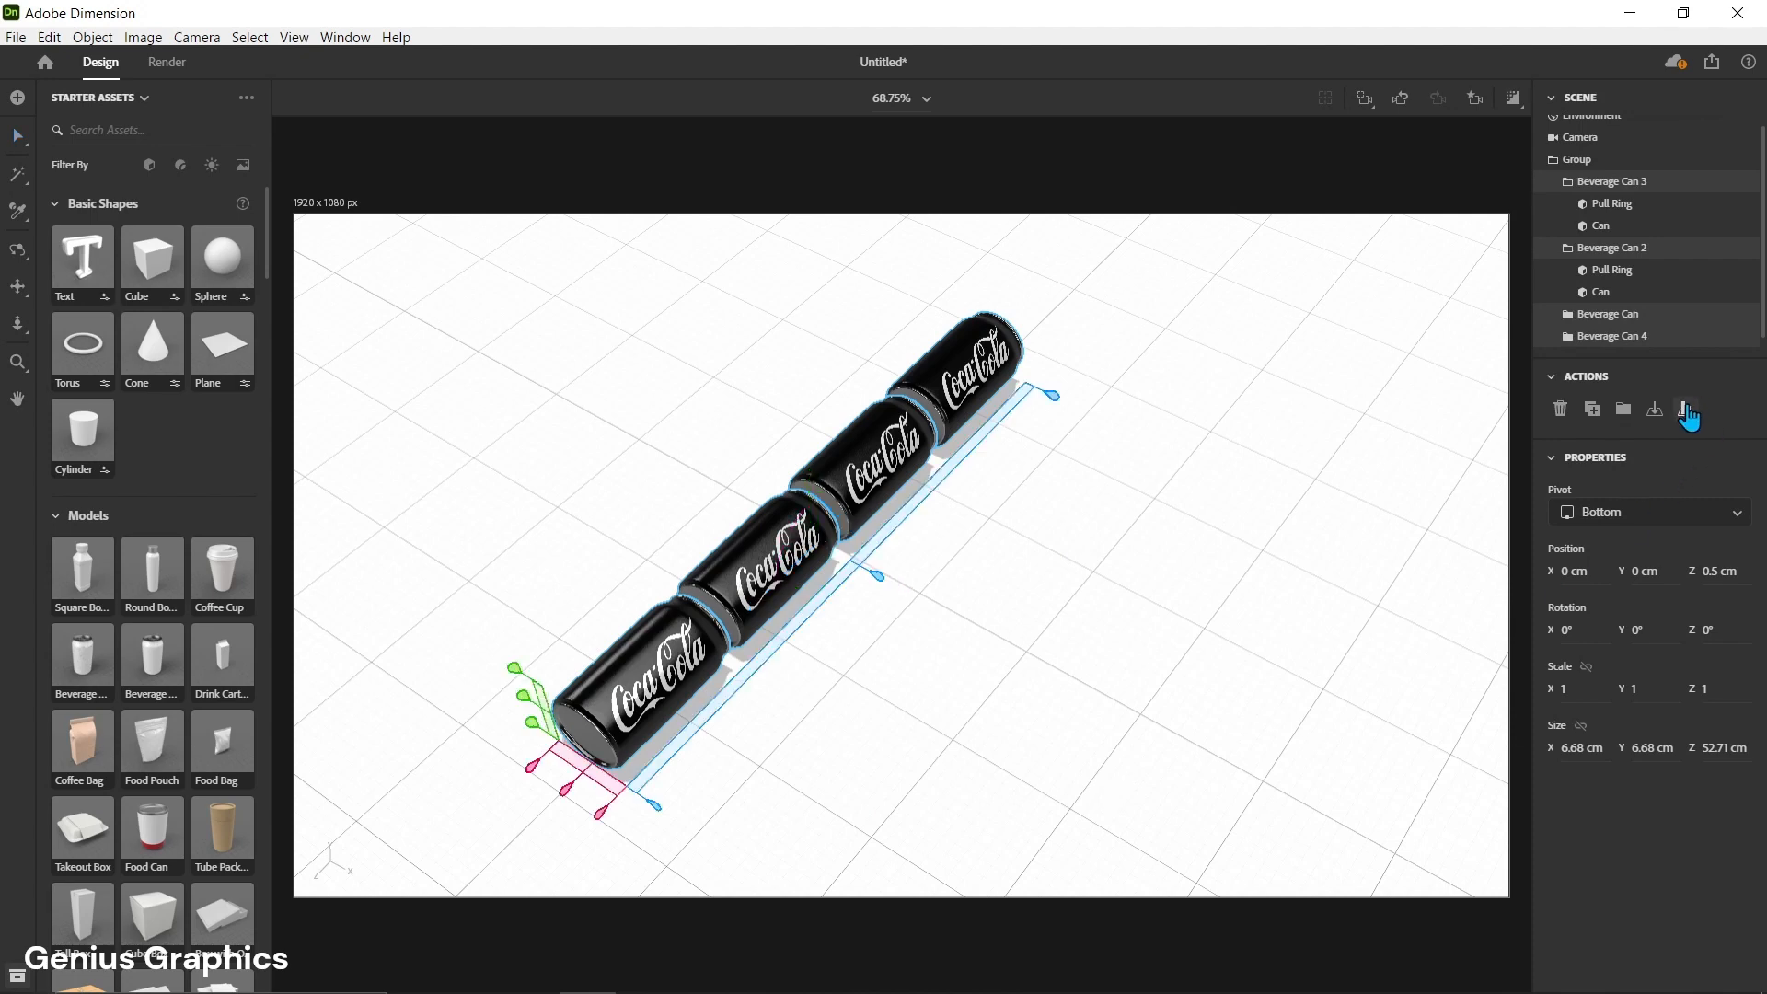
{"action": "left_click", "coordinate": [818, 607]}
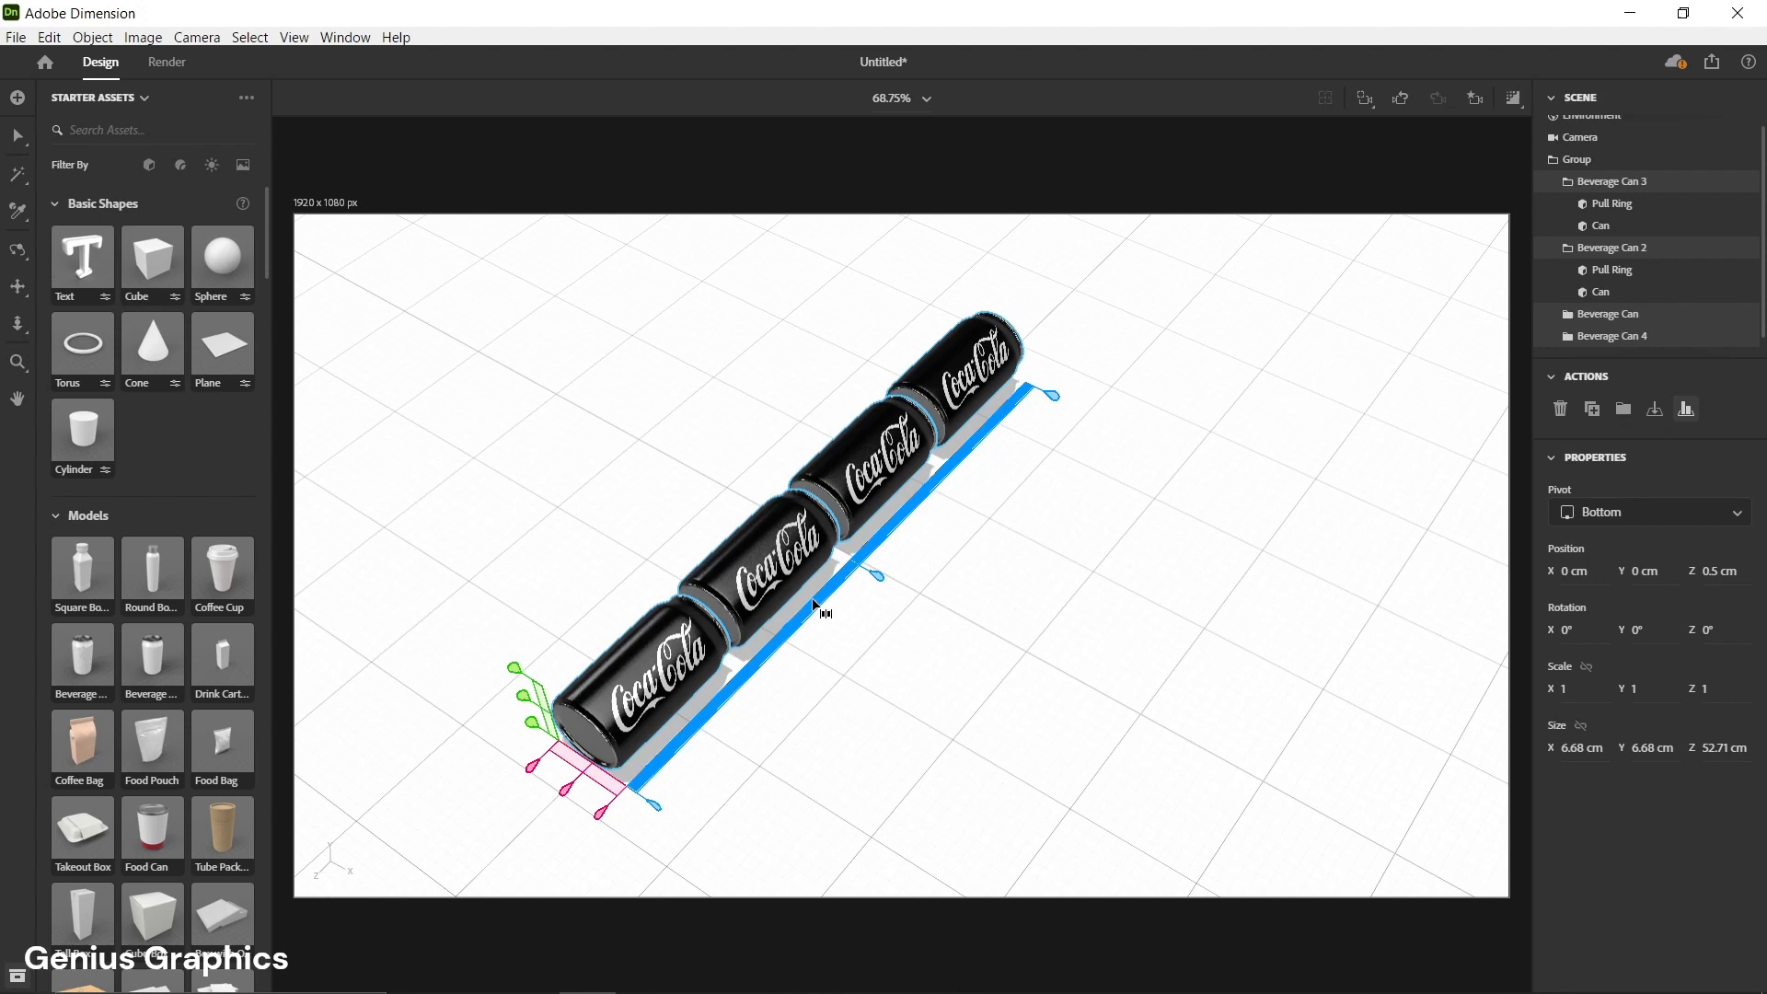
{"action": "left_click", "coordinate": [898, 622]}
{"action": "scroll", "coordinate": [845, 549], "scroll_direction": "up", "scroll_amount": 3}
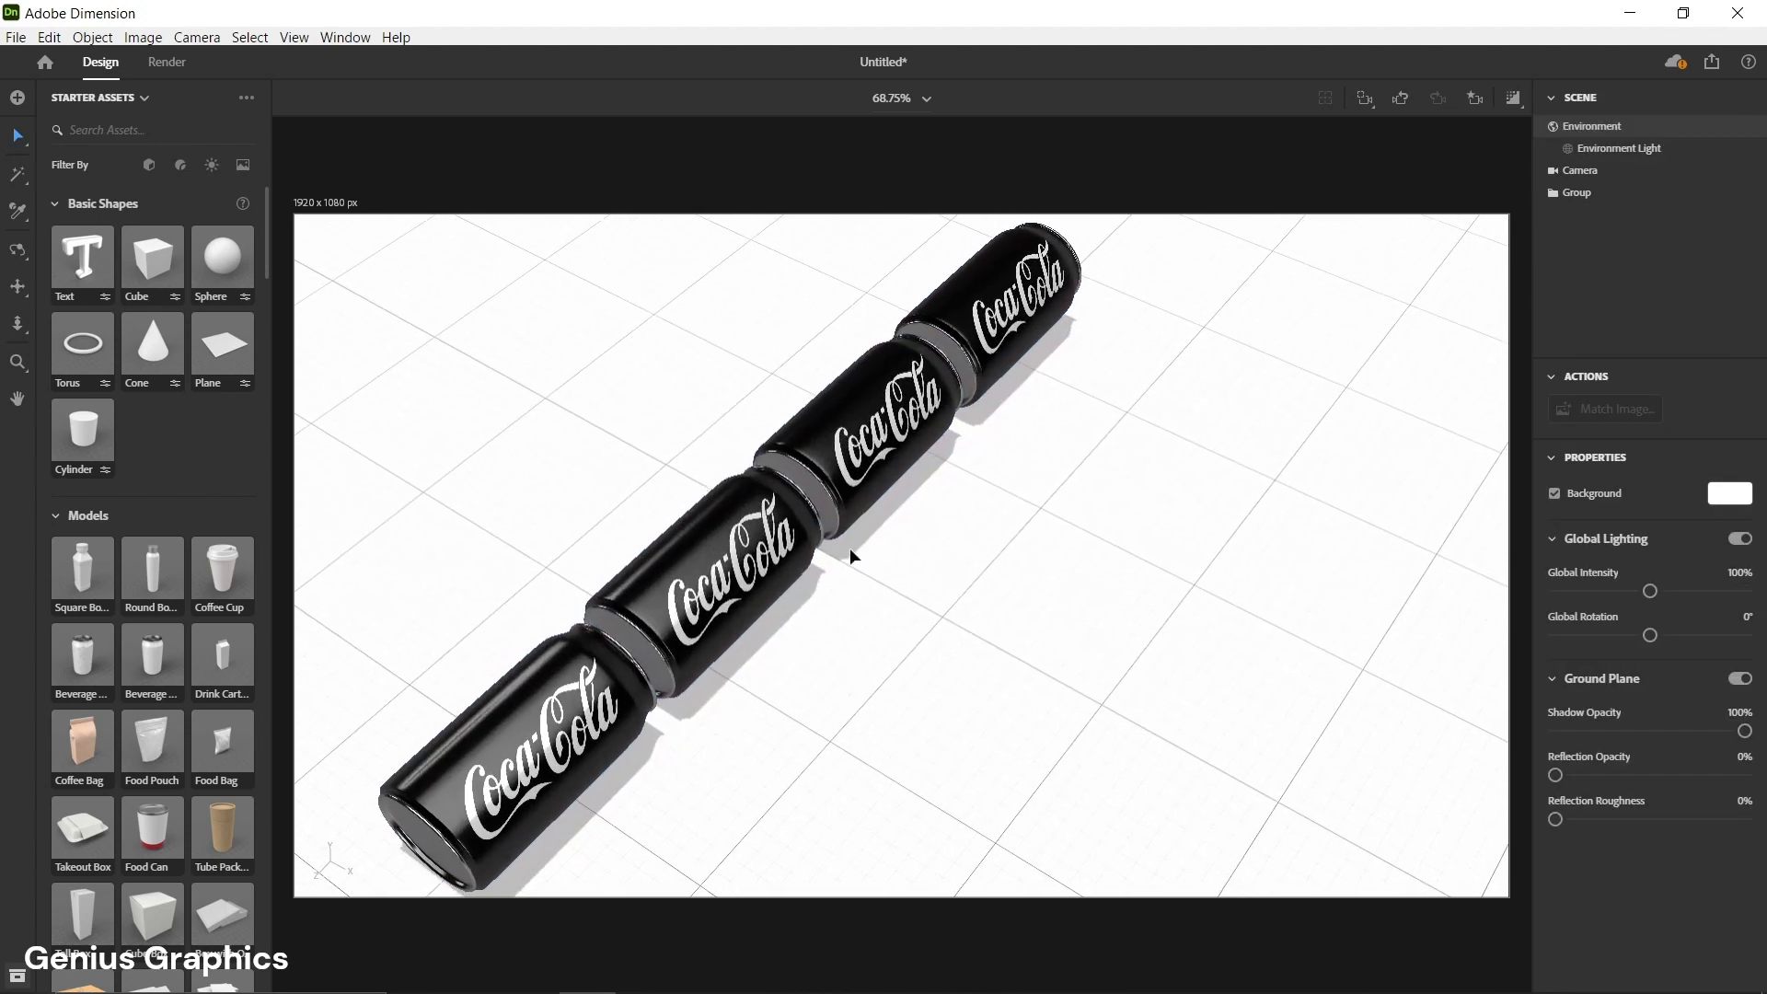
{"action": "scroll", "coordinate": [849, 549], "scroll_direction": "down", "scroll_amount": 2}
- Duplicate the grouped row of cans sideways and place the copy at X 7.4 cm
{"action": "left_click", "coordinate": [789, 533]}
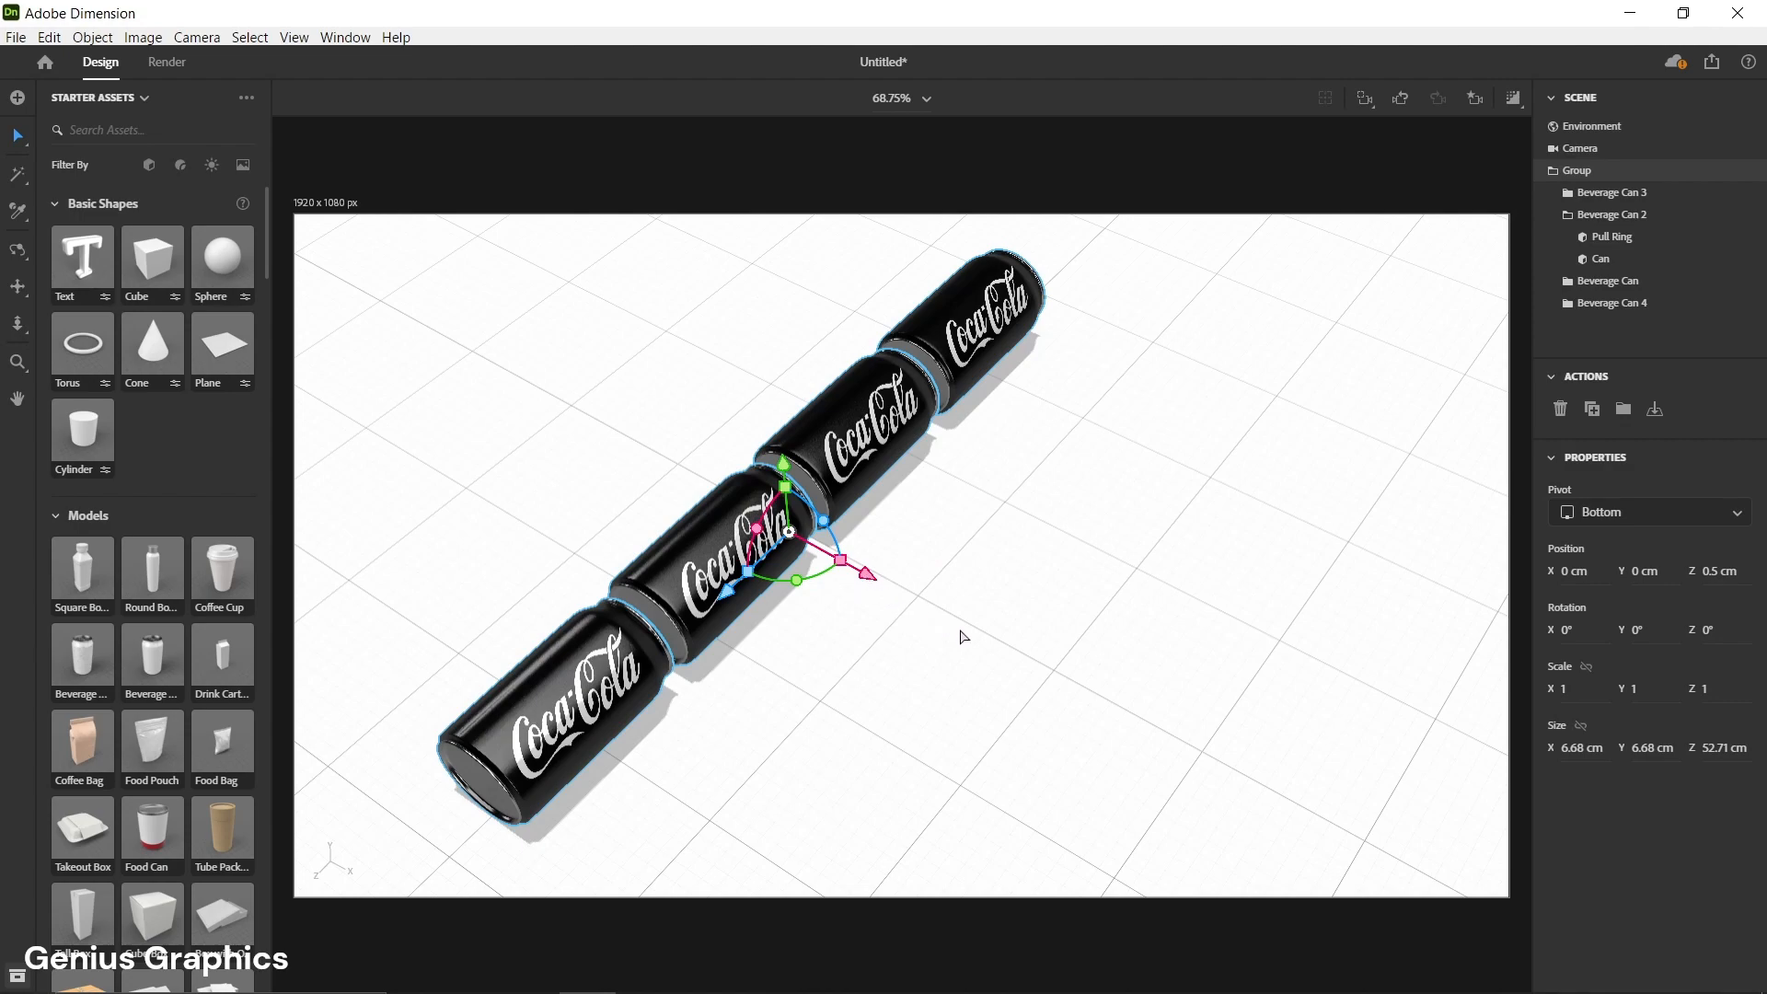
{"action": "left_click_drag", "start_coordinate": [964, 636], "coordinate": [981, 650], "text": "alt"}
{"action": "middle_click_drag", "start_coordinate": [981, 650], "coordinate": [995, 604]}
{"action": "right_click_drag", "start_coordinate": [995, 603], "coordinate": [1123, 619]}
{"action": "left_click", "coordinate": [887, 575]}
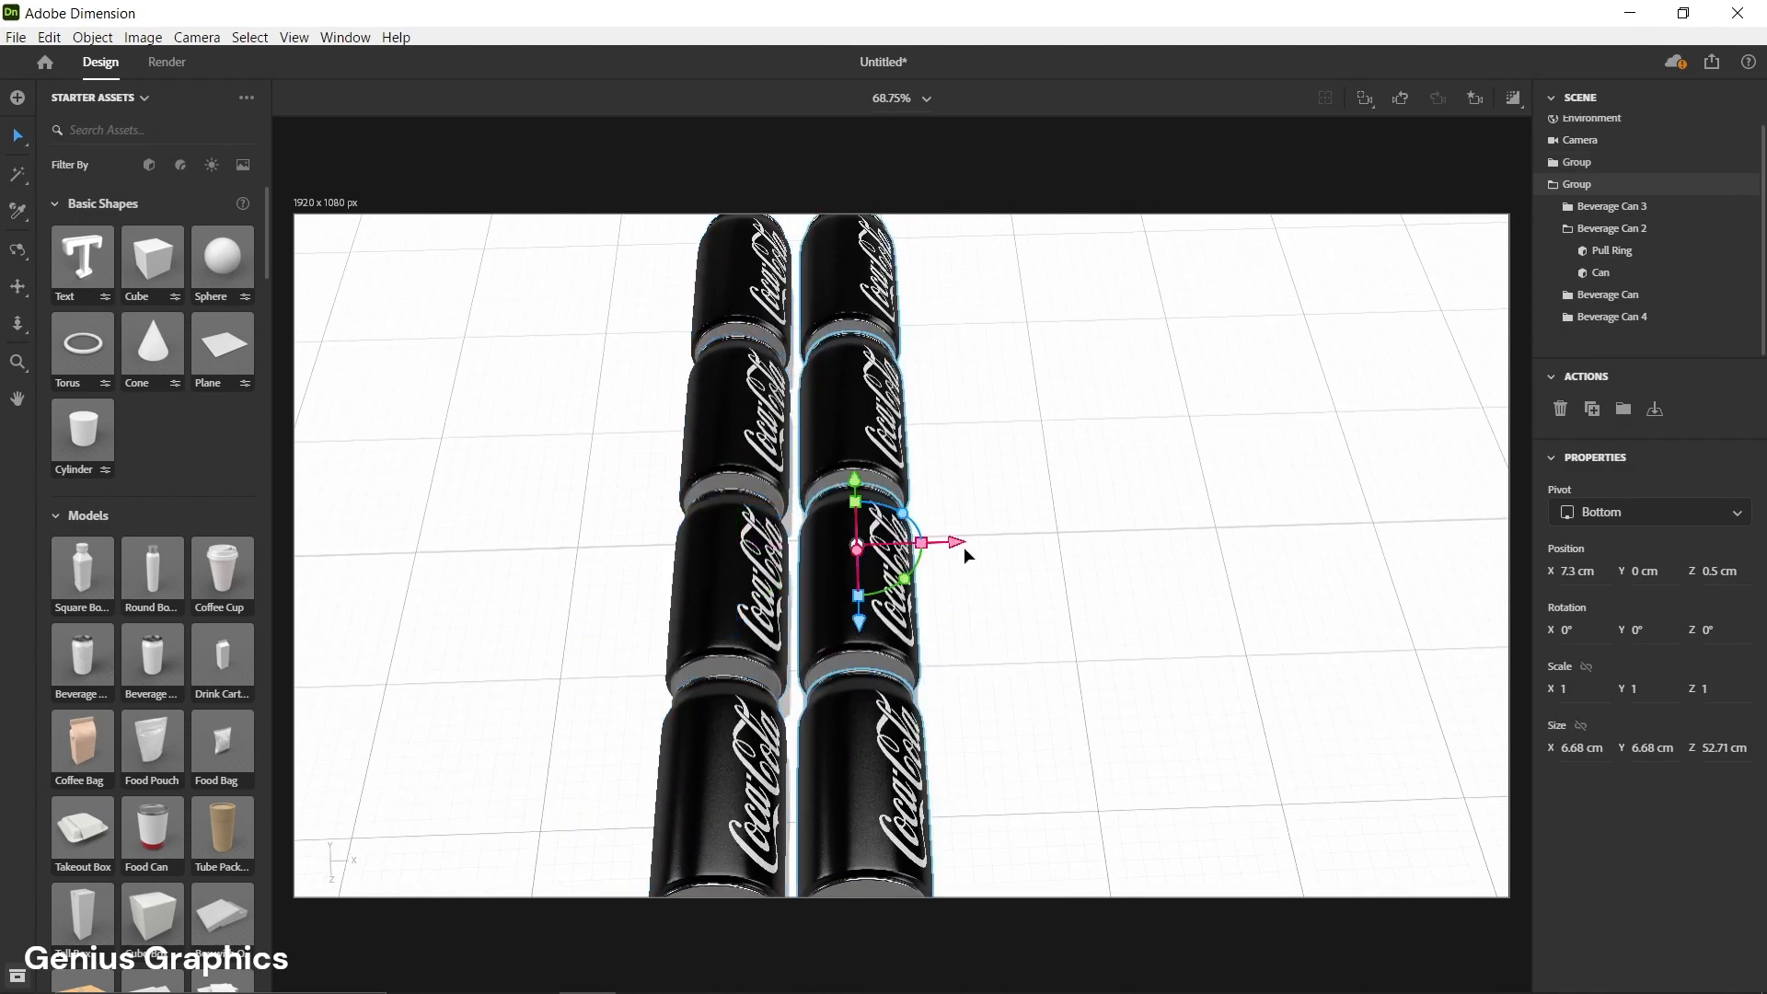
{"action": "left_click_drag", "start_coordinate": [964, 546], "coordinate": [972, 555]}
{"action": "right_click_drag", "start_coordinate": [1009, 632], "coordinate": [824, 683]}
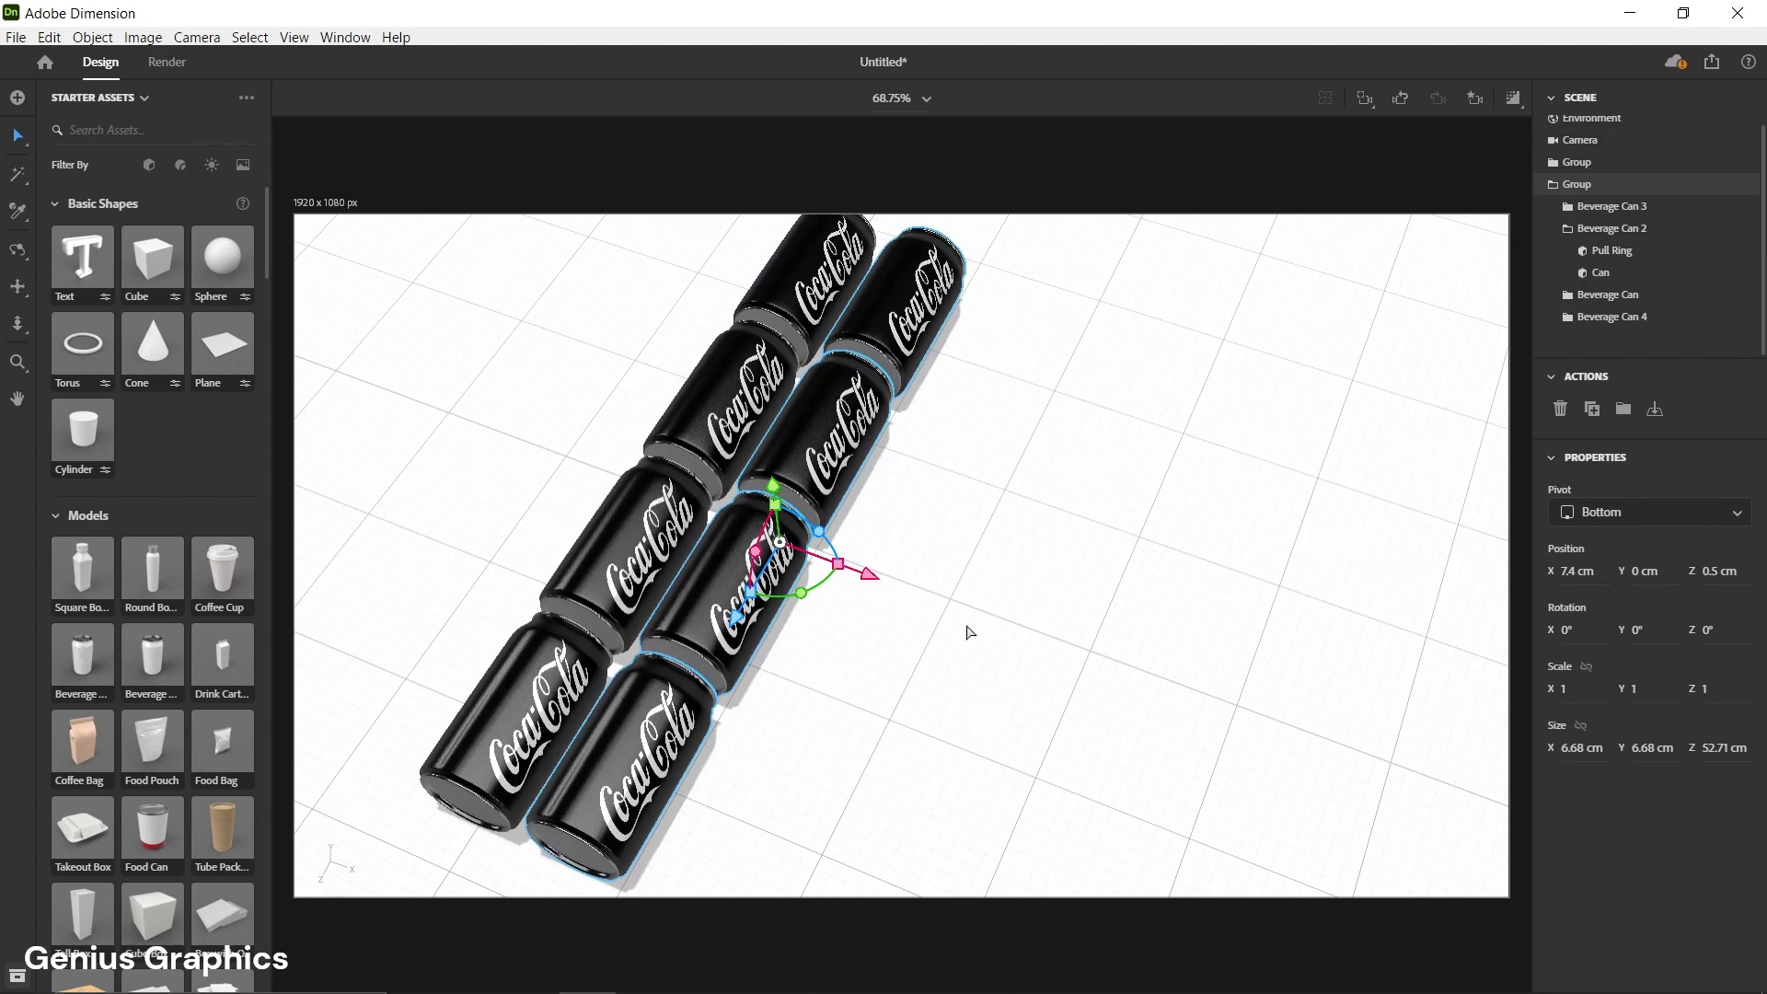
- Duplicate the second row of cans and place the copy beside it at X 14.6 cm
{"action": "left_click_drag", "start_coordinate": [869, 575], "coordinate": [938, 618], "text": "alt"}
{"action": "right_click_drag", "start_coordinate": [944, 624], "coordinate": [1128, 667]}
{"action": "left_click", "coordinate": [907, 589]}
{"action": "middle_click_drag", "start_coordinate": [1037, 672], "coordinate": [1063, 665]}
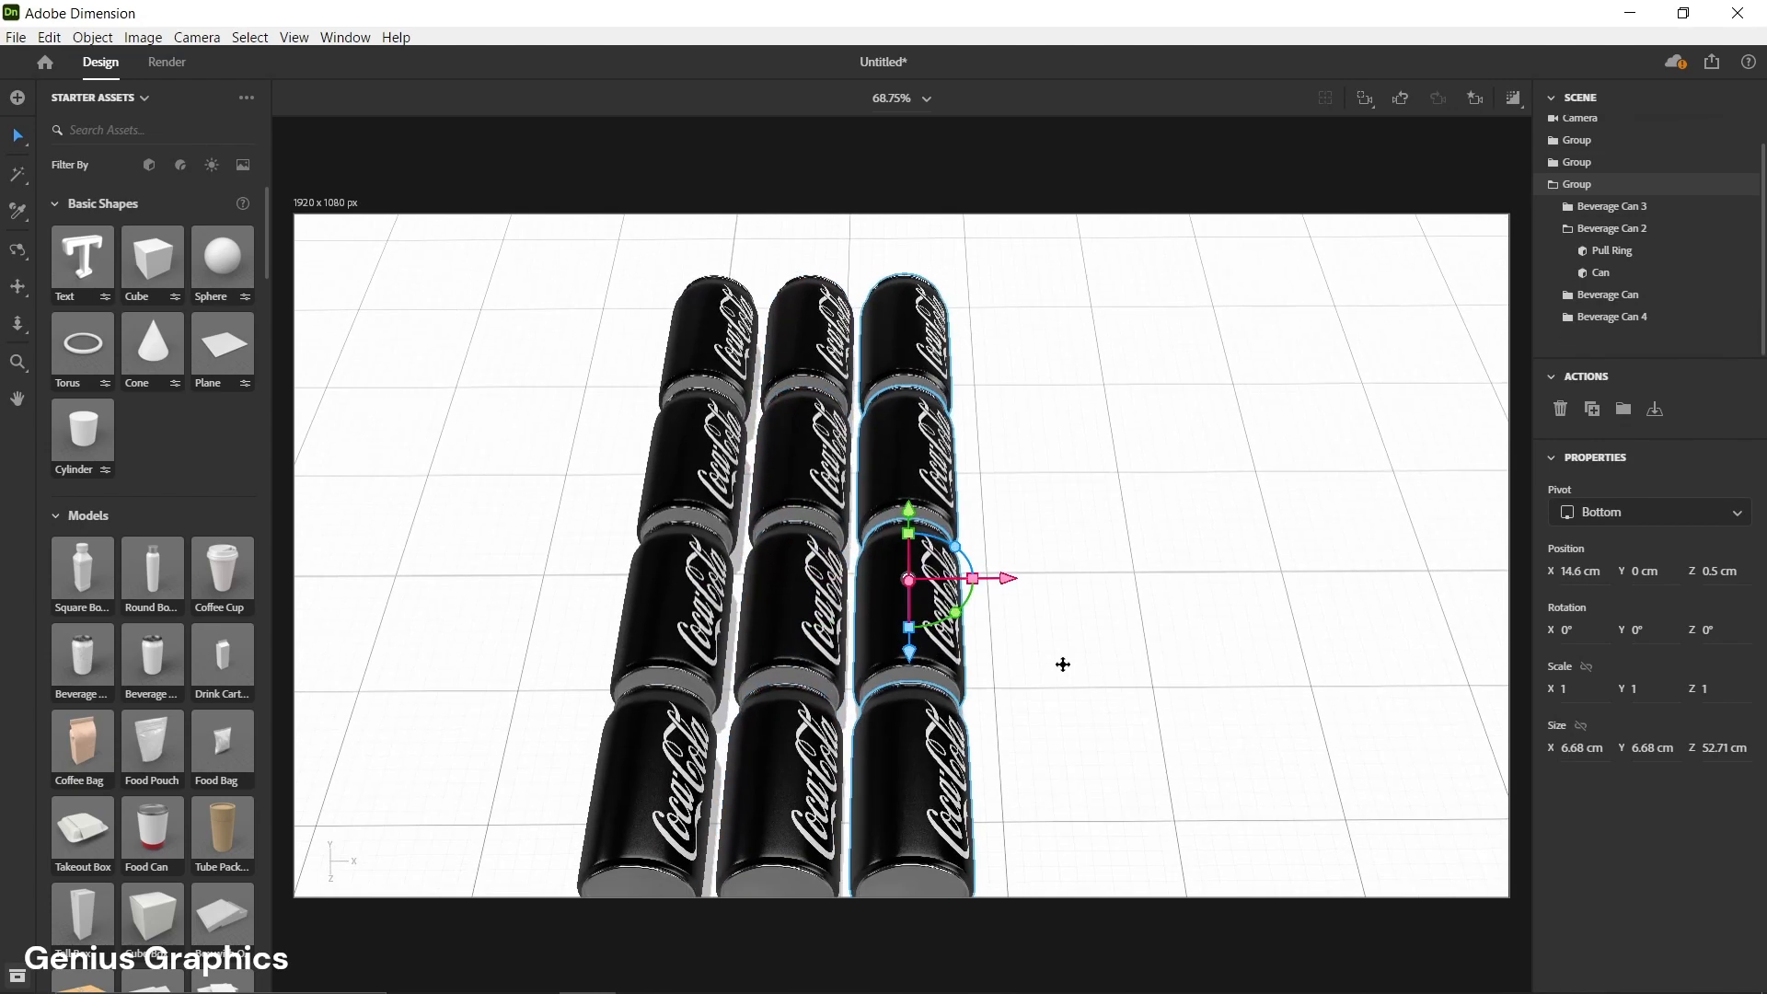
{"action": "right_click_drag", "start_coordinate": [1063, 664], "coordinate": [950, 611]}
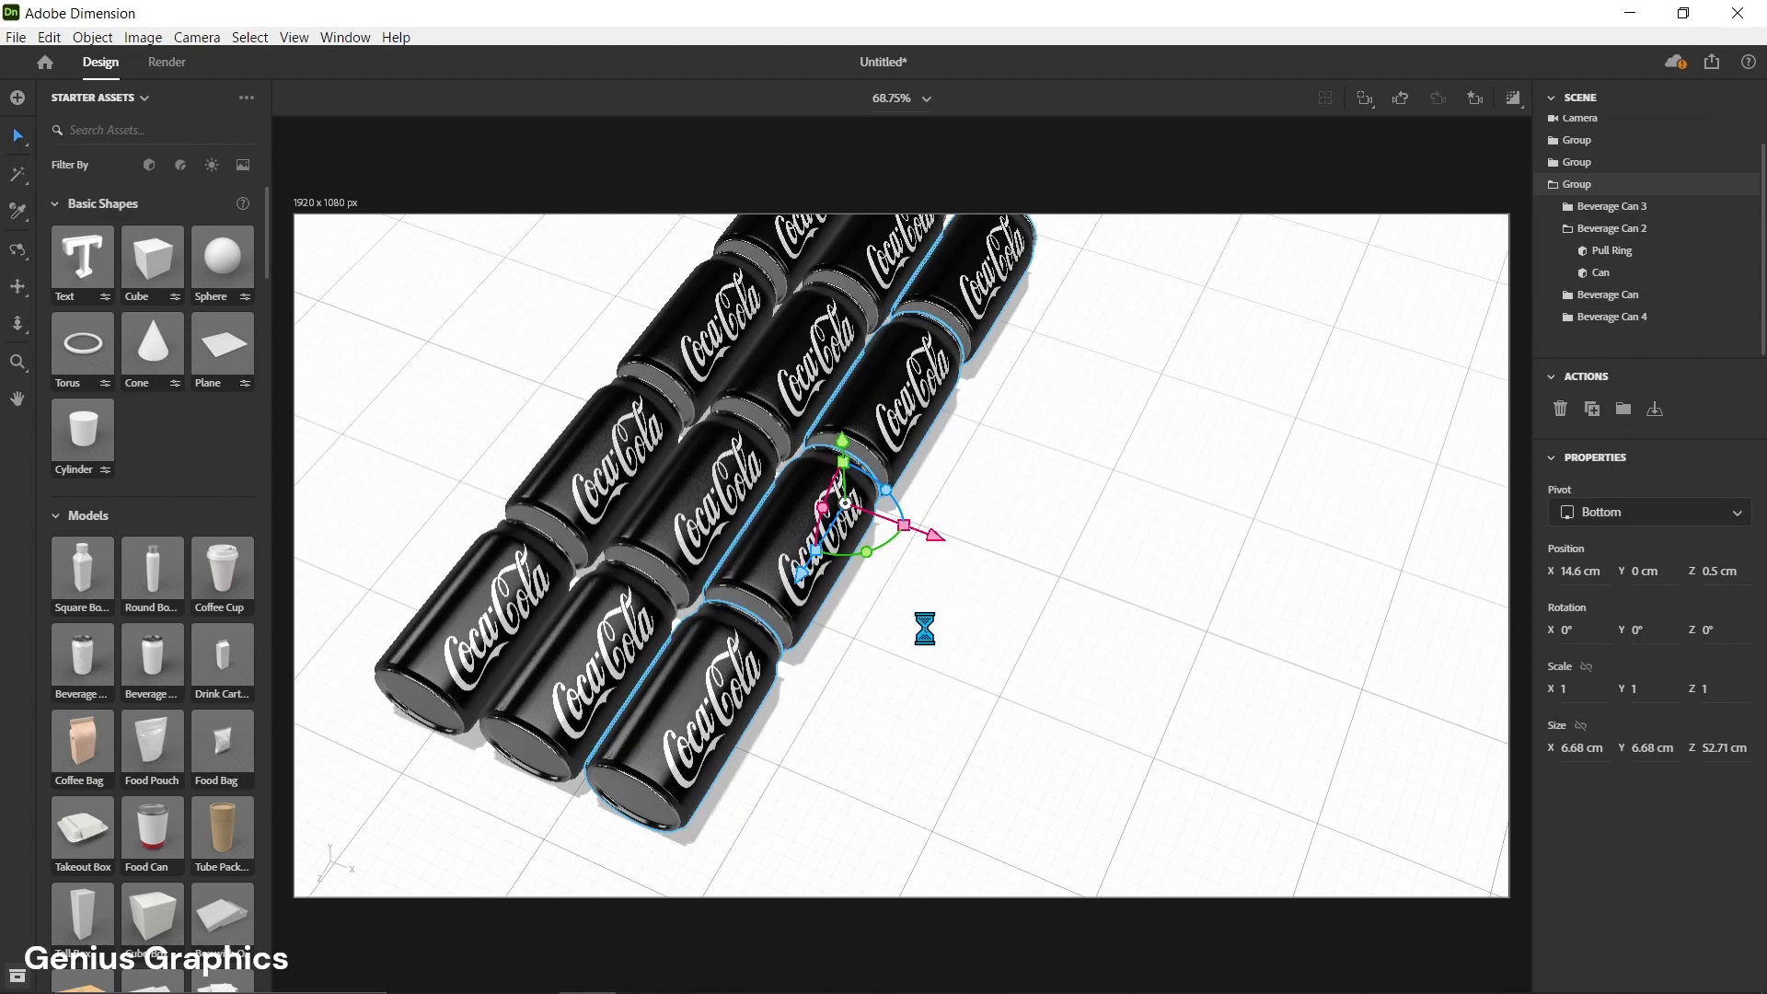
- Add a fourth row of cans by duplicating the third row and placing it at X 21.7 cm
{"action": "left_click_drag", "start_coordinate": [934, 538], "coordinate": [1007, 607], "text": "alt"}
{"action": "right_click_drag", "start_coordinate": [973, 702], "coordinate": [920, 637]}
{"action": "left_click_drag", "start_coordinate": [874, 576], "coordinate": [1012, 584], "text": "alt"}
{"action": "right_click_drag", "start_coordinate": [1012, 584], "coordinate": [959, 652]}
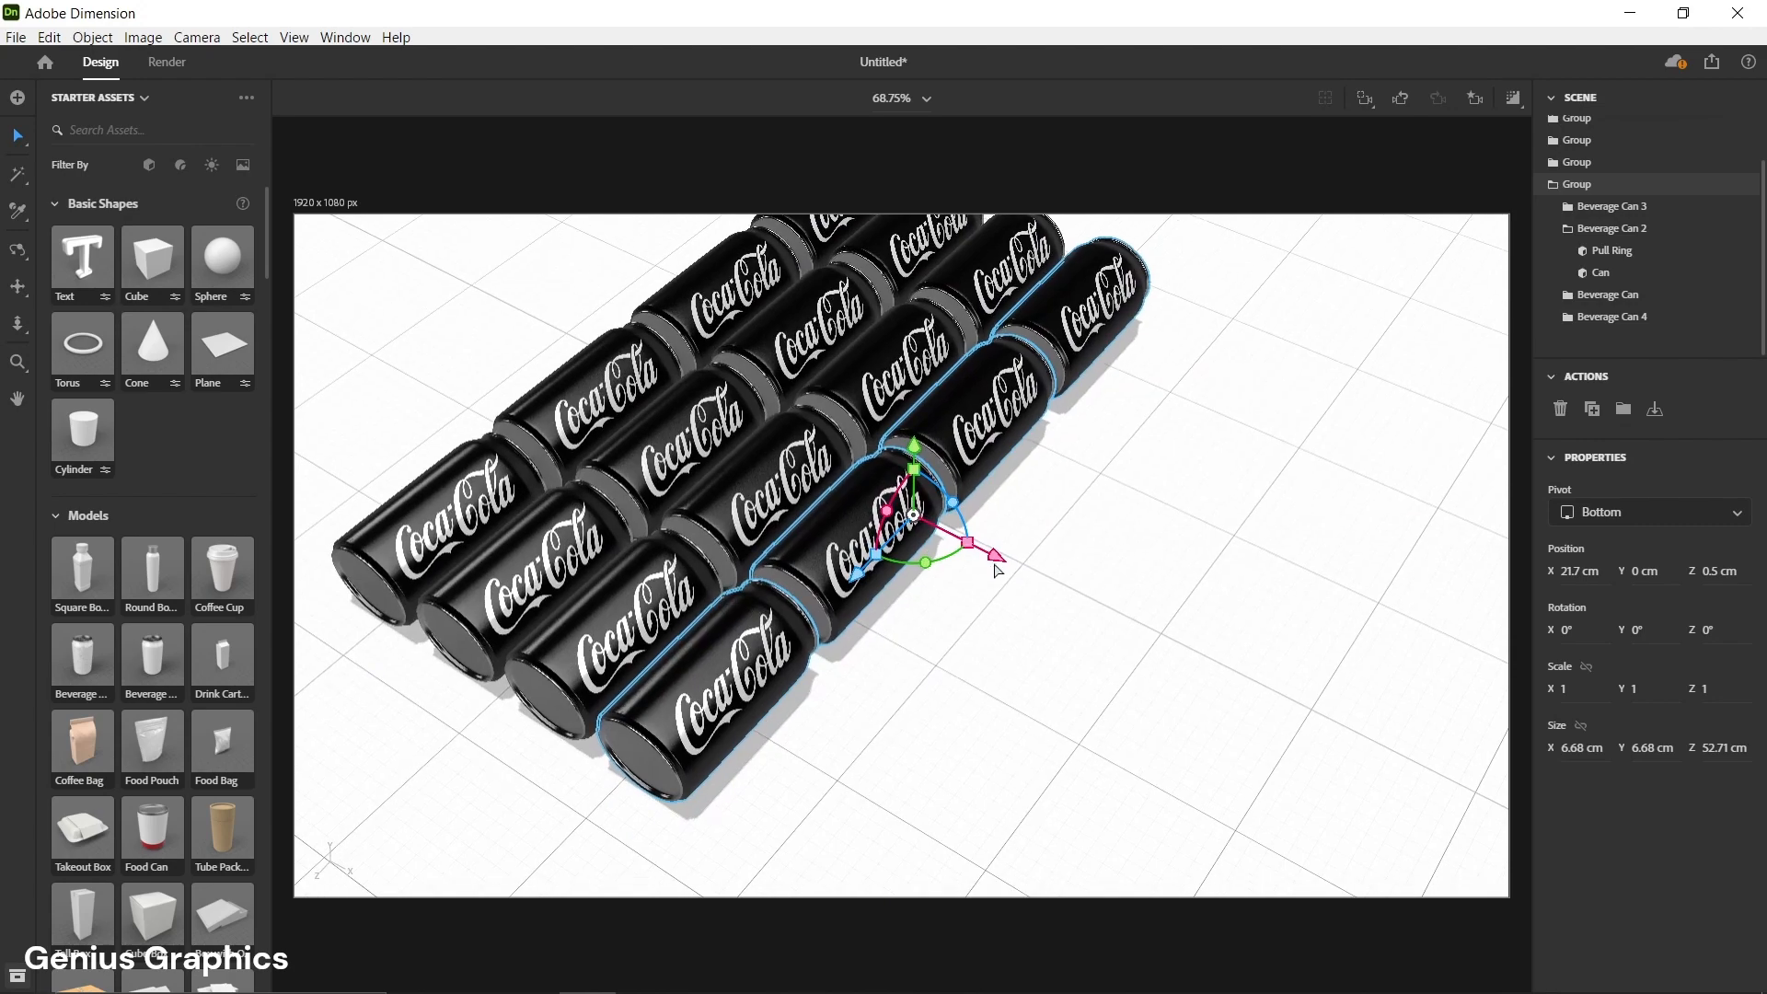
- Add a fifth row of cans by duplicating the fourth row and placing it at X 28.8 cm
{"action": "left_click_drag", "start_coordinate": [1068, 603], "coordinate": [1069, 601], "text": "alt"}
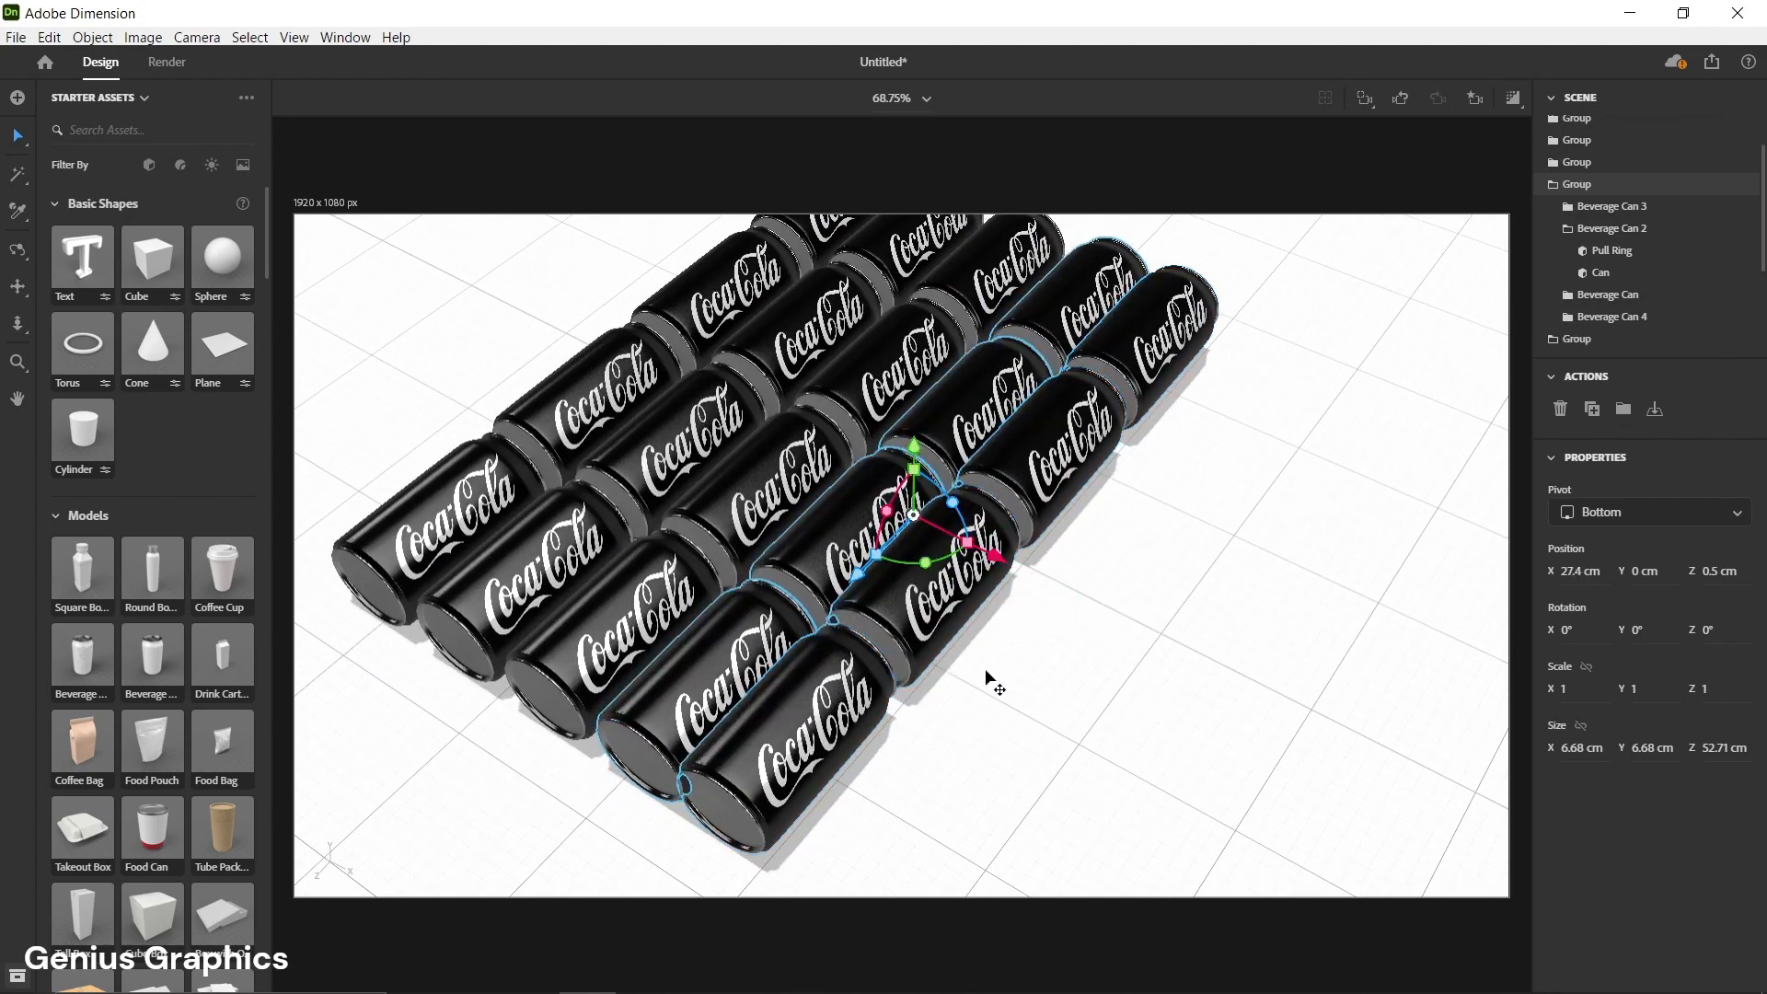
{"action": "right_click_drag", "start_coordinate": [986, 676], "coordinate": [1018, 599]}
{"action": "left_click_drag", "start_coordinate": [1070, 548], "coordinate": [1089, 553]}
{"action": "right_click_drag", "start_coordinate": [1128, 611], "coordinate": [1041, 718]}
{"action": "scroll", "coordinate": [1045, 709], "scroll_direction": "down", "scroll_amount": 1}
{"action": "middle_click_drag", "start_coordinate": [1049, 692], "coordinate": [1072, 655]}
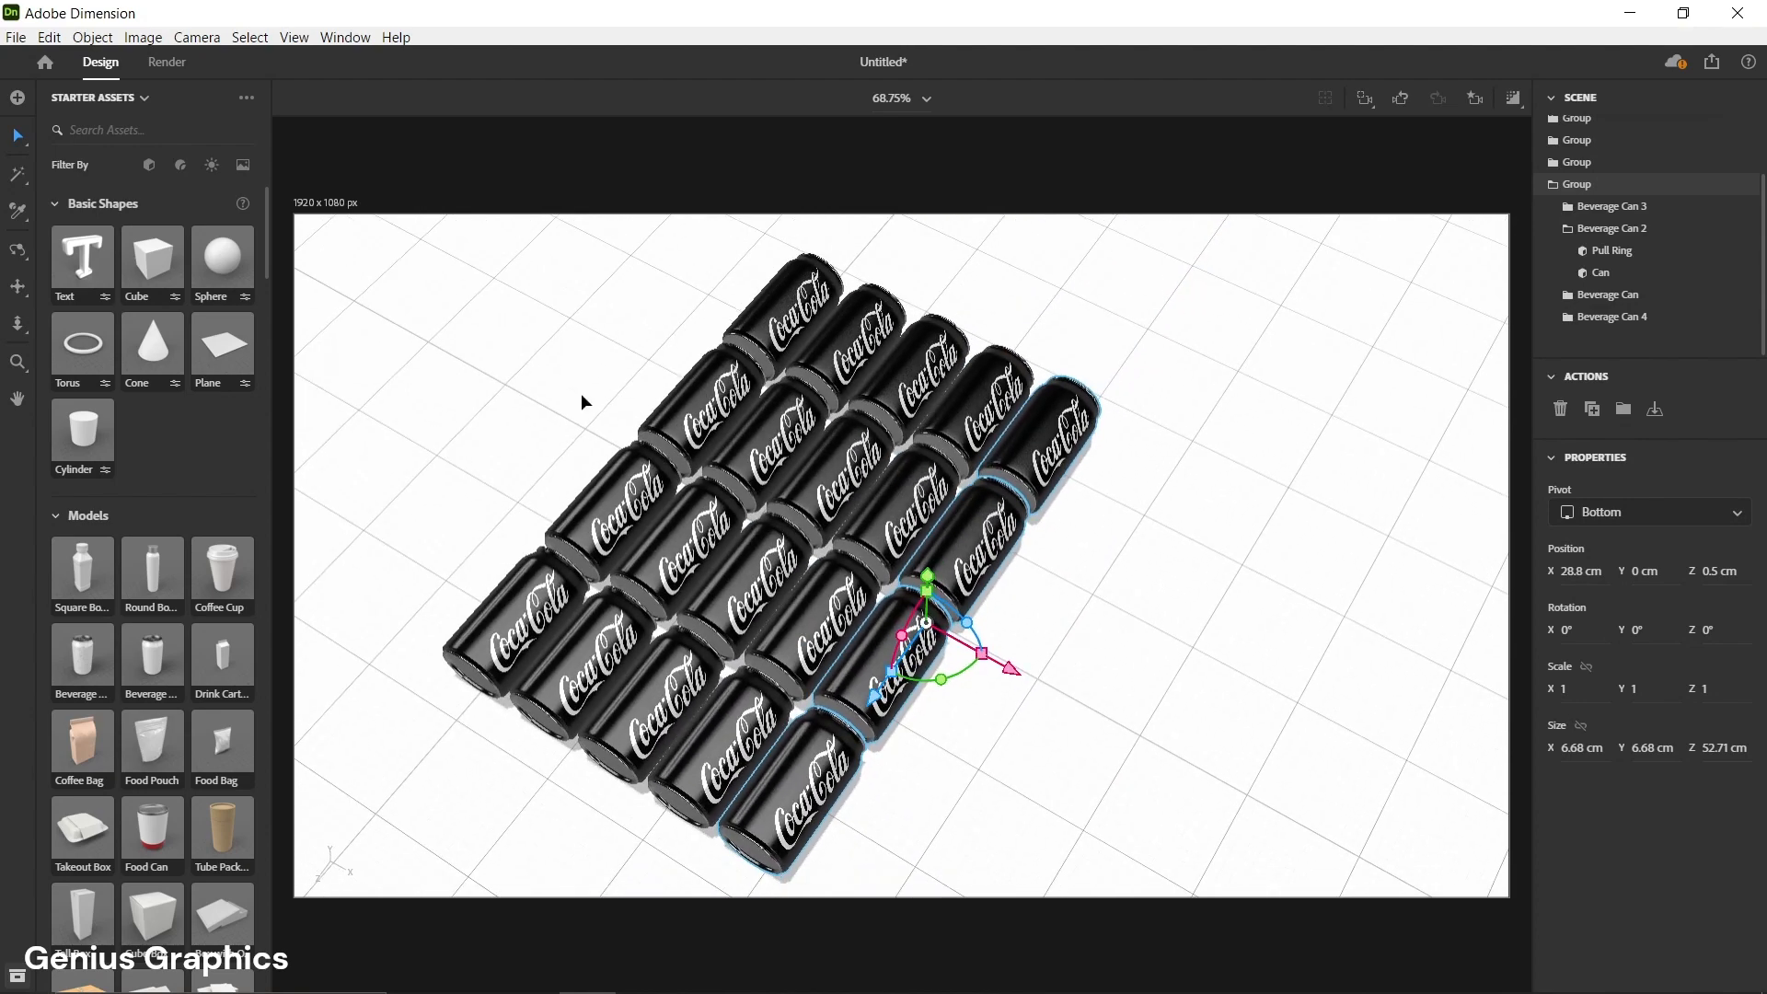
- Select all five rows of cans and distribute them evenly along the X axis
{"action": "left_click_drag", "start_coordinate": [313, 221], "coordinate": [1185, 896]}
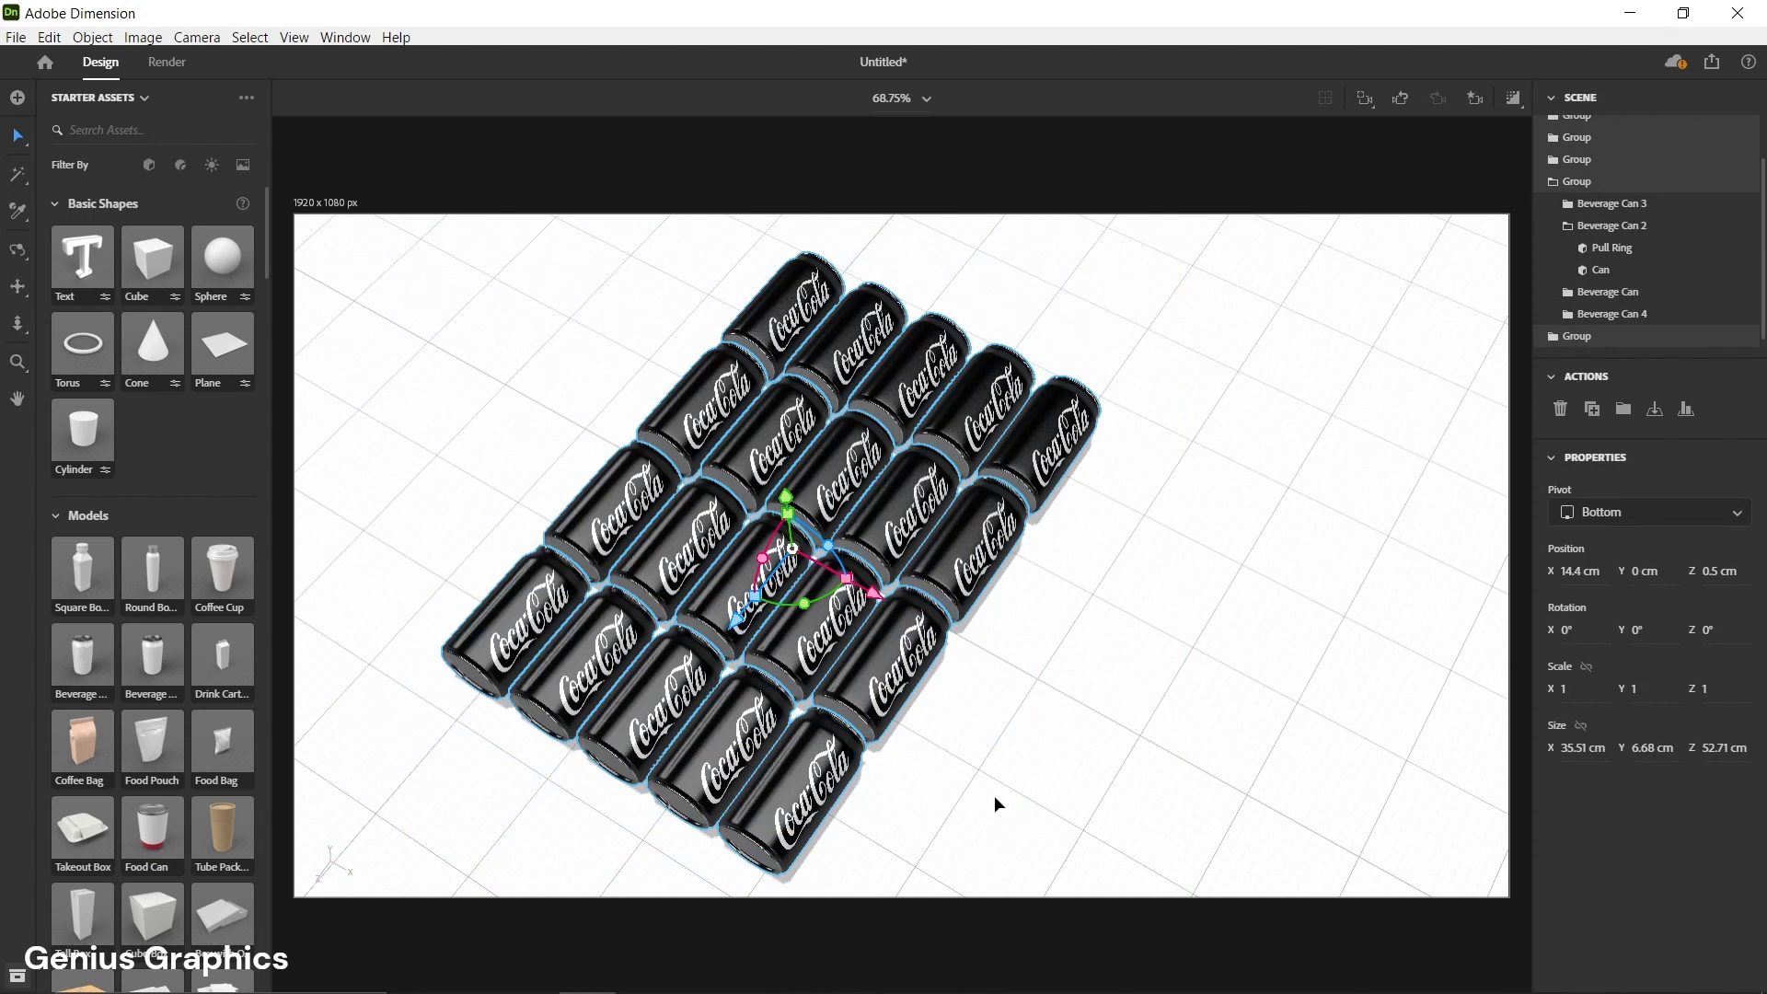
{"action": "left_click", "coordinate": [1684, 414]}
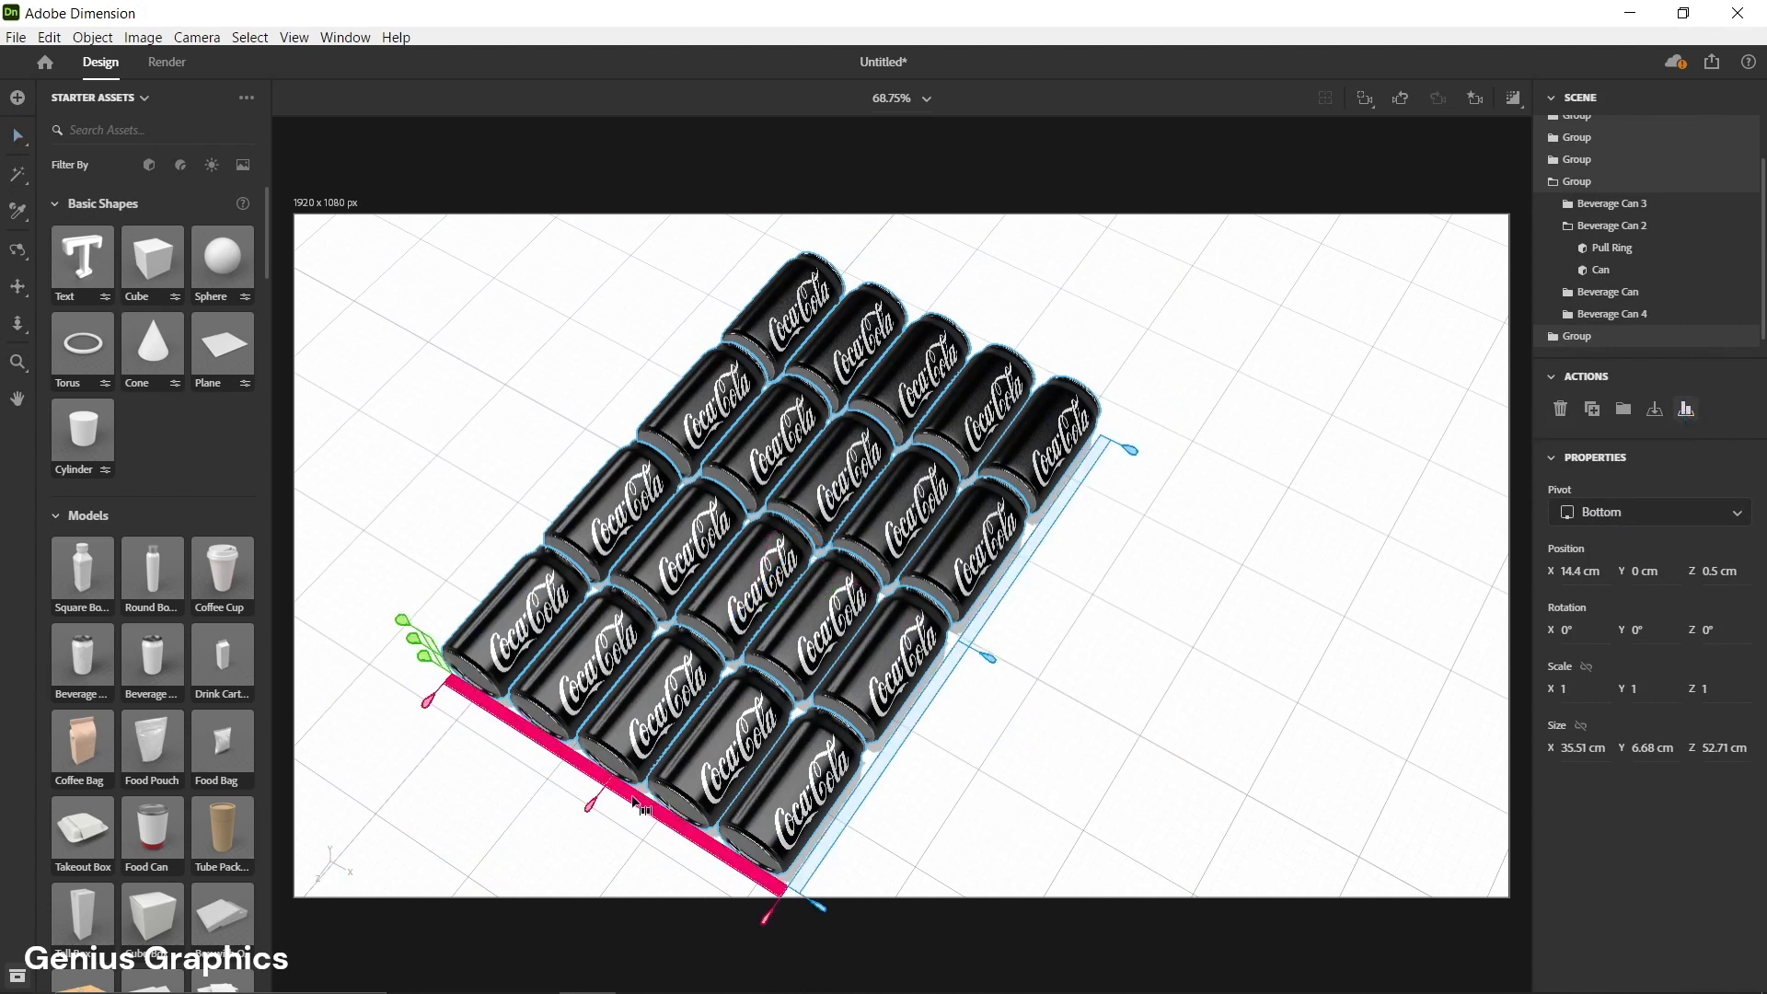
{"action": "left_click", "coordinate": [631, 803]}
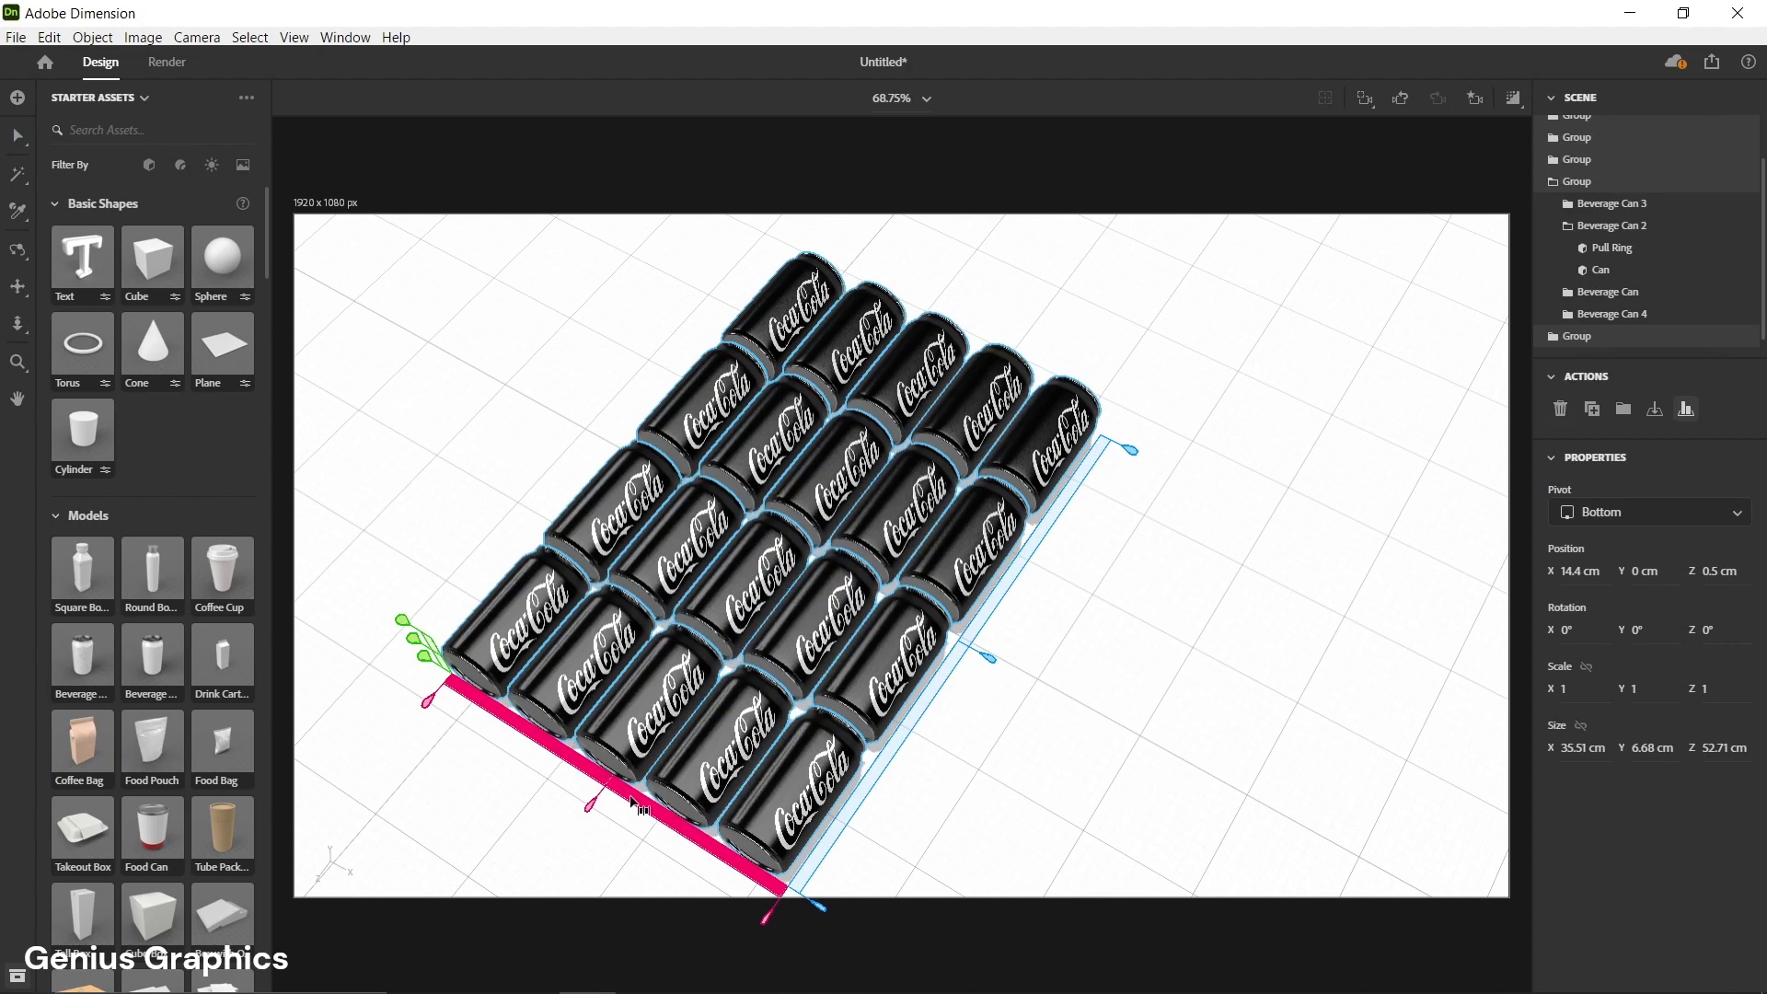
{"action": "scroll", "coordinate": [474, 759], "scroll_direction": "up", "scroll_amount": 2}
{"action": "middle_click_drag", "start_coordinate": [474, 759], "coordinate": [610, 604]}
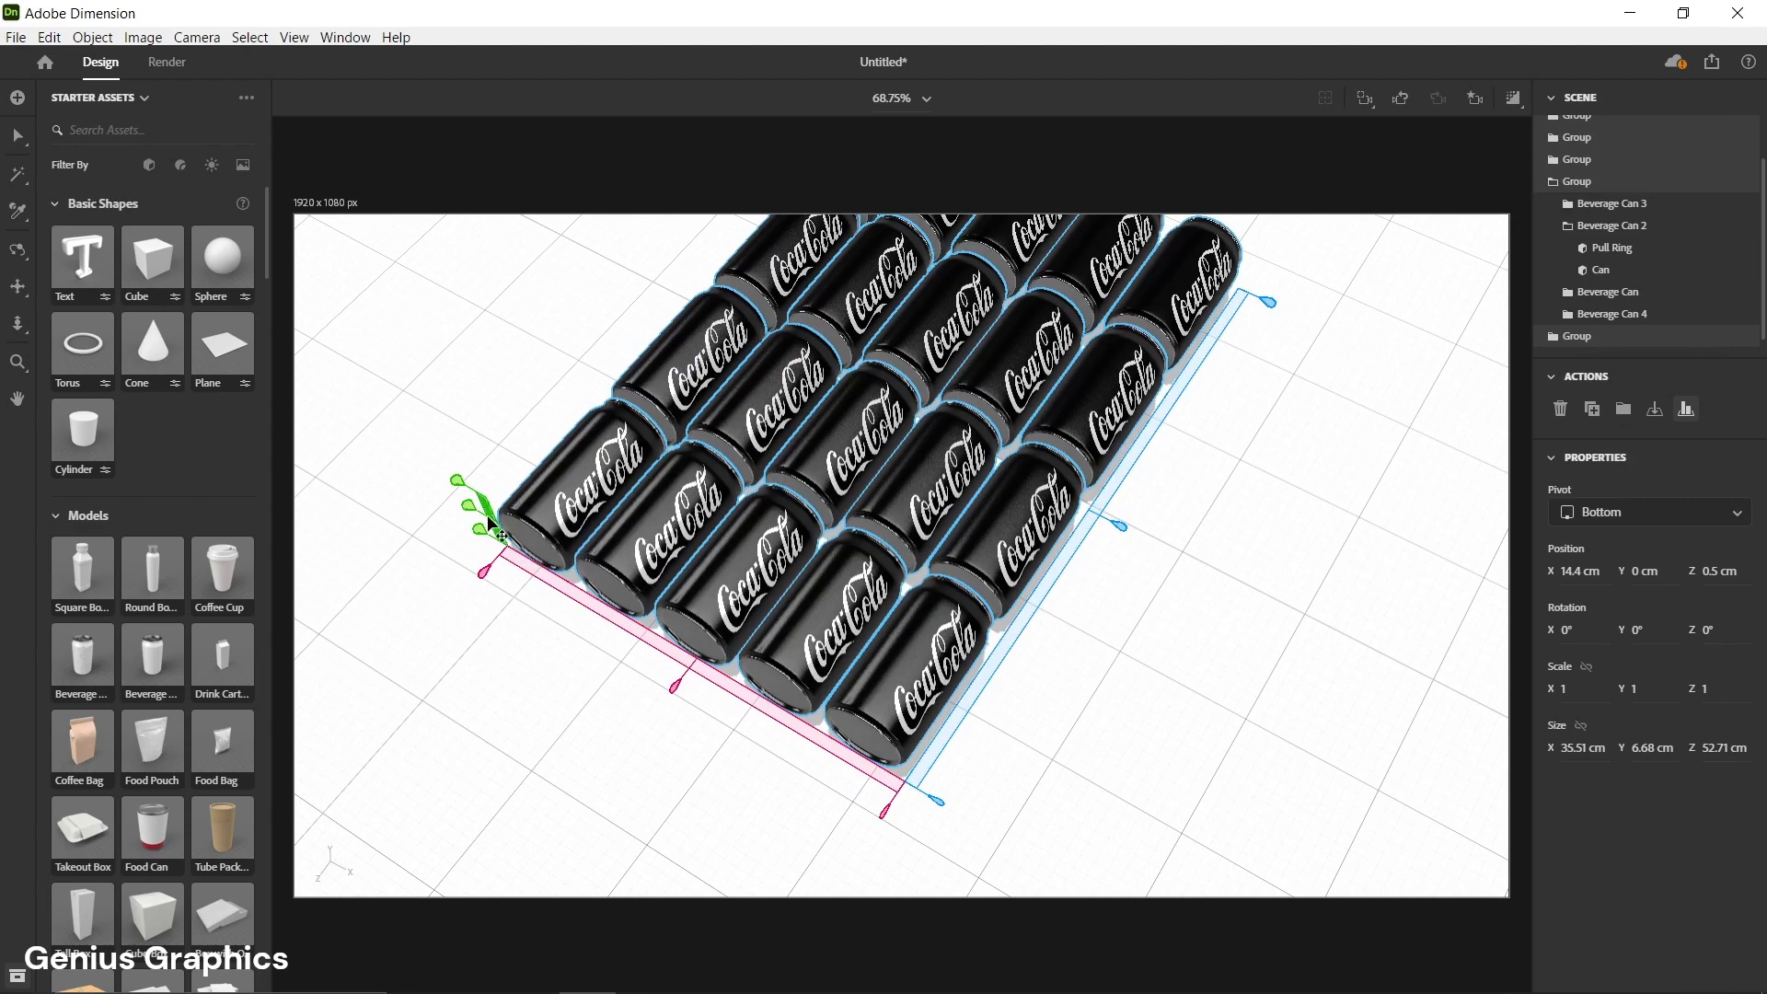
{"action": "right_click_drag", "start_coordinate": [713, 566], "coordinate": [732, 713]}
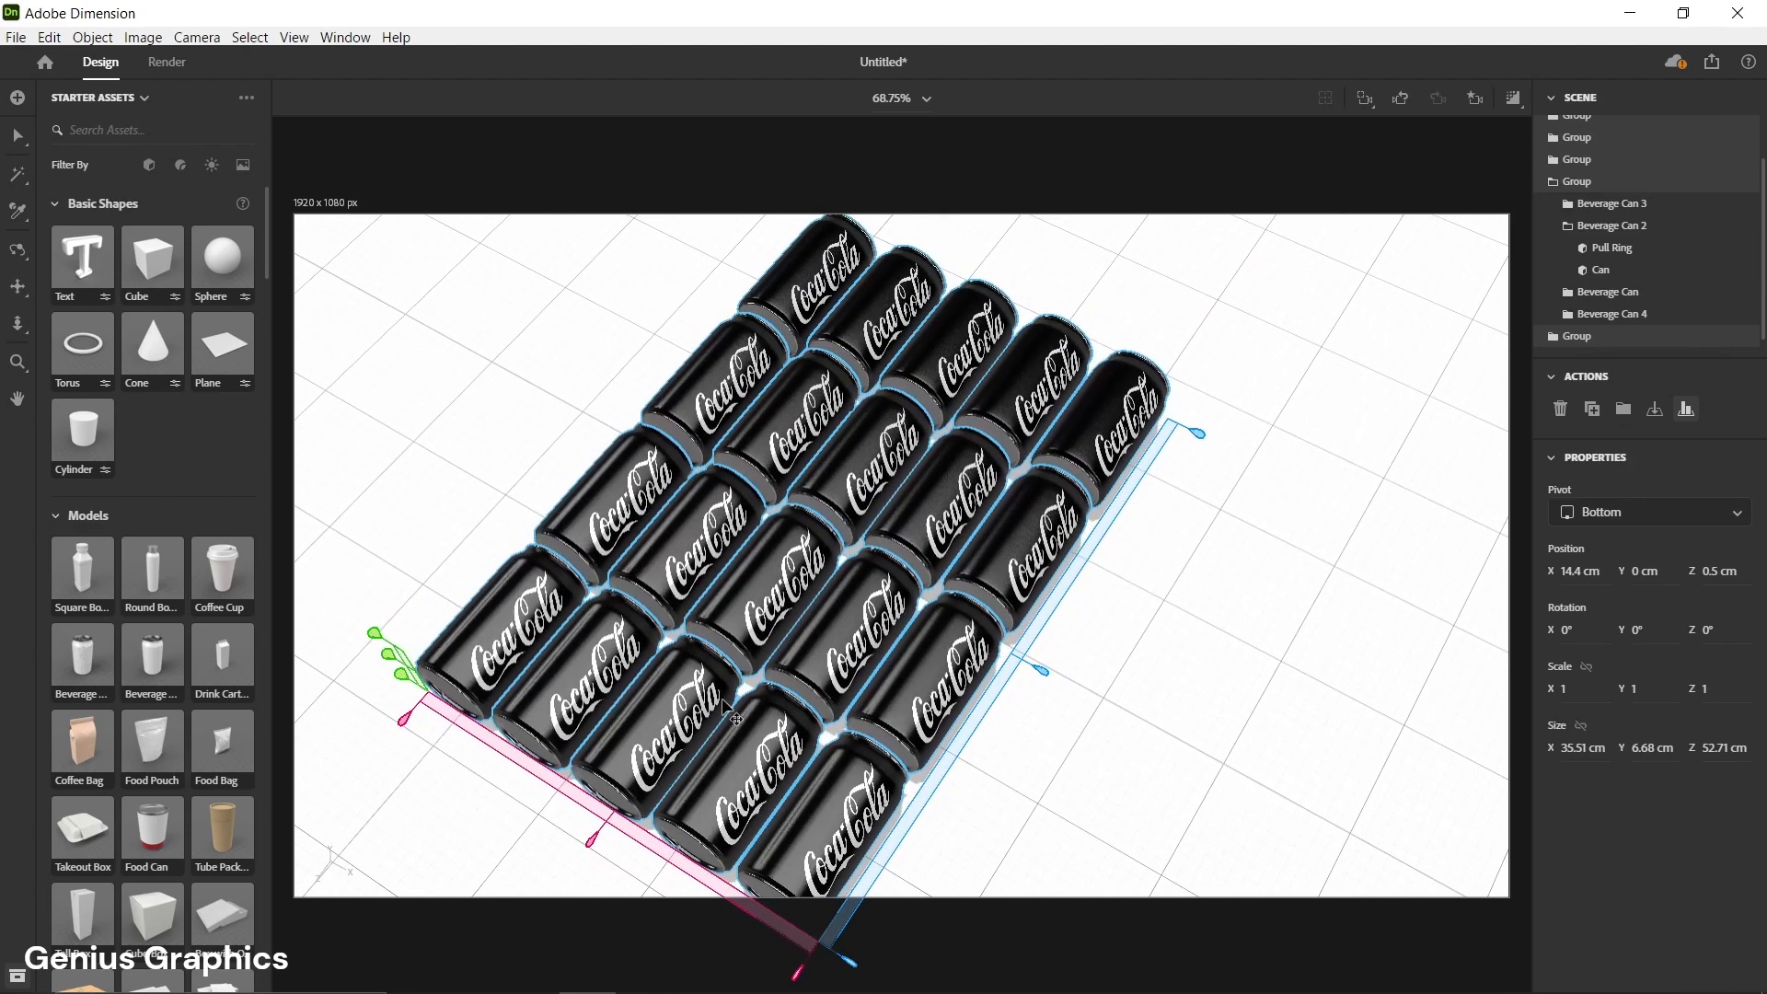
{"action": "left_click", "coordinate": [1201, 679]}
- Frame the shot as a close diagonal view of the middle cans, filling the canvas
{"action": "right_click_drag", "start_coordinate": [1019, 737], "coordinate": [988, 635]}
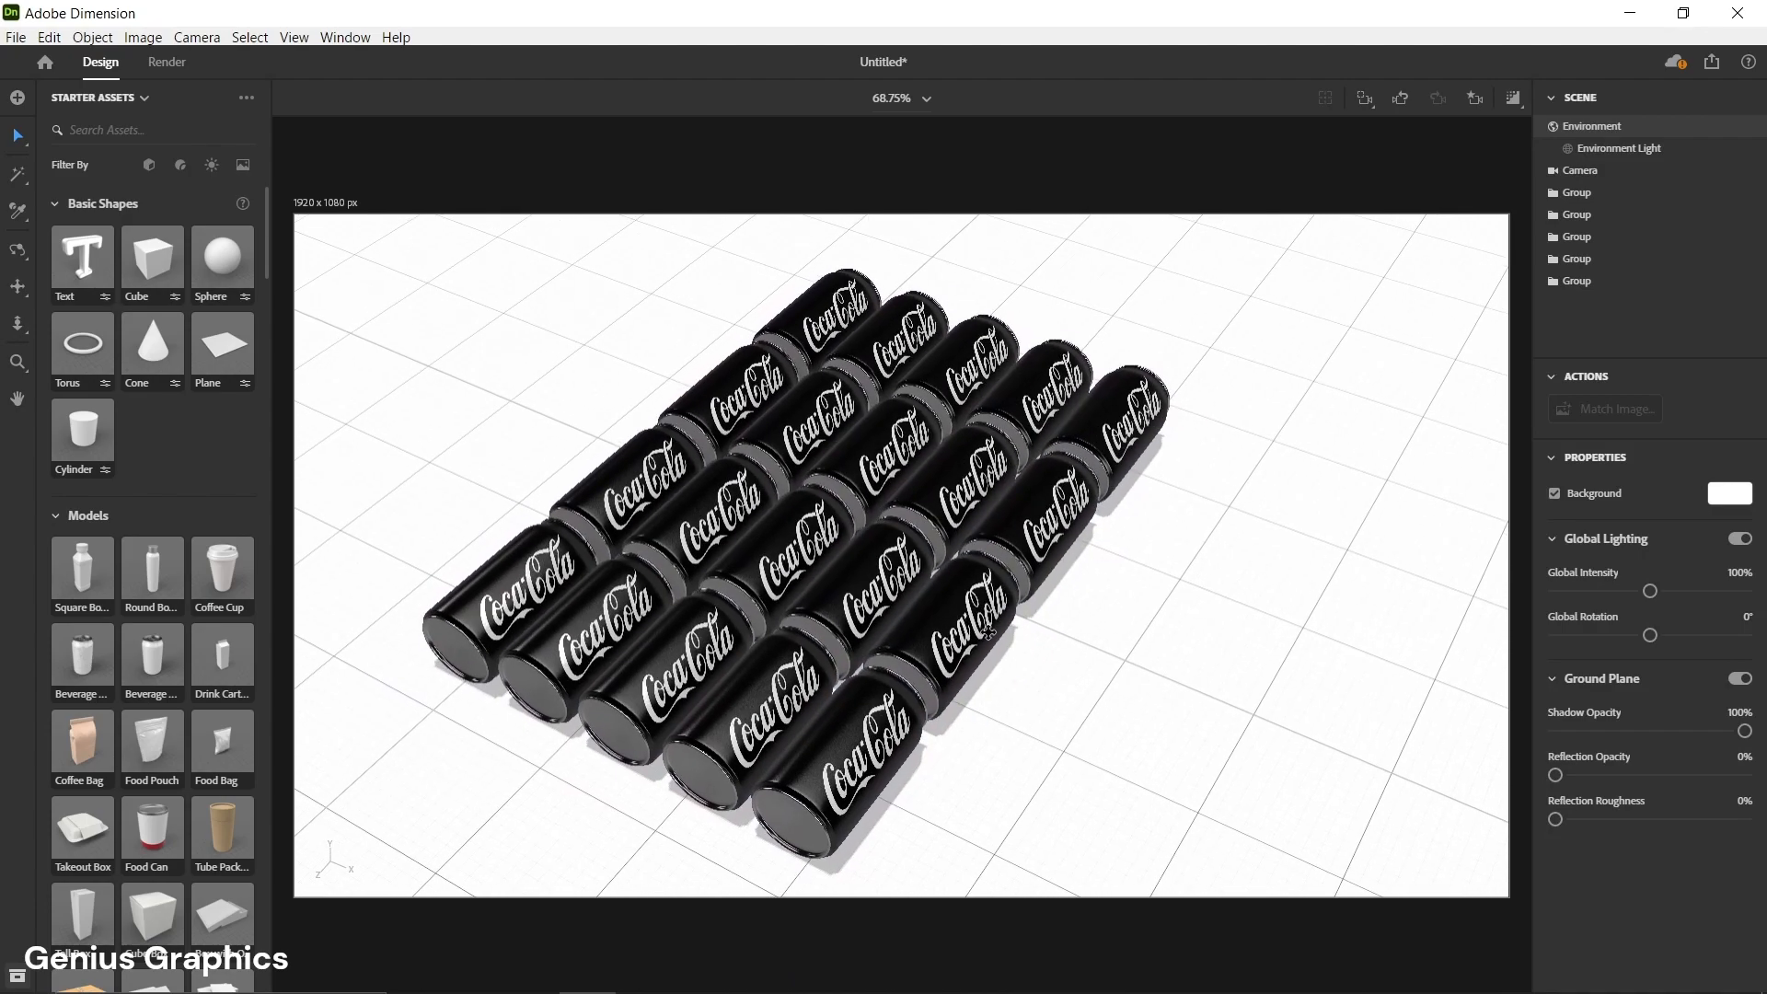
{"action": "scroll", "coordinate": [988, 632], "scroll_direction": "up", "scroll_amount": 10}
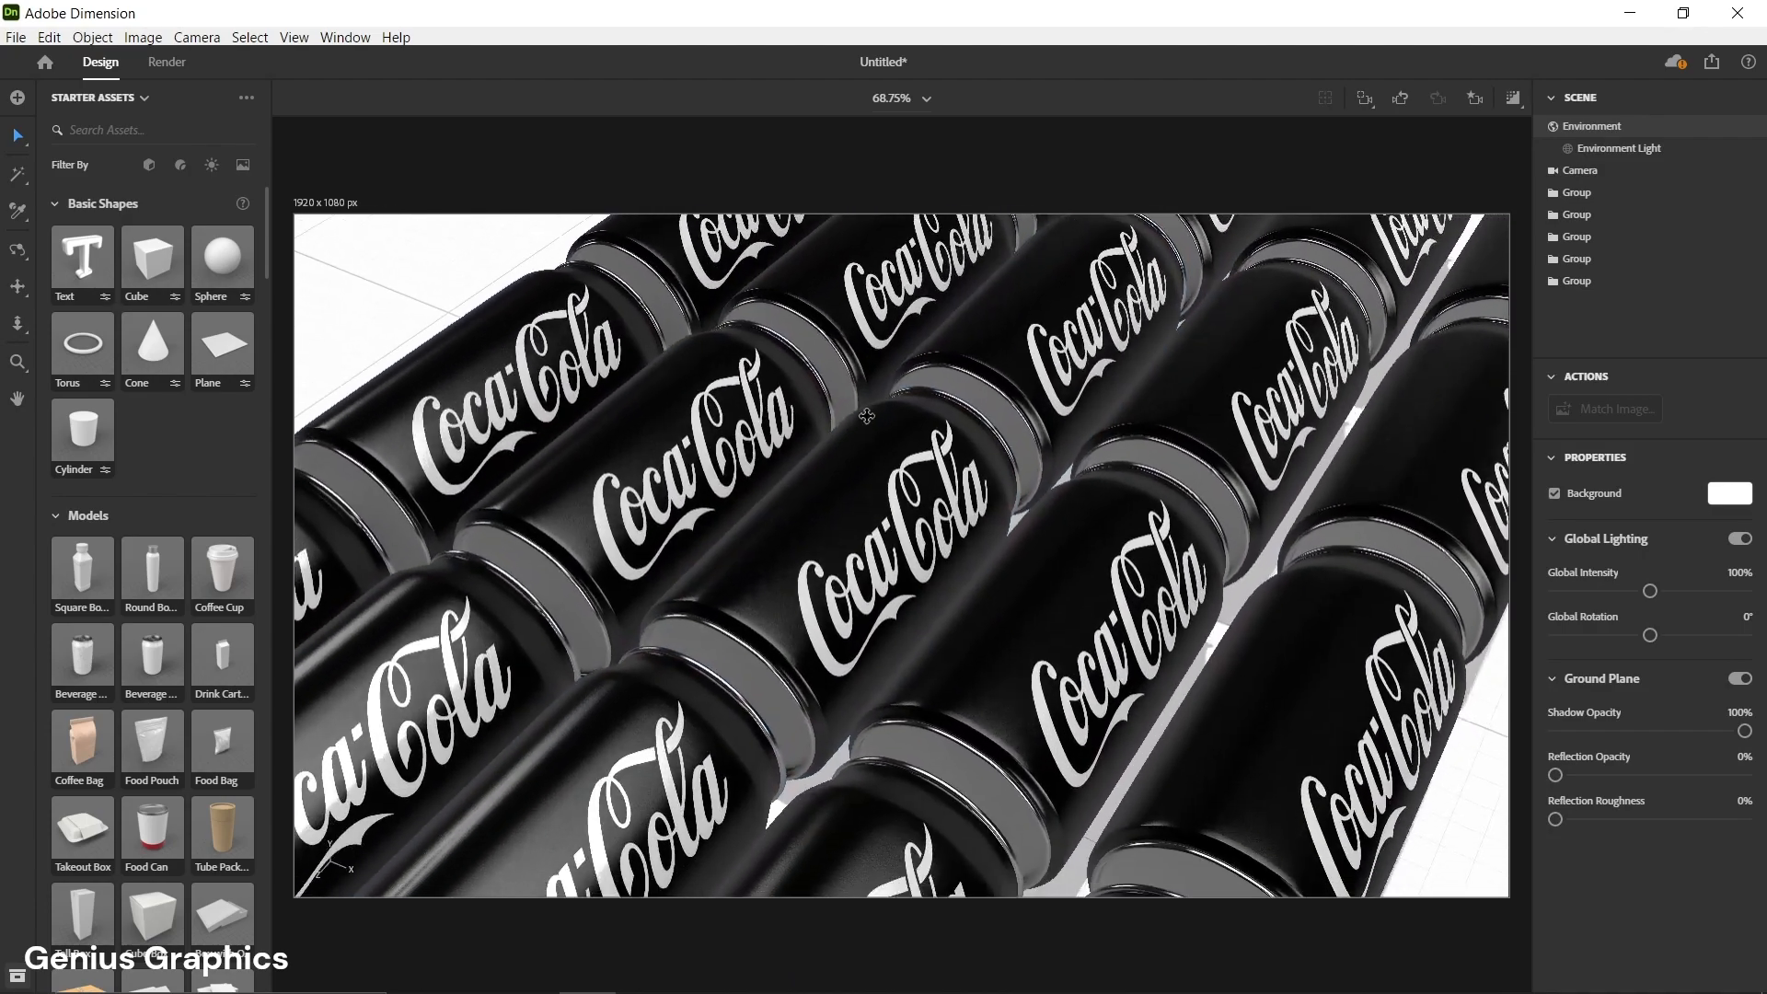
{"action": "scroll", "coordinate": [866, 416], "scroll_direction": "up", "scroll_amount": 8}
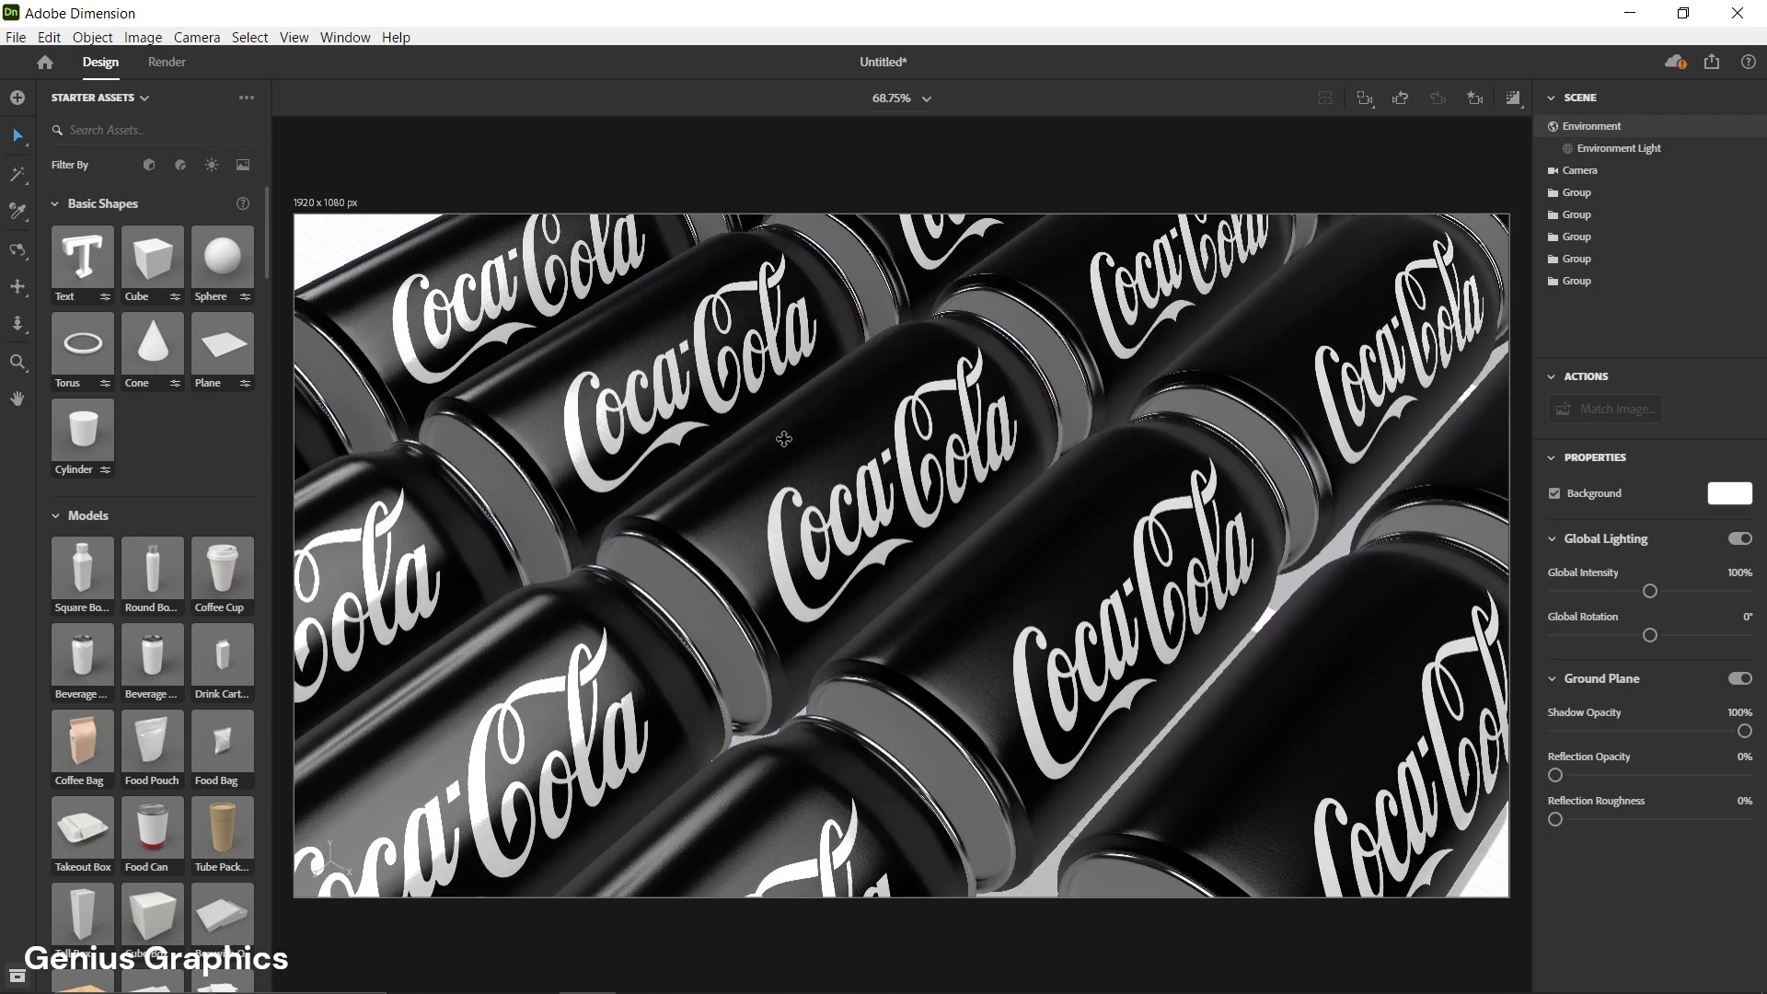
{"action": "mouse_move", "coordinate": [784, 439]}
{"action": "middle_mouse_down"}
{"action": "mouse_move", "coordinate": [753, 413]}
{"action": "mouse_move", "coordinate": [769, 438]}
{"action": "middle_mouse_up"}
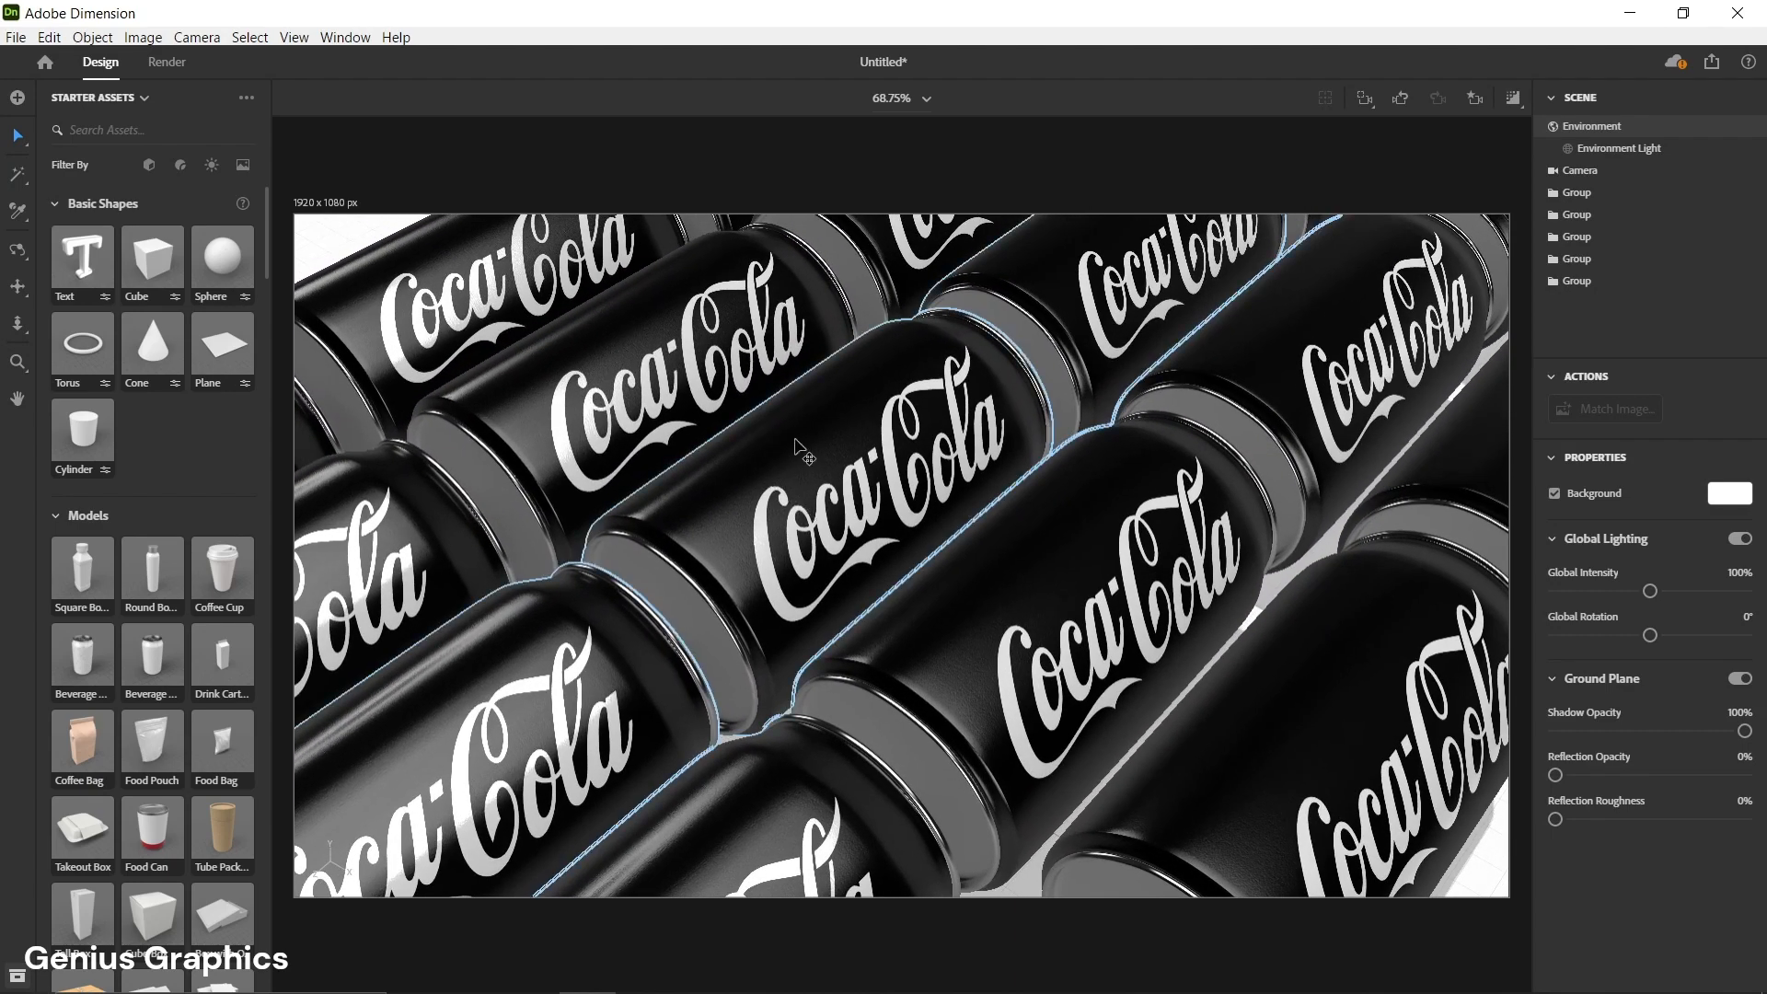
- Change the base color of the center can's material to bright red
{"action": "left_click", "coordinate": [797, 446]}
{"action": "double_click", "coordinate": [792, 439]}
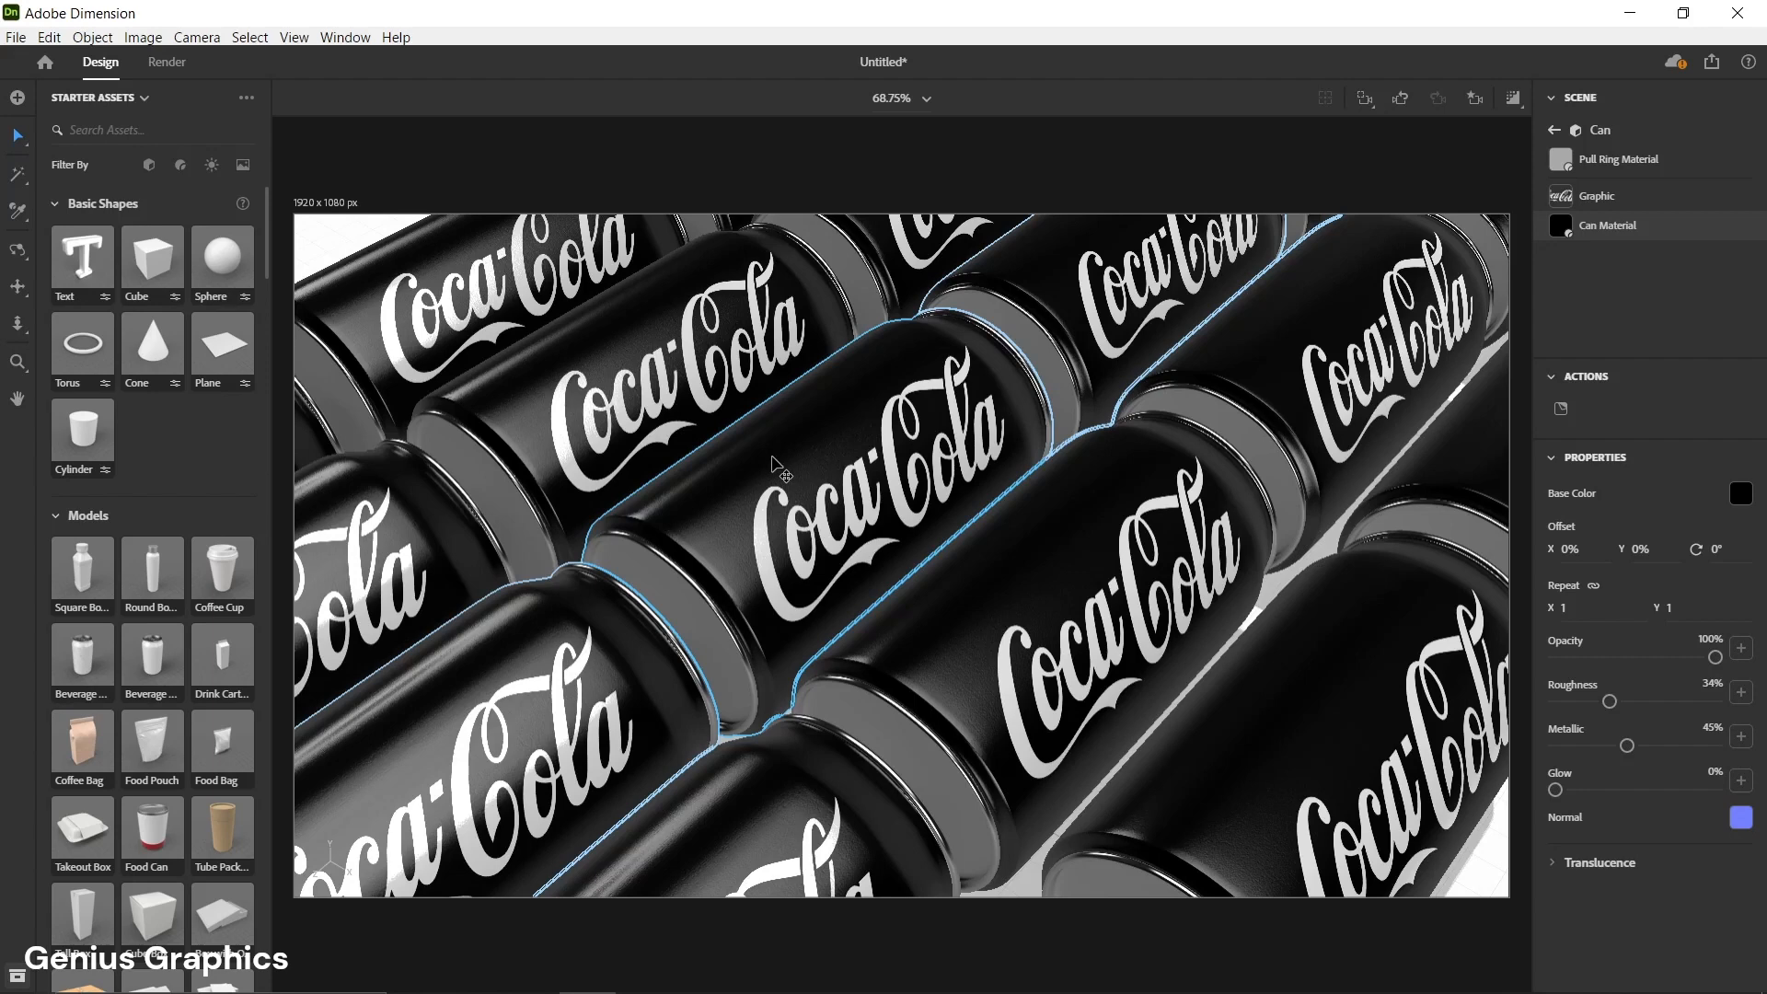
{"action": "left_click", "coordinate": [1735, 502]}
{"action": "left_click", "coordinate": [1709, 362]}
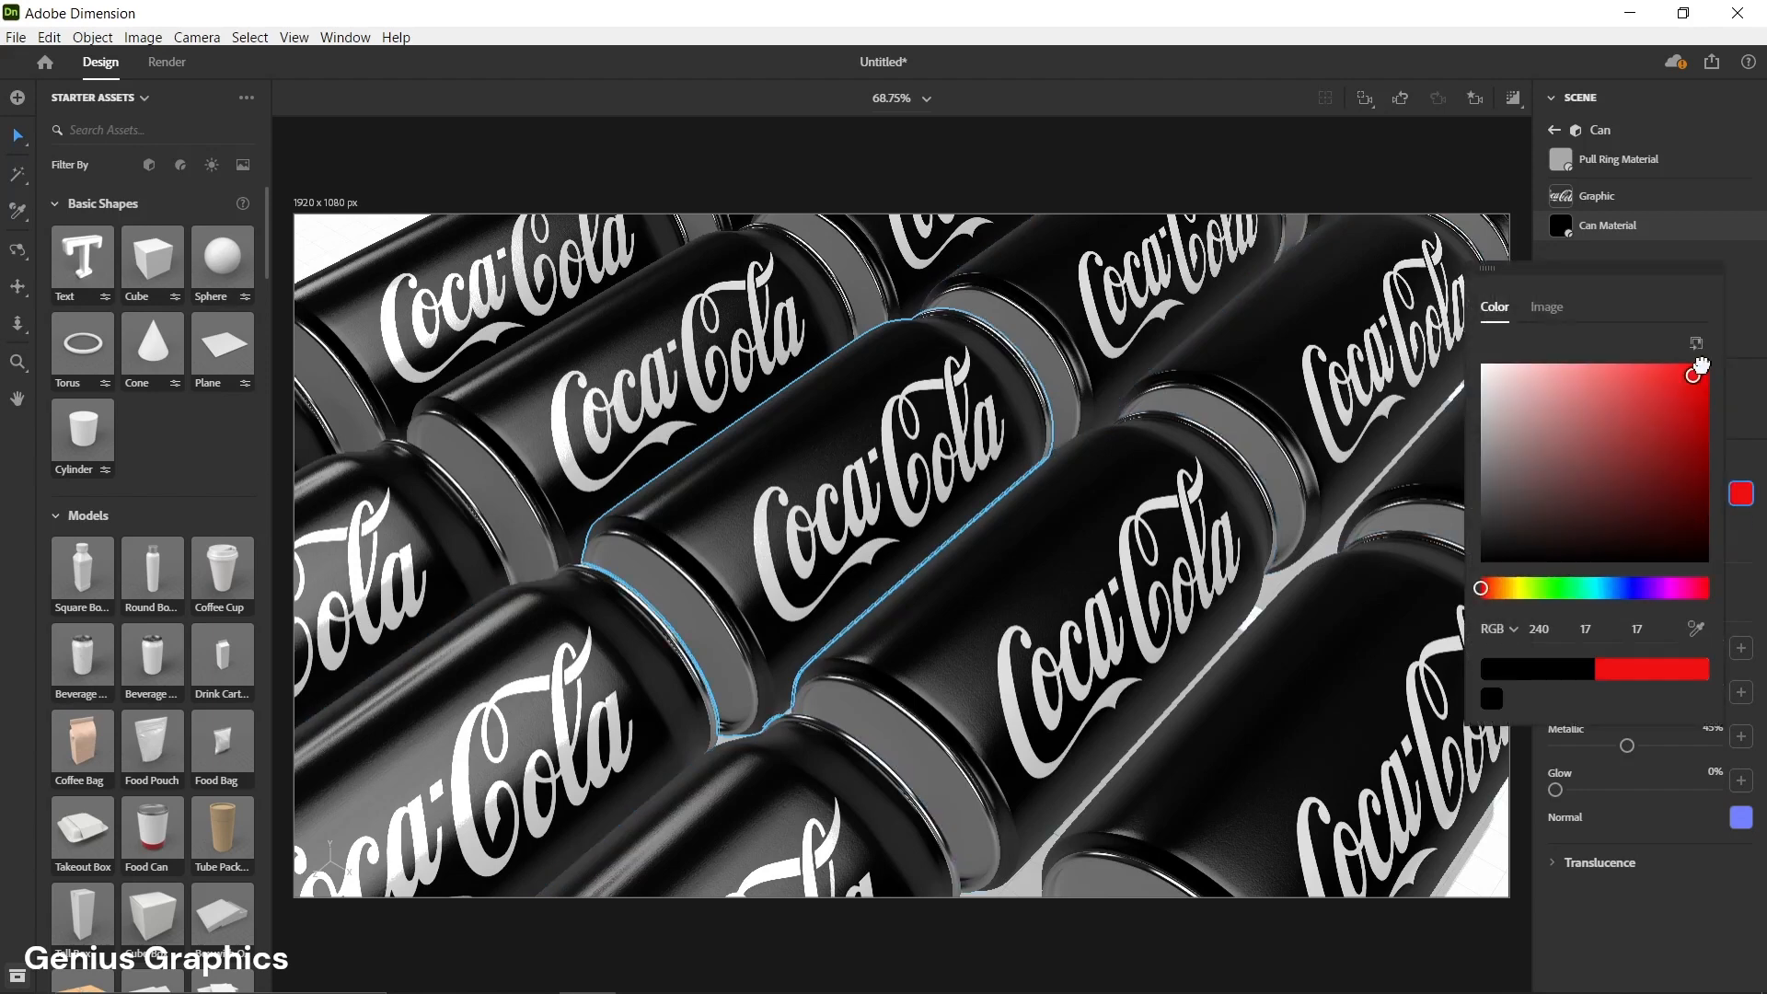
{"action": "left_click", "coordinate": [1751, 431]}
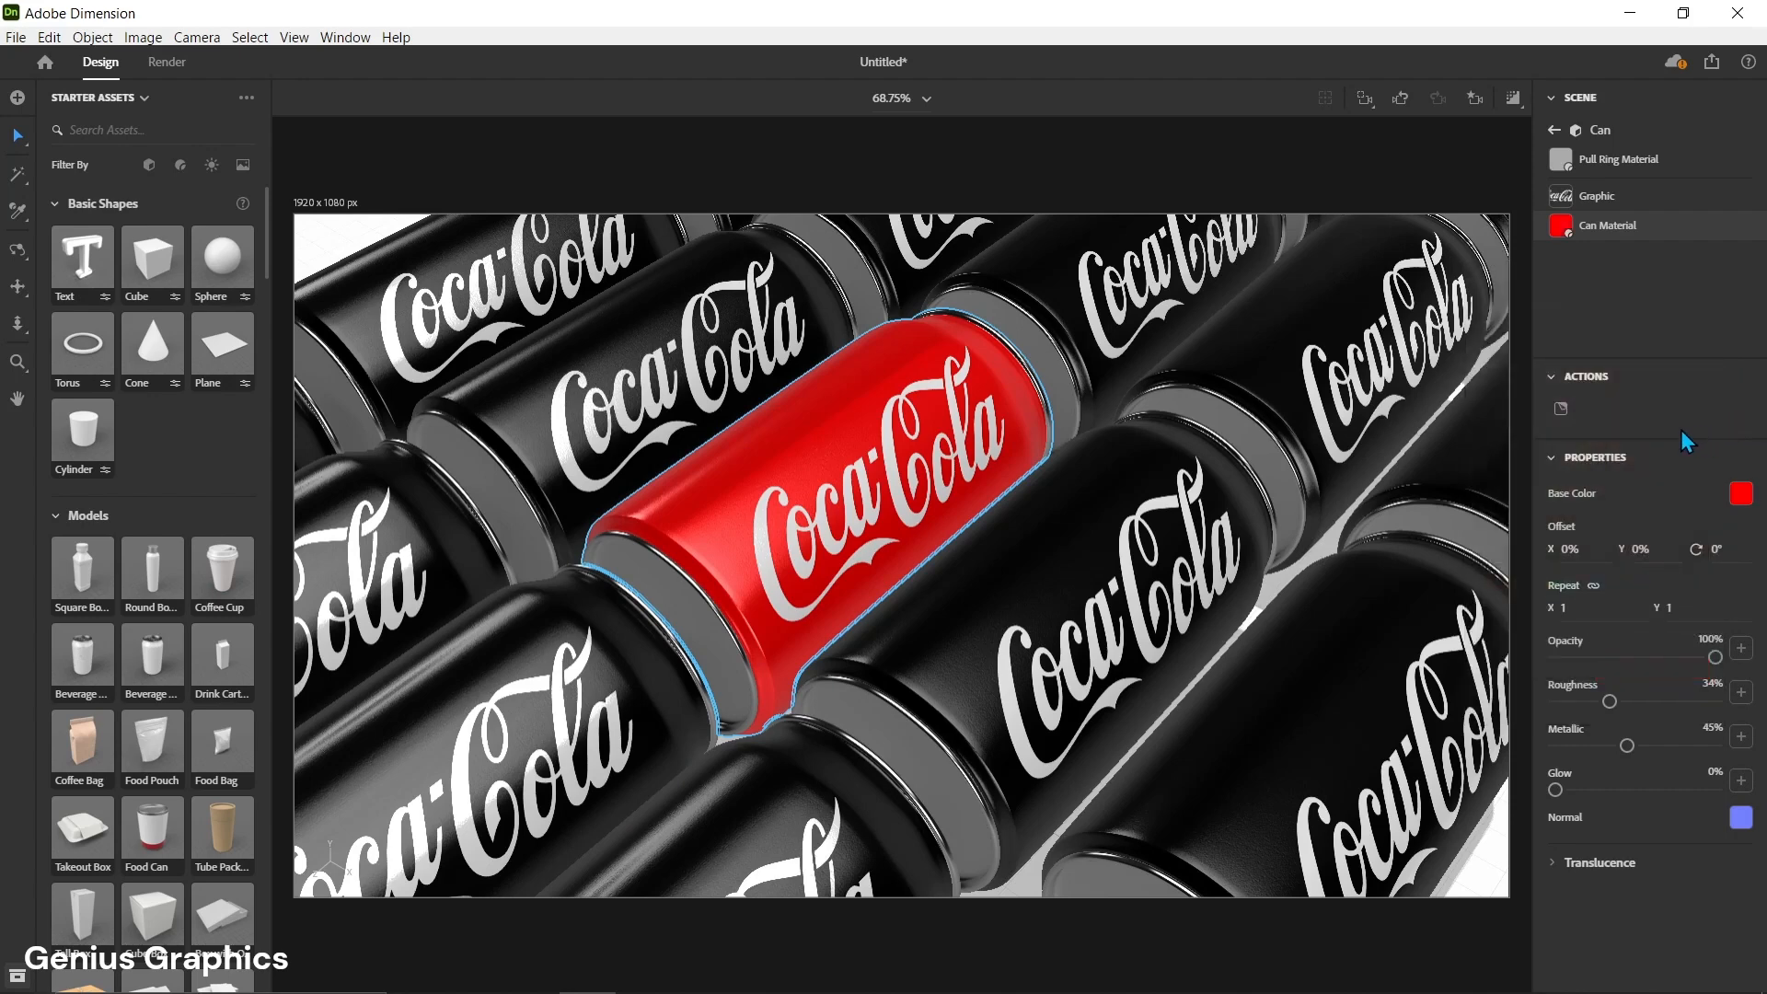
{"action": "left_click", "coordinate": [1554, 130]}
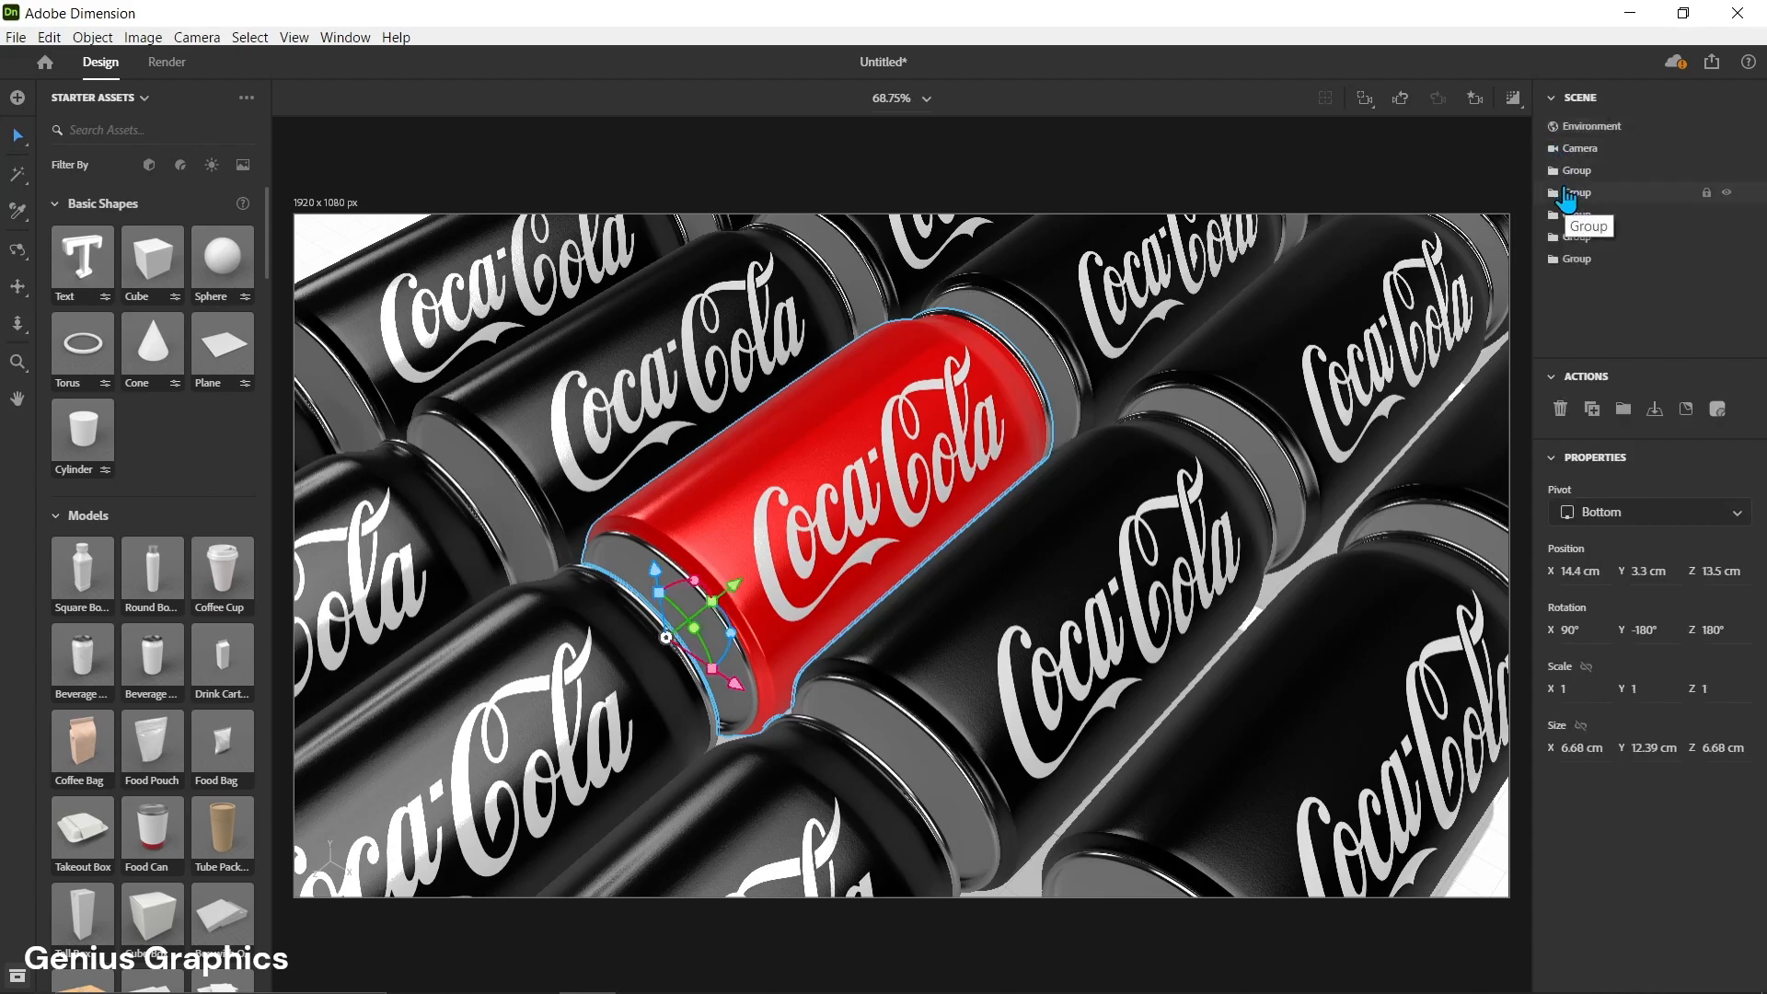
- Set the environment light to 81% intensity and 12° rotation, and turn on the render preview
{"action": "middle_click_drag", "start_coordinate": [1114, 666], "coordinate": [1142, 642]}
{"action": "right_click_drag", "start_coordinate": [1141, 643], "coordinate": [1123, 671]}
{"action": "left_click", "coordinate": [1590, 129]}
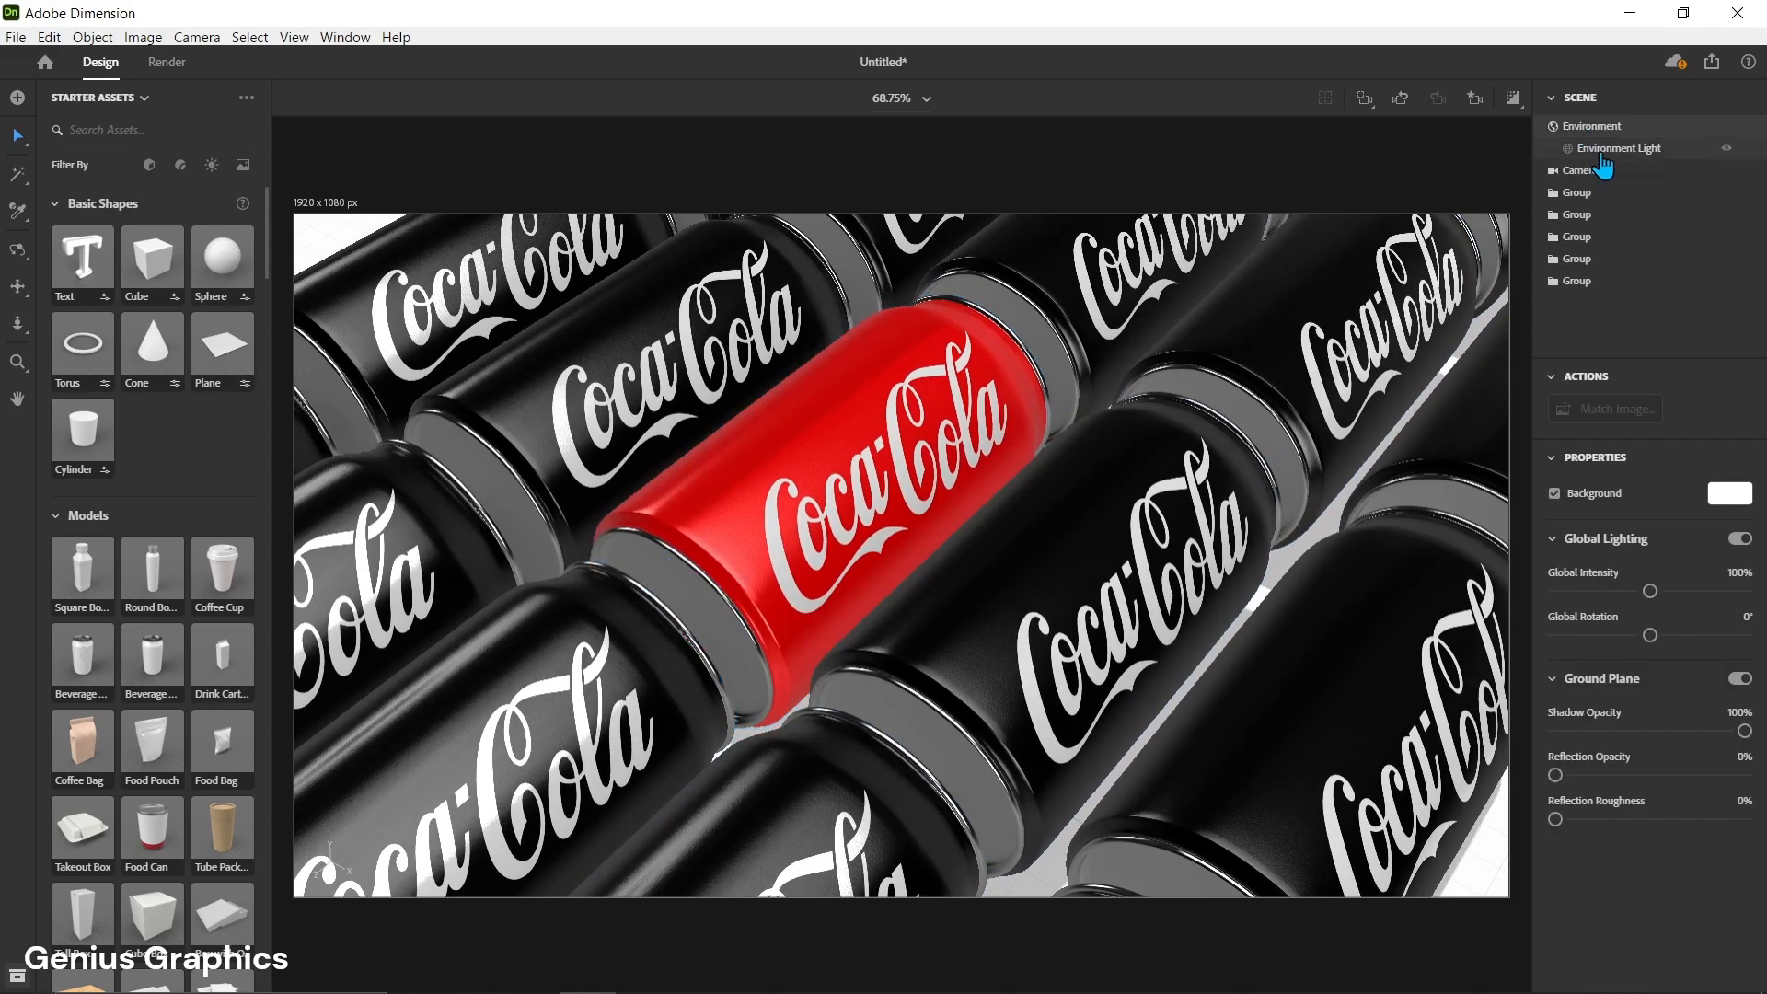
{"action": "left_click", "coordinate": [1603, 151]}
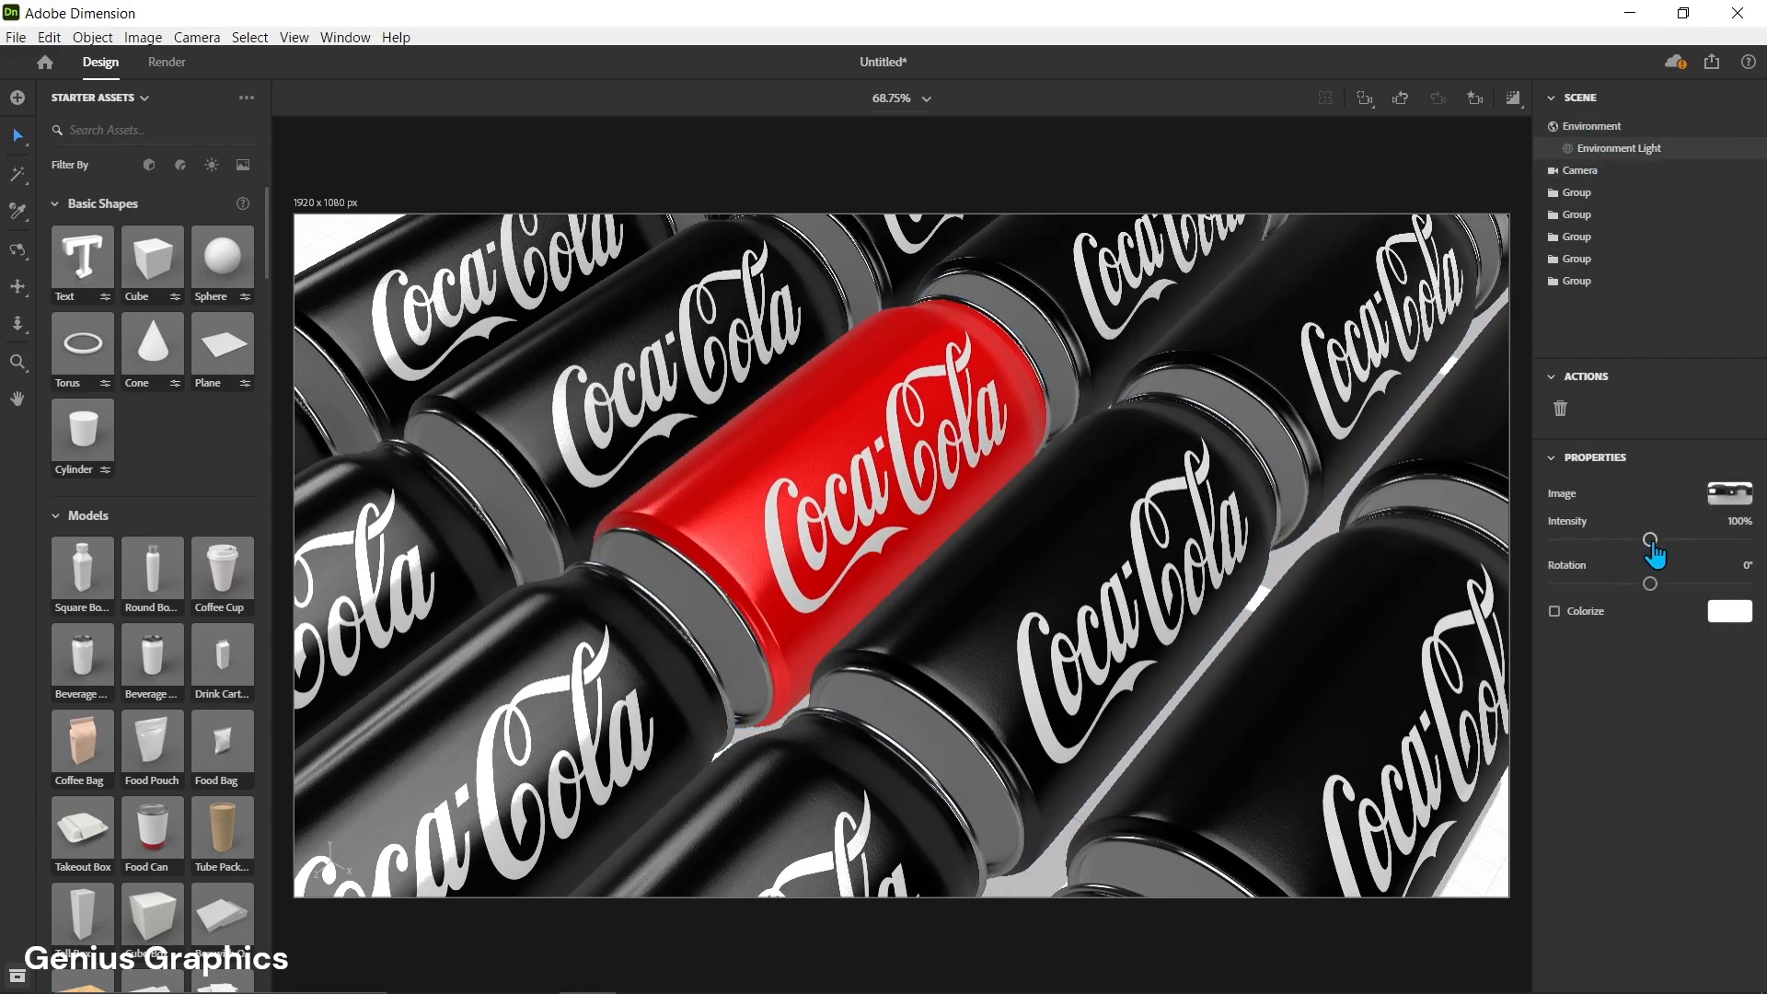
{"action": "left_click_drag", "start_coordinate": [1649, 541], "coordinate": [1658, 585]}
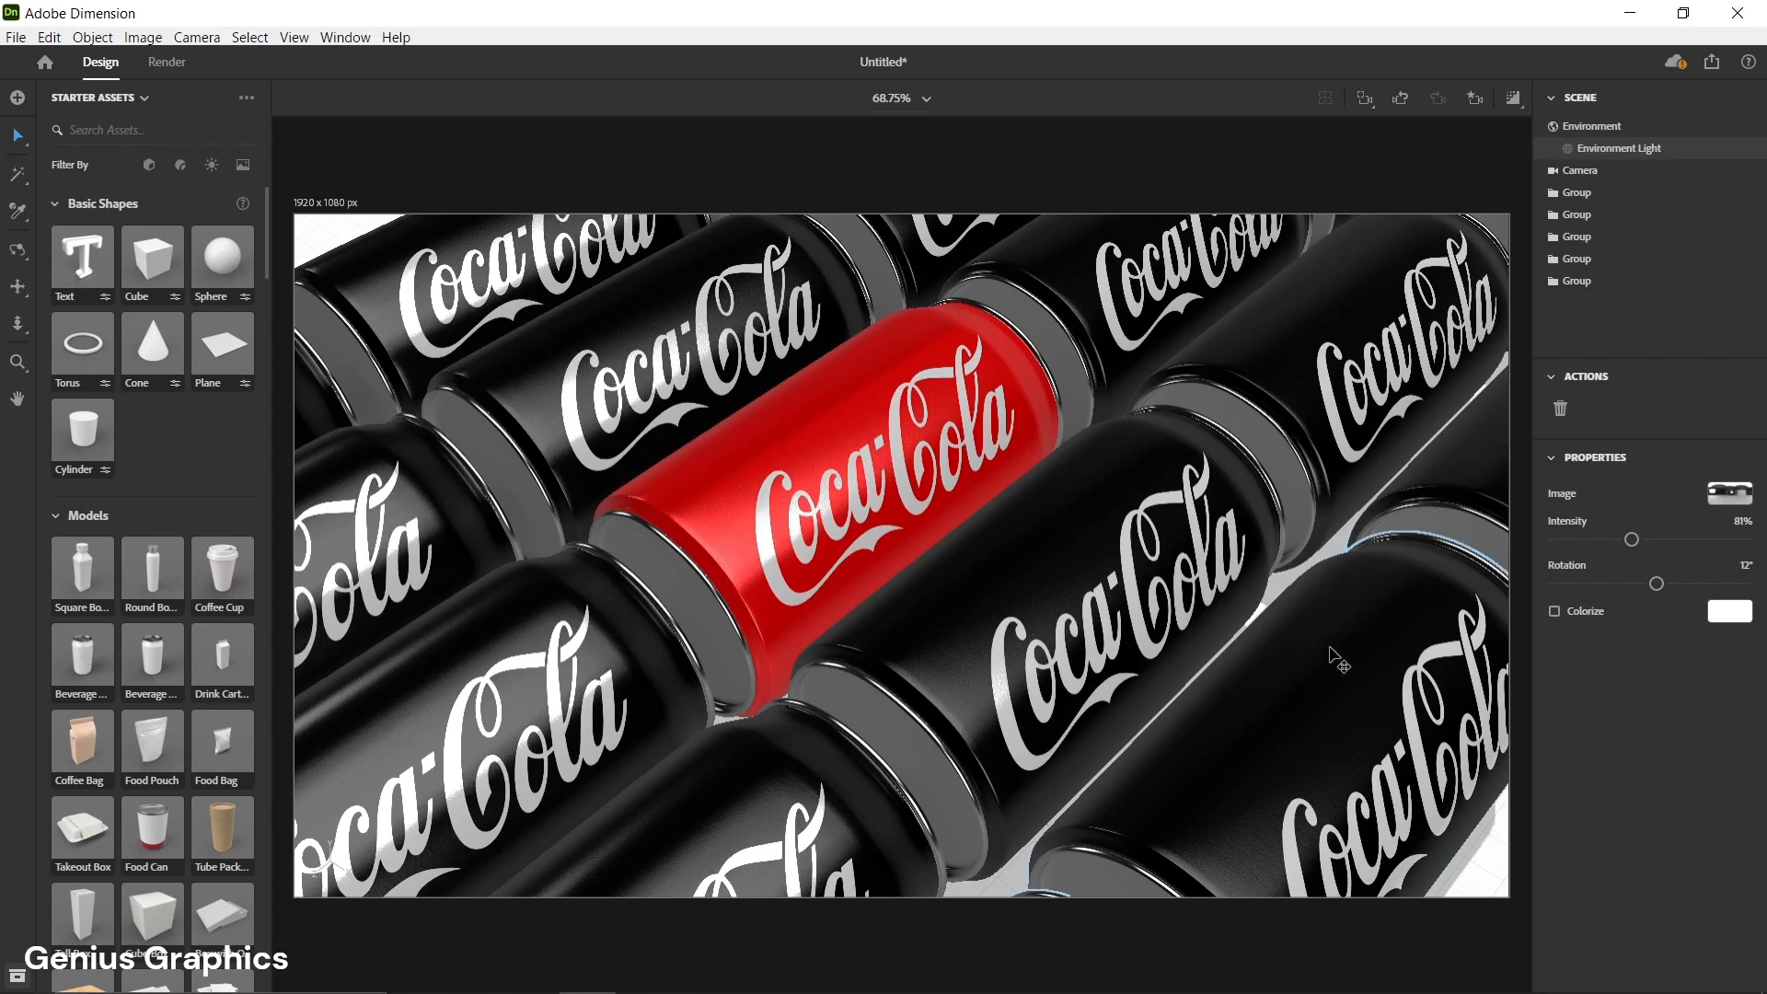
{"action": "left_click", "coordinate": [1515, 102]}
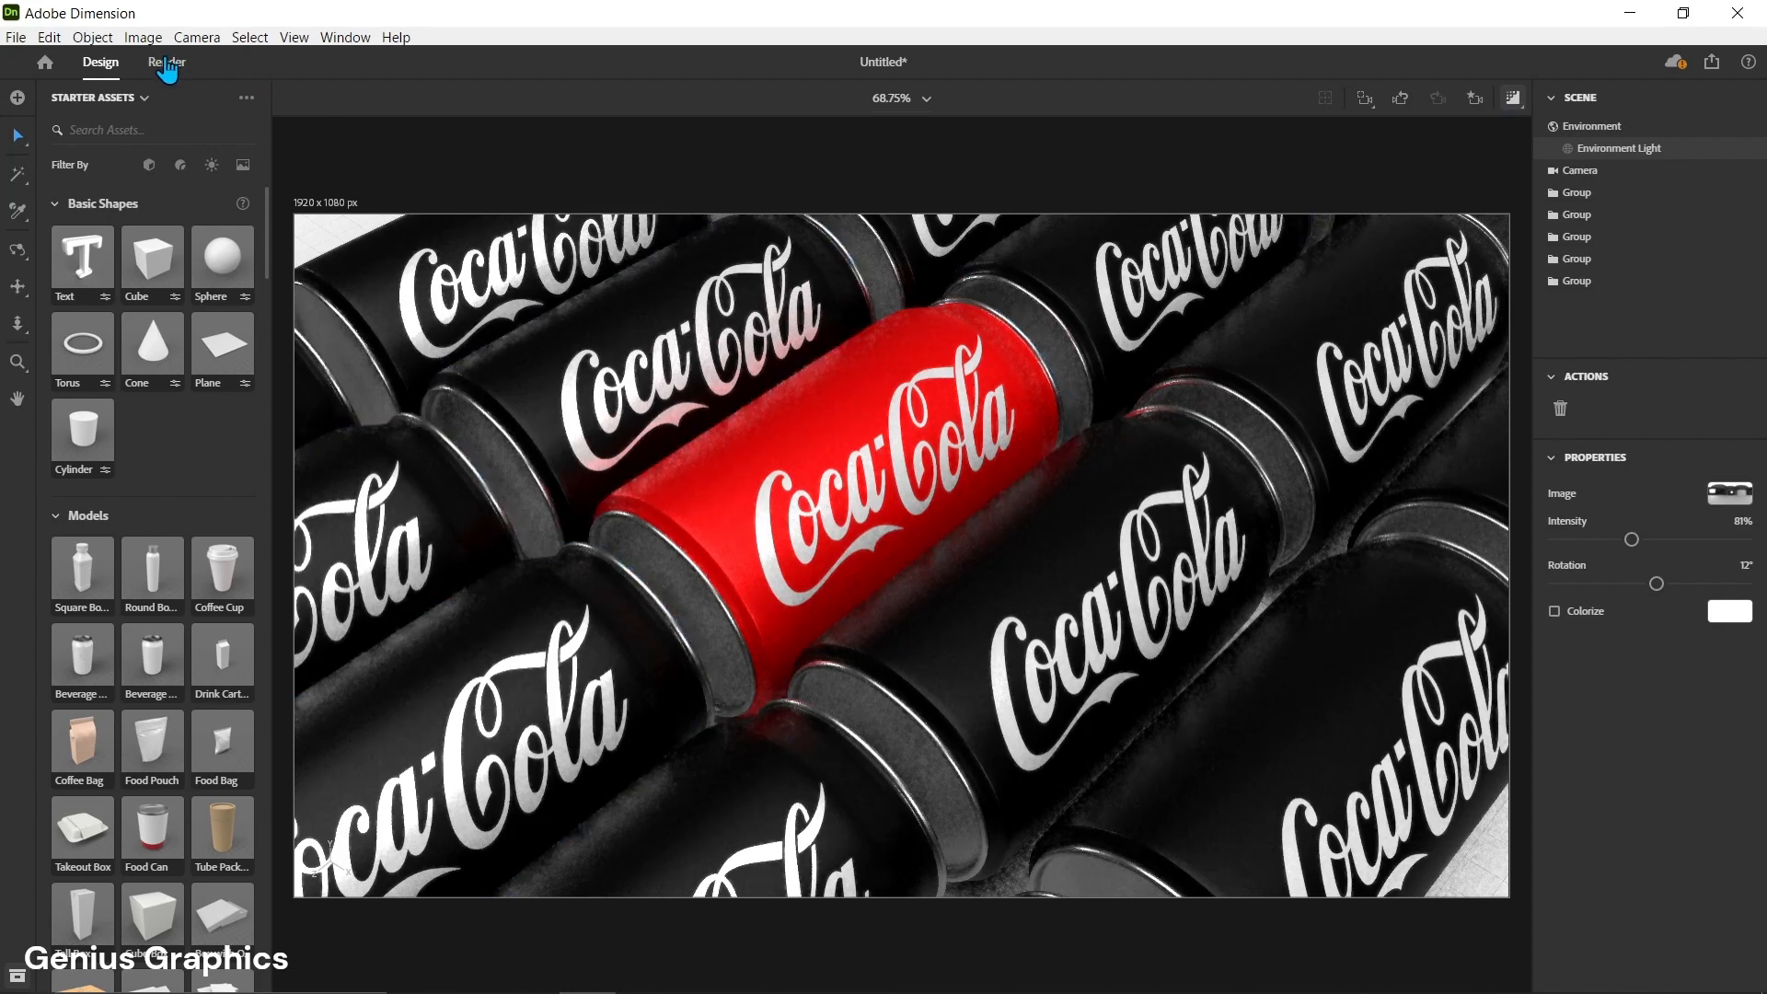
- In the render settings, name the export file COCA COLA and choose High (Slow) quality
{"action": "left_click", "coordinate": [167, 67]}
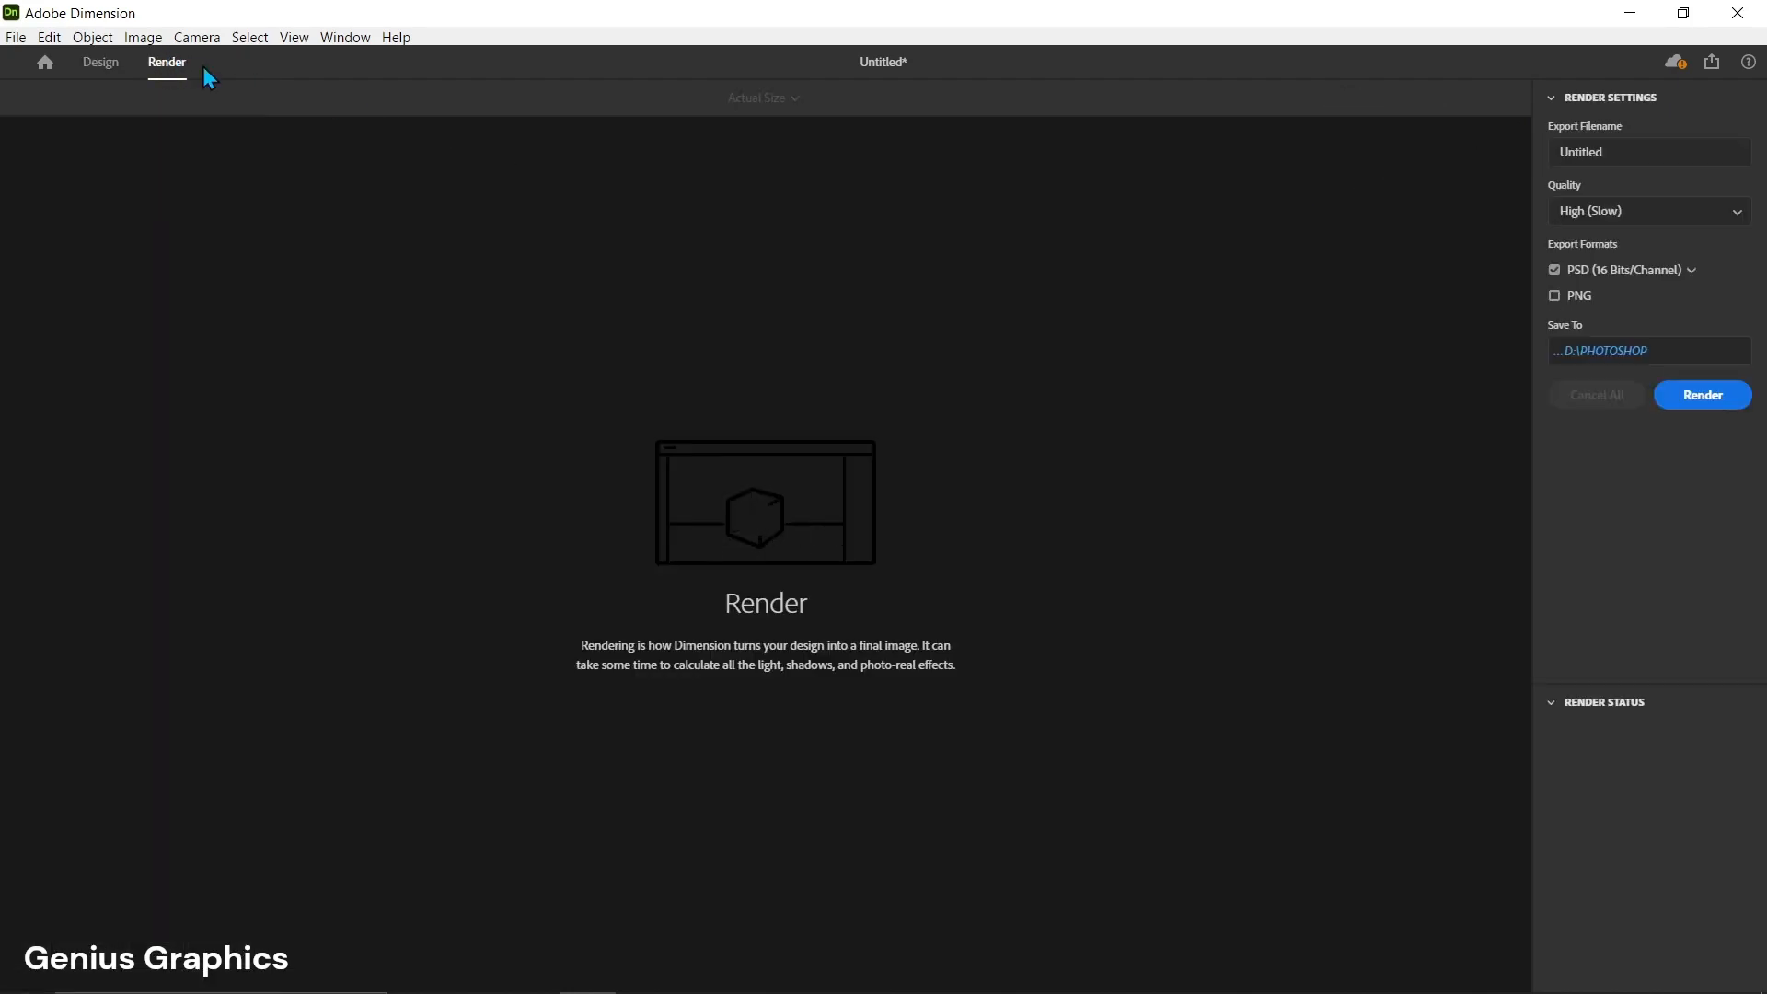
{"action": "left_click_drag", "start_coordinate": [1615, 155], "coordinate": [1575, 155]}
{"action": "type", "text": "COCA COLA"}
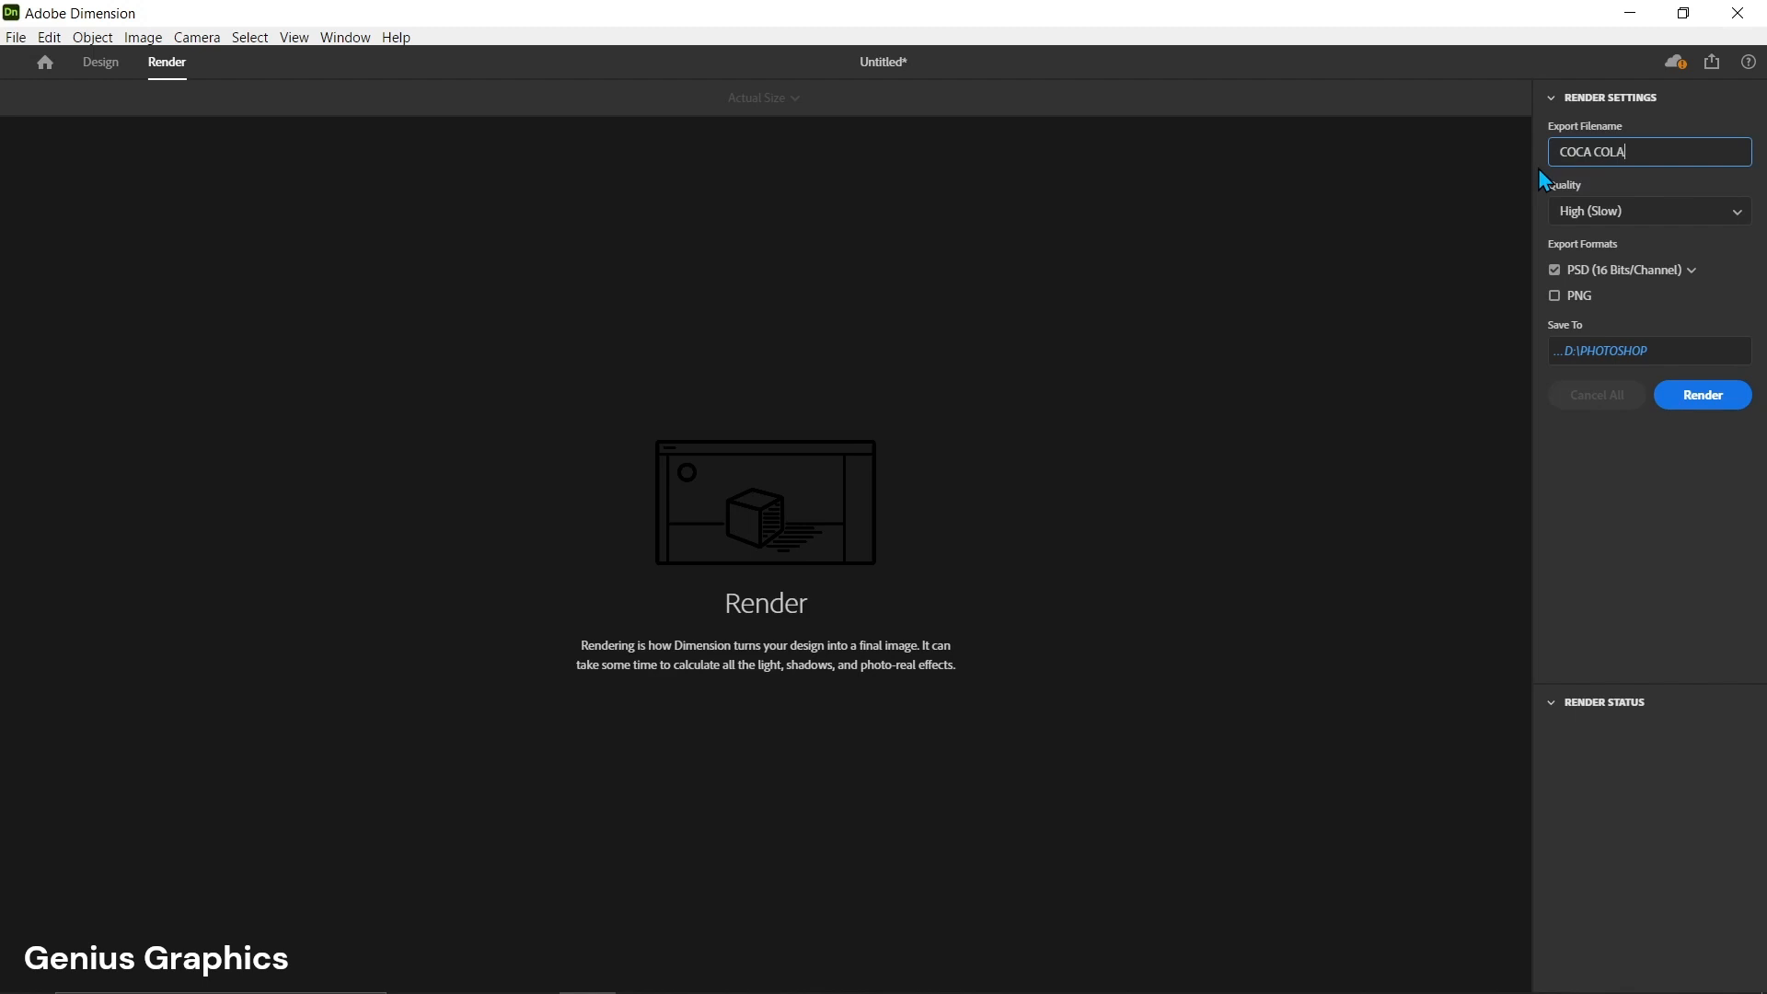
{"action": "left_click", "coordinate": [1587, 219]}
{"action": "left_click", "coordinate": [1579, 296]}
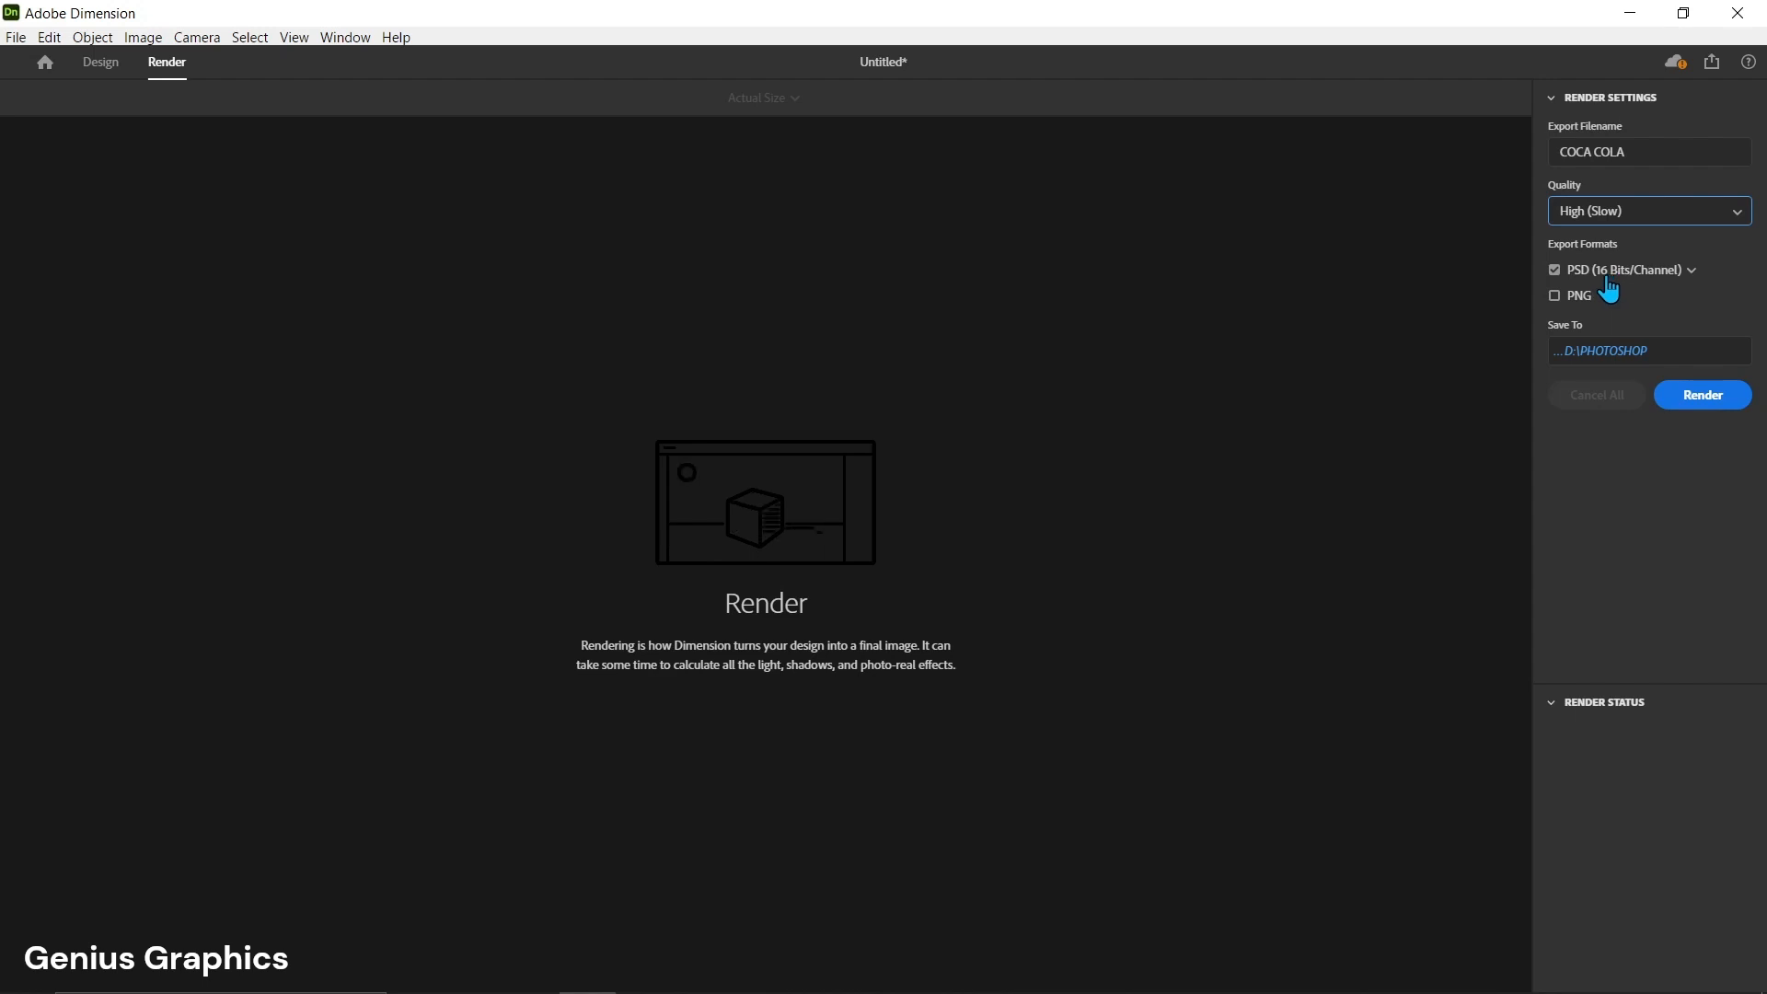
- Enable PNG and disable PSD as export formats, and start the render
{"action": "left_click", "coordinate": [1555, 297]}
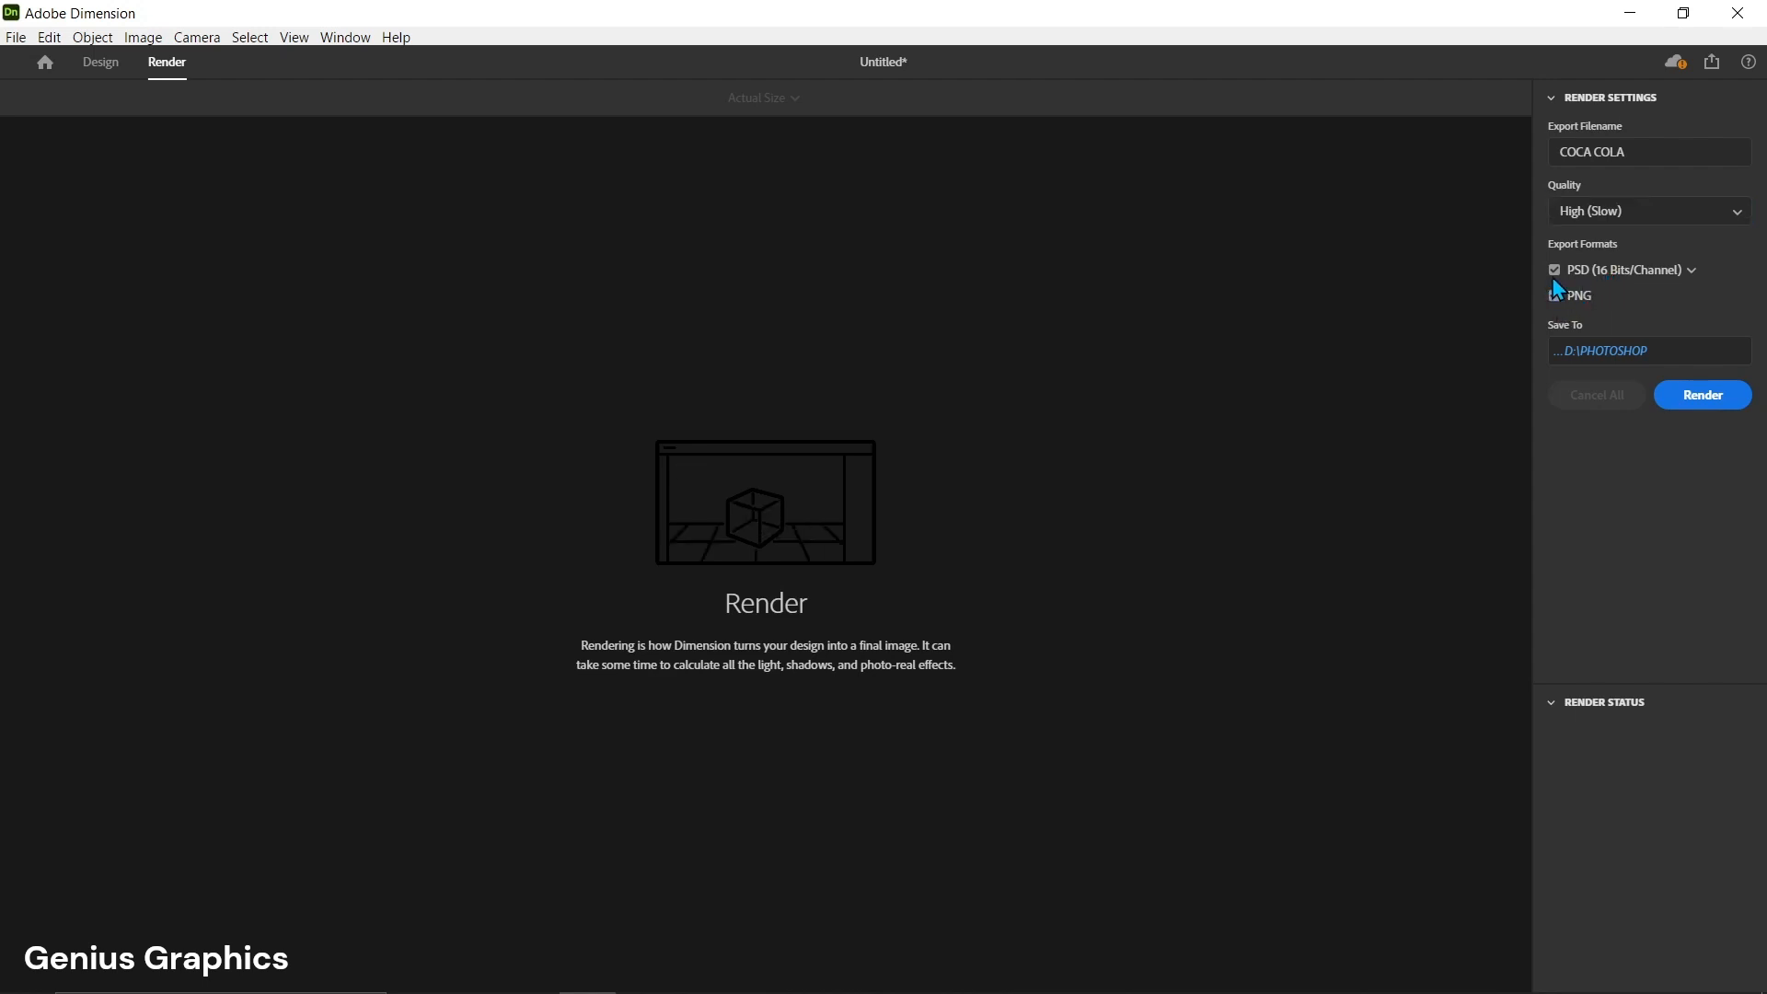
{"action": "left_click", "coordinate": [1554, 270]}
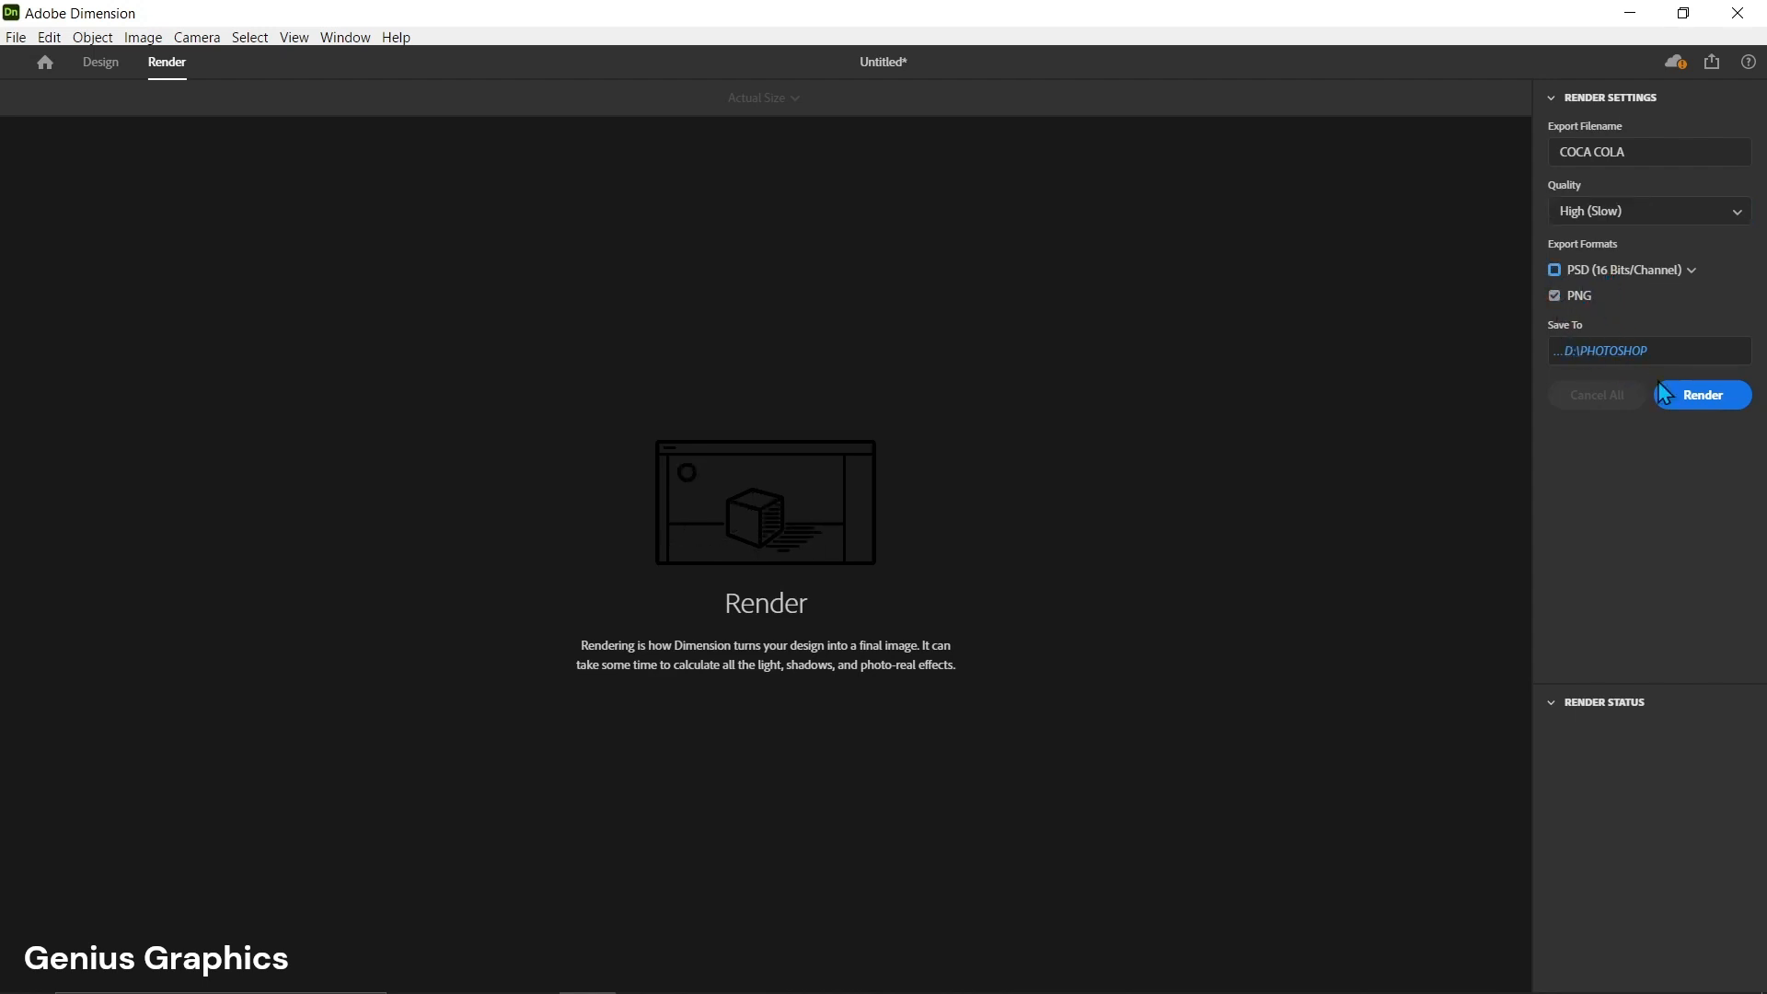
{"action": "left_click", "coordinate": [1693, 396]}
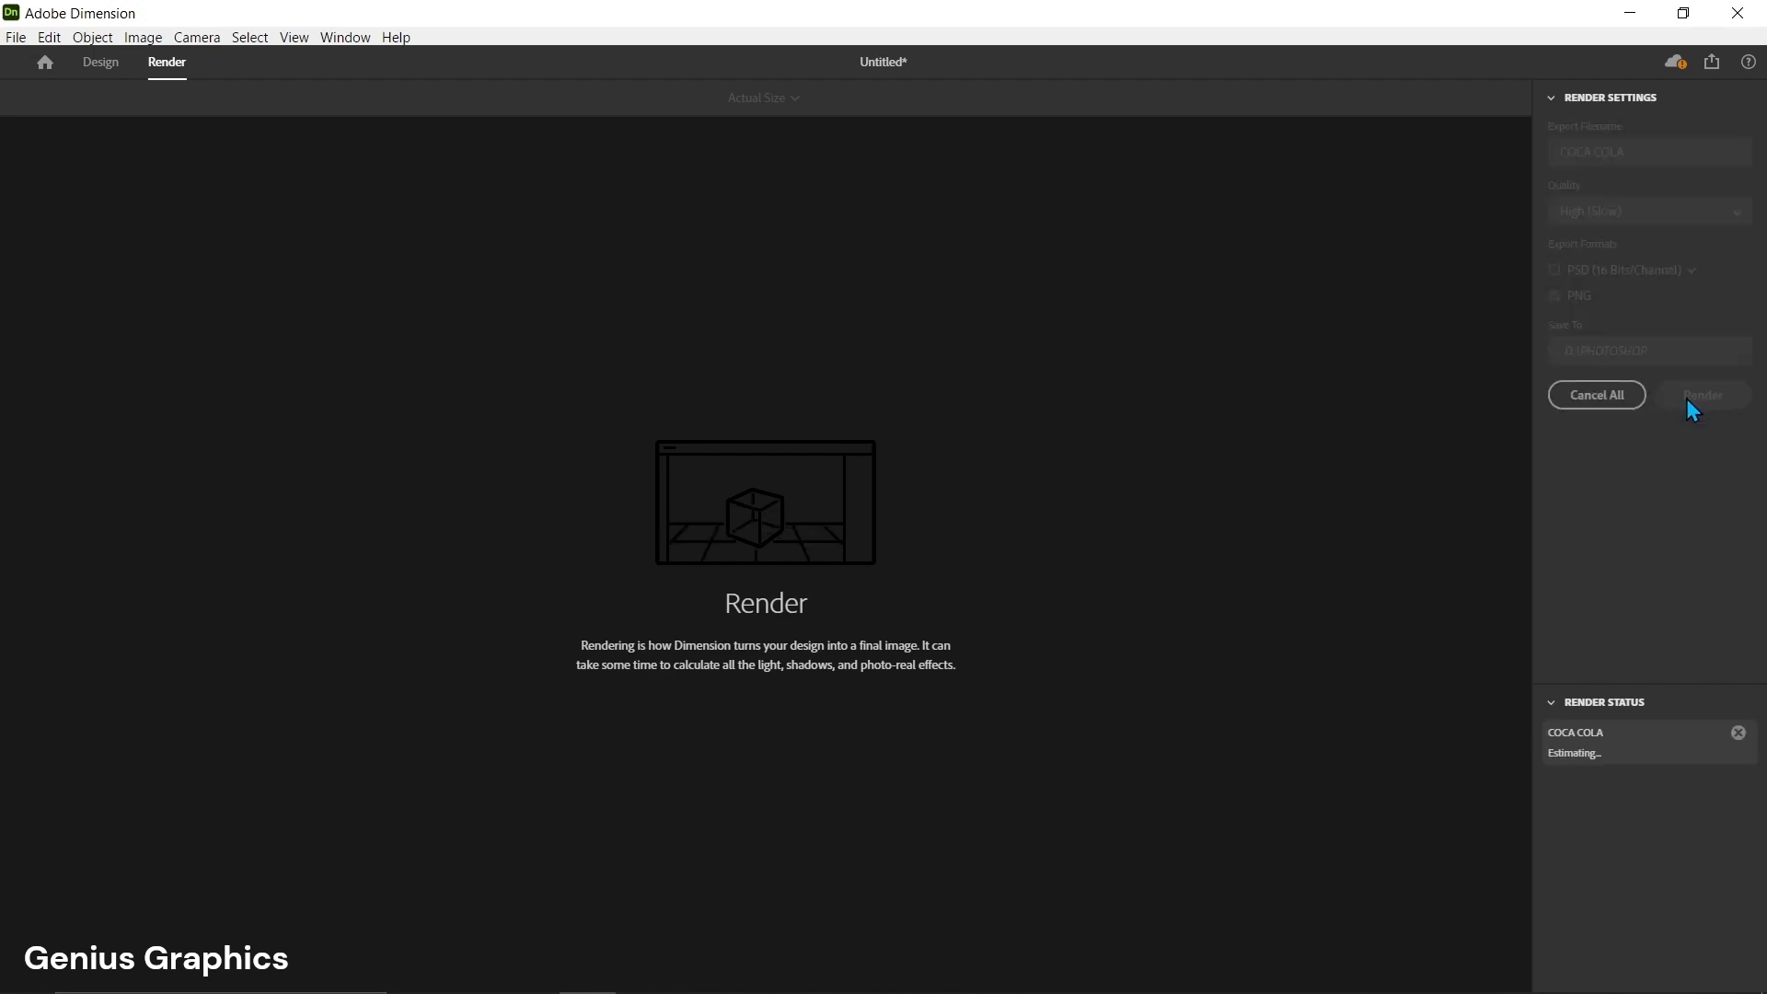